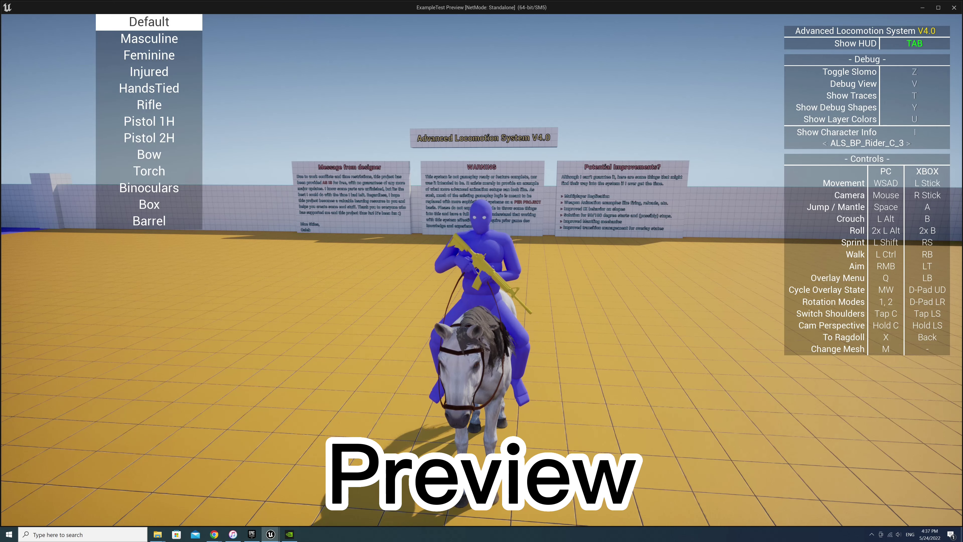
# In play mode, cycle the rider's overlay from Hands Tied through to Pistol 1H.
pyautogui.scroll(-3, 149, 121)
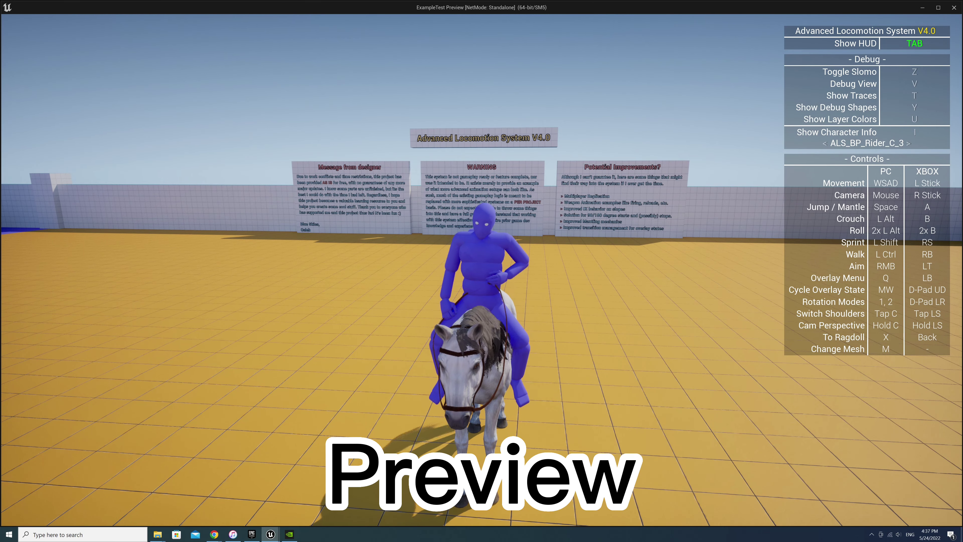
pyautogui.press('q')
pyautogui.scroll(-2, 149, 122)
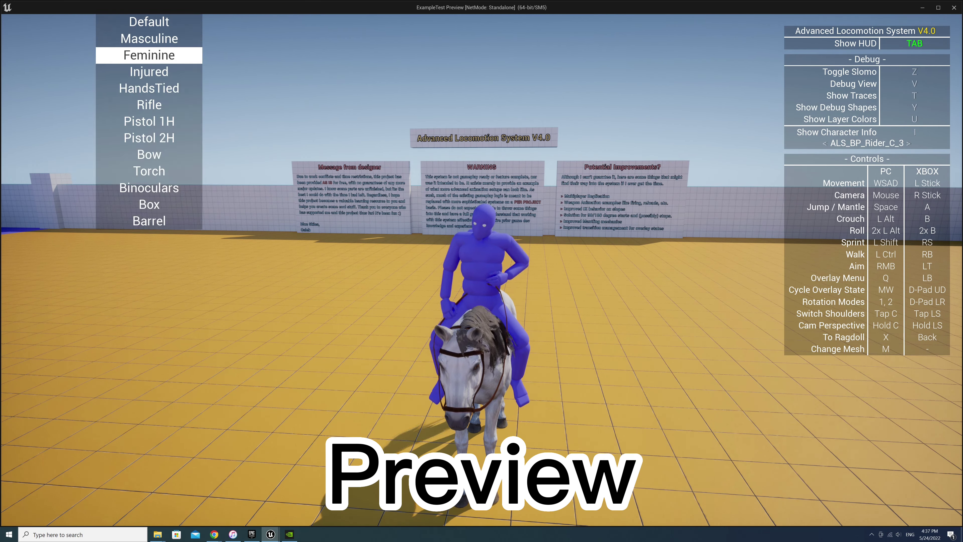
pyautogui.scroll(-3, 149, 121)
pyautogui.scroll(1, 149, 121)
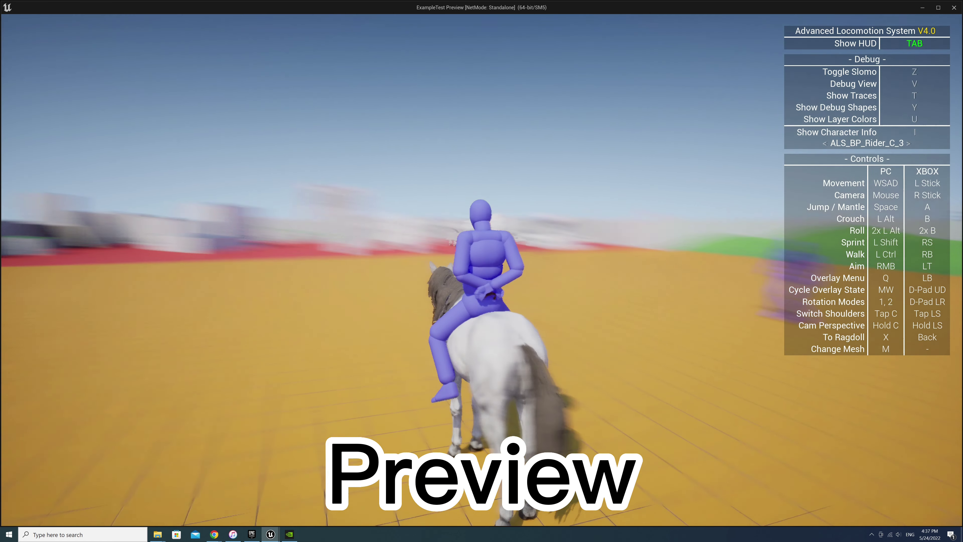
pyautogui.press('q')
pyautogui.scroll(-3, 568, 347)
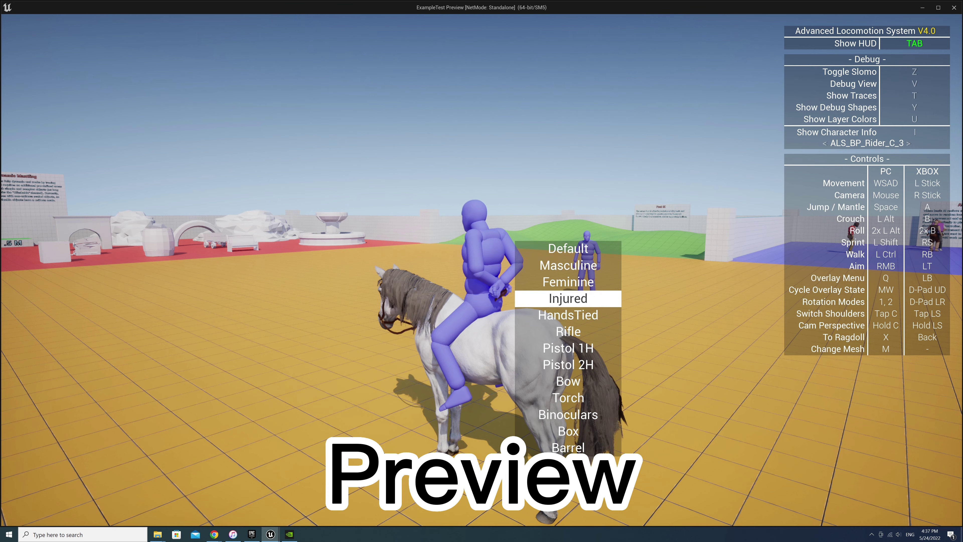
pyautogui.scroll(-3, 569, 347)
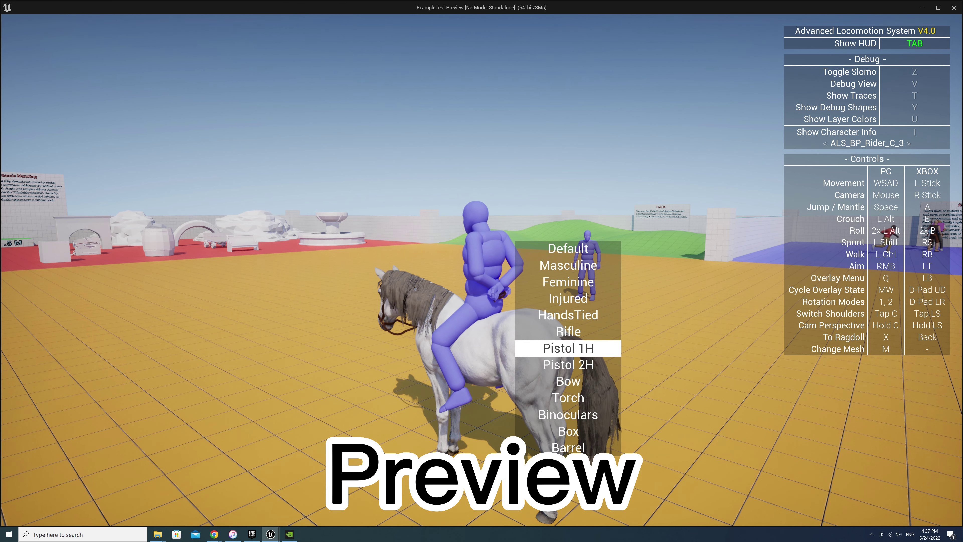
pyautogui.scroll(1, 569, 348)
pyautogui.scroll(-1, 568, 348)
pyautogui.press('q')
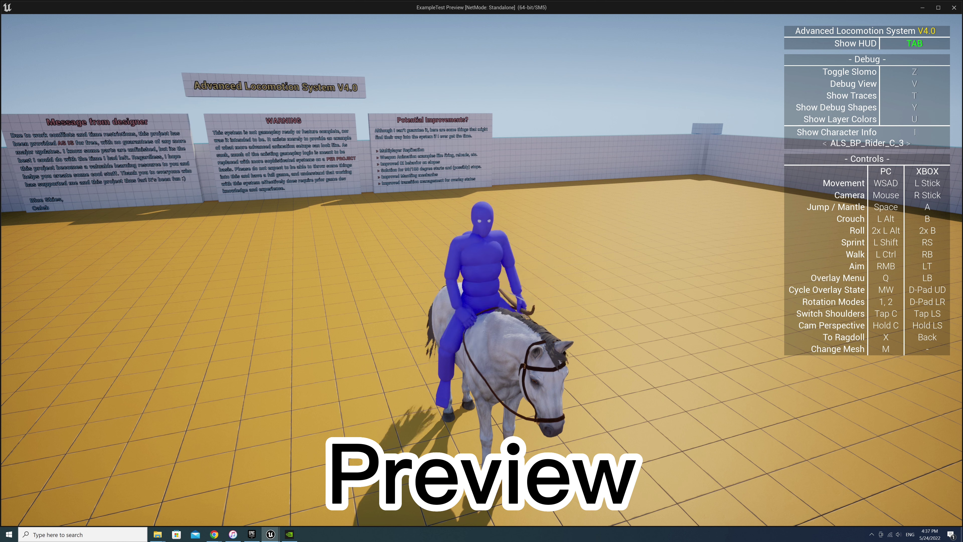
# Switch the mounted rider's overlay pose to Torch.
pyautogui.press('q')
pyautogui.scroll(-3, 482, 271)
pyautogui.scroll(-3, 482, 271)
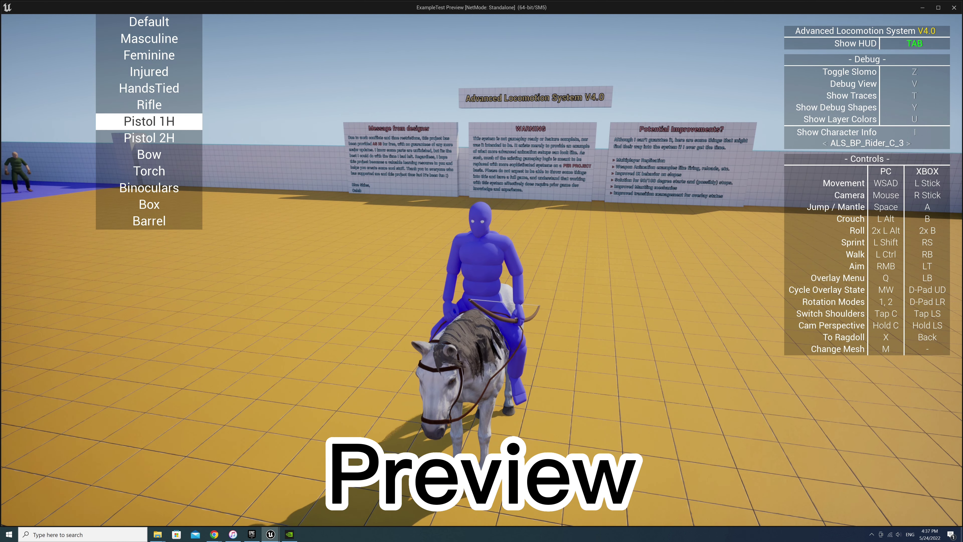
pyautogui.scroll(-3, 482, 271)
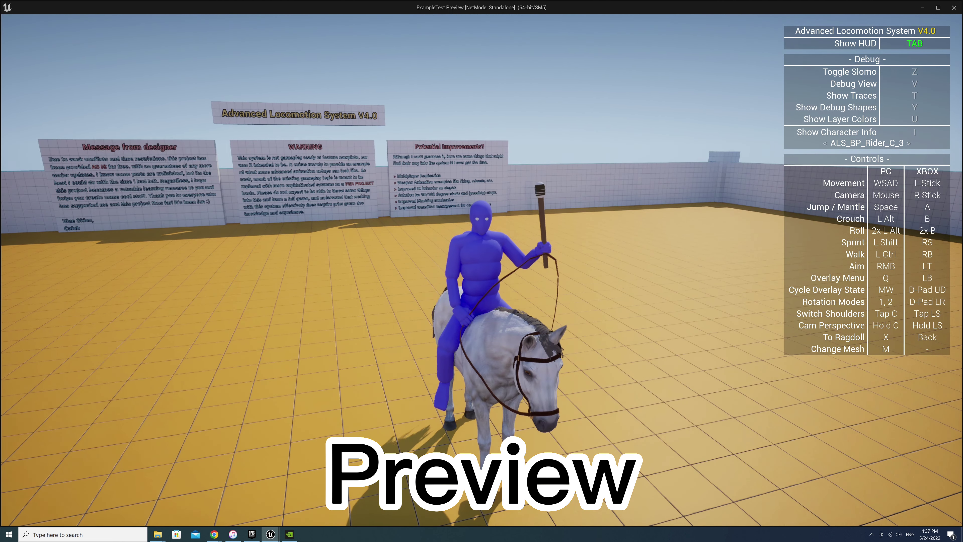
pyautogui.press('q')
pyautogui.scroll(-3, 482, 271)
pyautogui.scroll(-5, 482, 271)
pyautogui.scroll(-2, 481, 271)
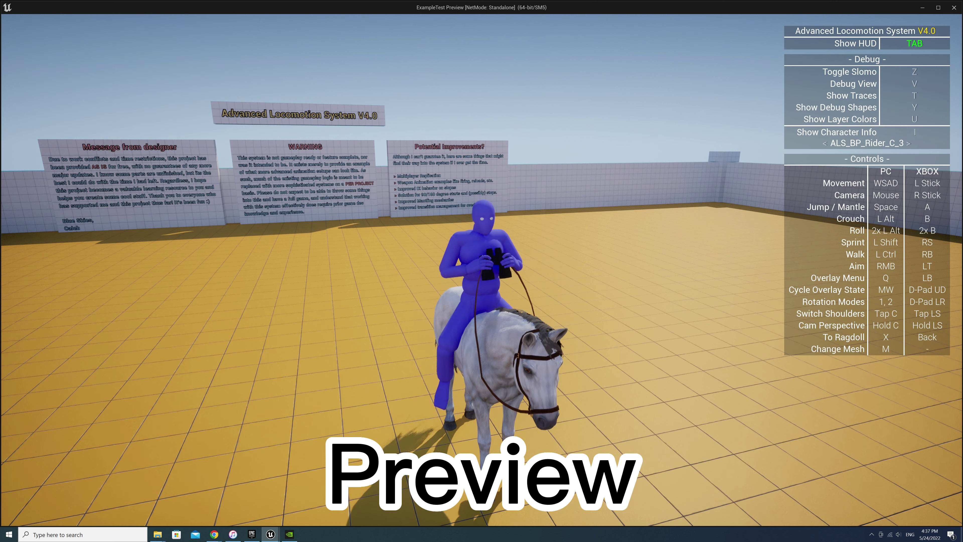
# Try the Binoculars, Box and Barrel overlays on the mounted rider.
pyautogui.press('q')
pyautogui.scroll(-7, 482, 271)
pyautogui.scroll(-3, 482, 271)
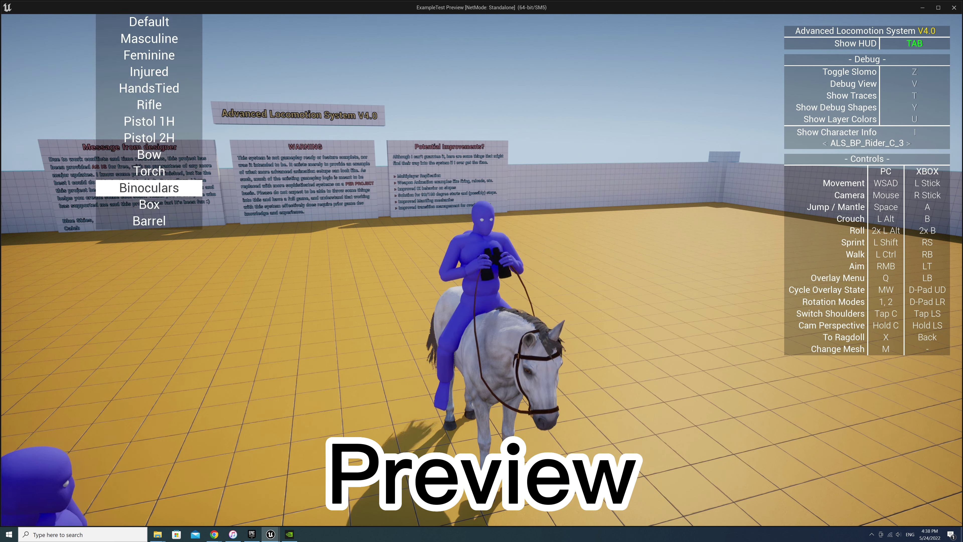
pyautogui.scroll(-1, 481, 271)
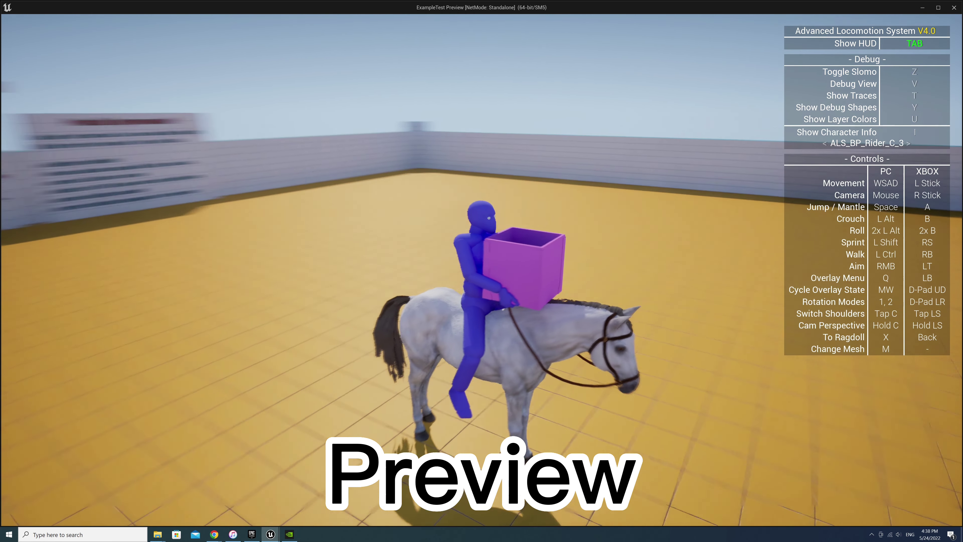
pyautogui.press('q')
pyautogui.scroll(-2, 481, 271)
pyautogui.scroll(-4, 482, 271)
pyautogui.scroll(-6, 482, 271)
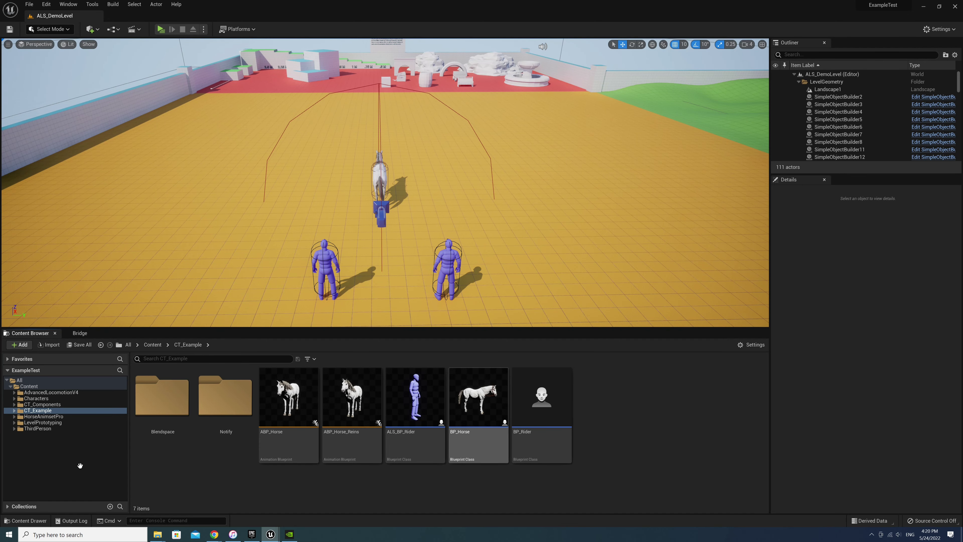
# Open the OverlayStateSwitcher widget blueprint from AdvancedLocomotionV4/Blueprints/UI.
pyautogui.click(14, 394)
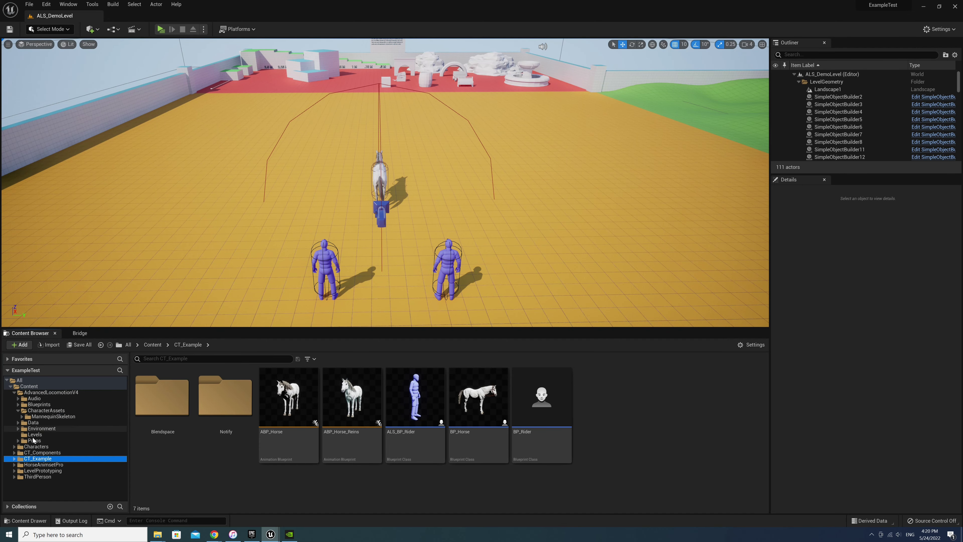
pyautogui.click(18, 405)
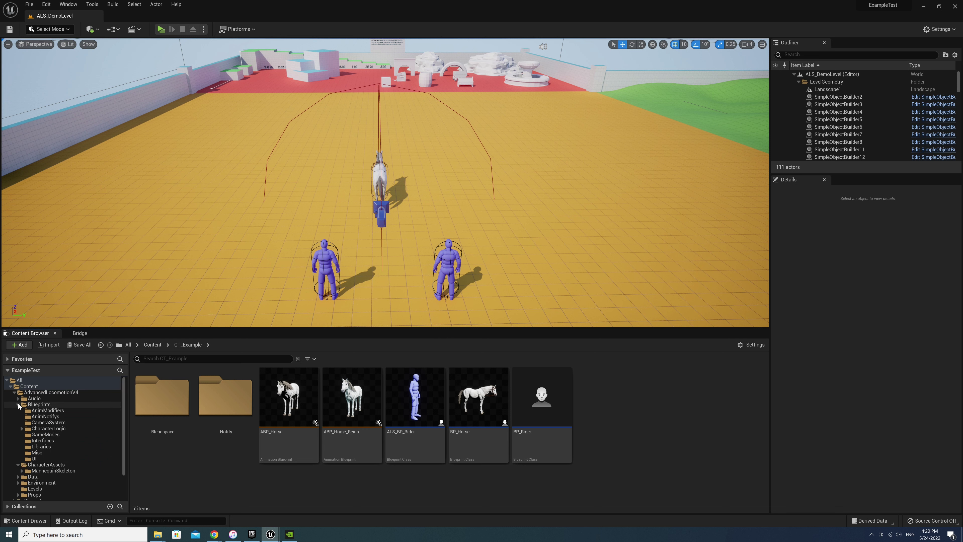
pyautogui.click(34, 459)
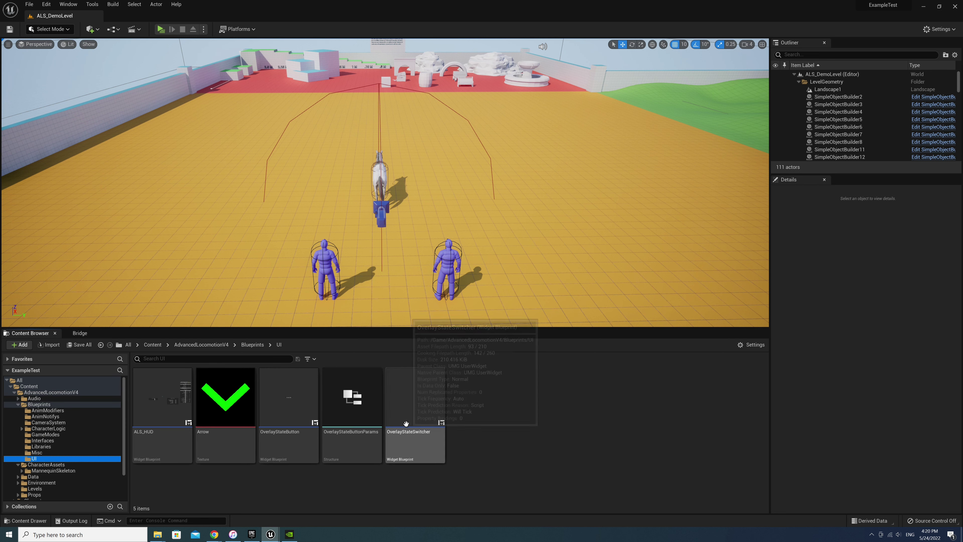
pyautogui.click(419, 406)
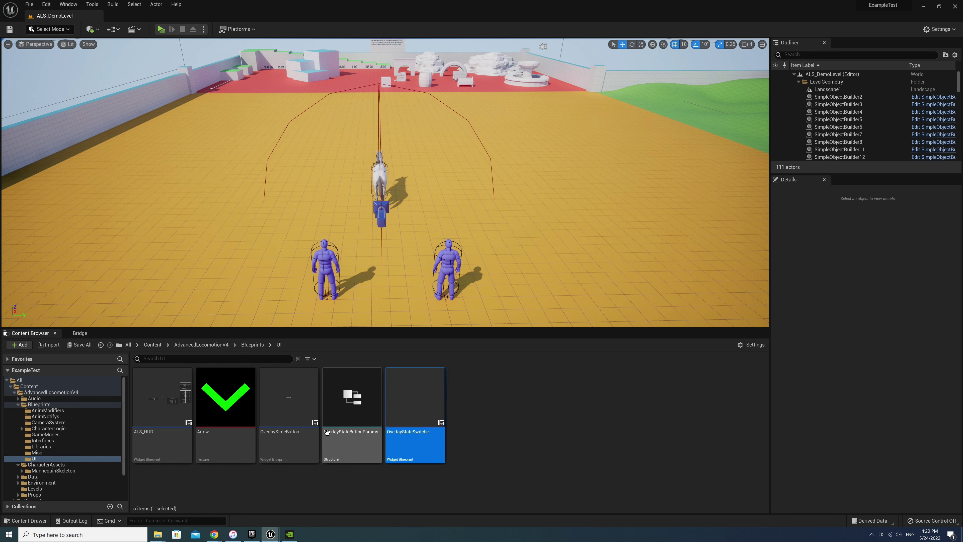
pyautogui.doubleClick(419, 402)
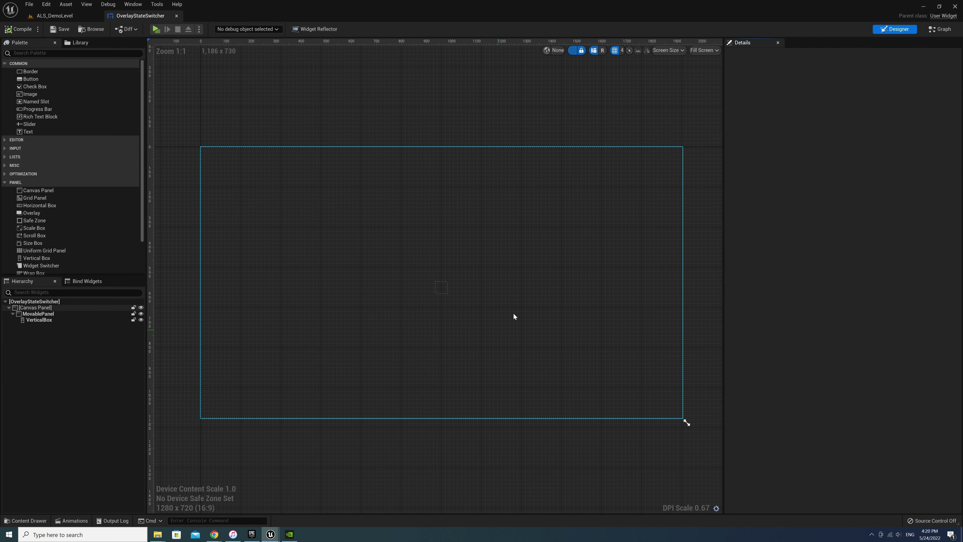
# In the Event Graph, move the Event Tick row and SelectOverlayState nodes lower right.
pyautogui.click(939, 31)
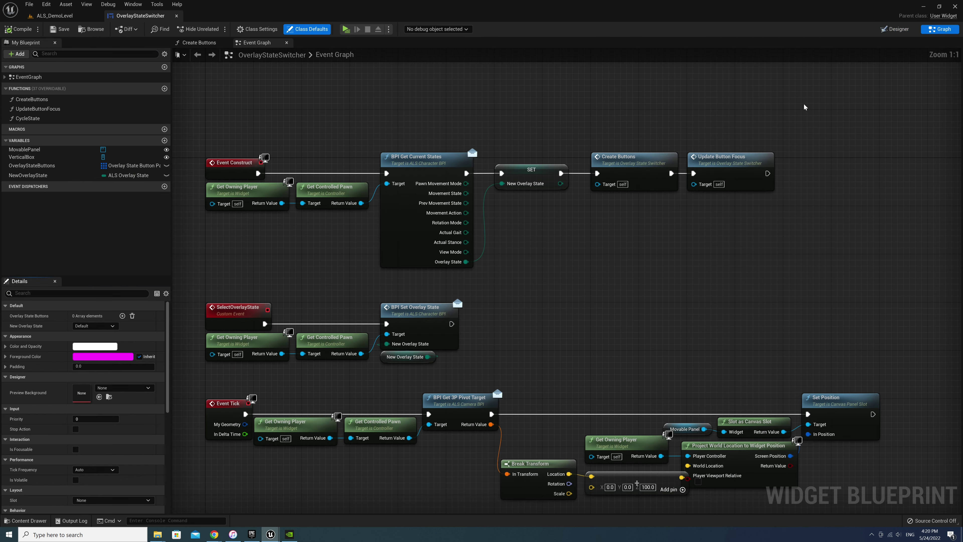
pyautogui.moveTo(183, 164); pyautogui.dragTo(572, 243)
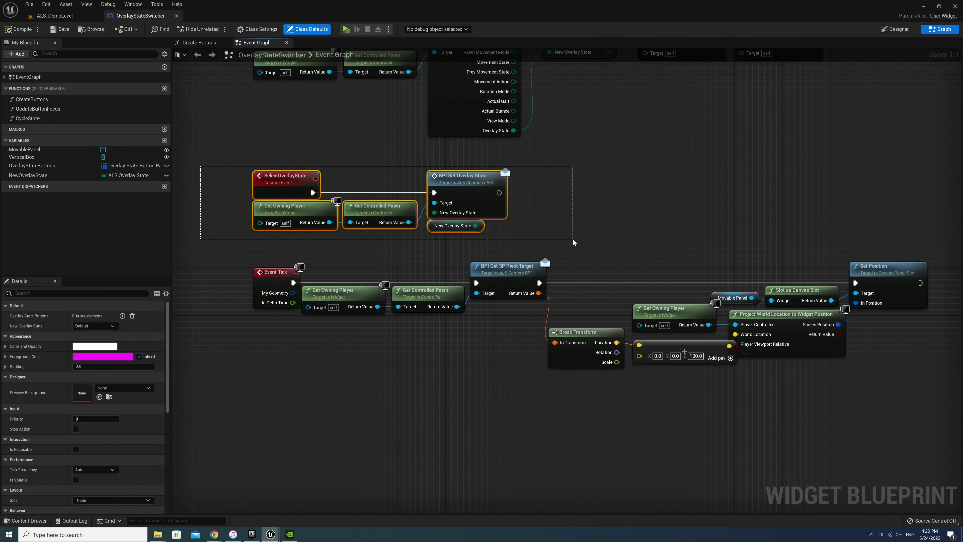
pyautogui.scroll(-2, 469, 297)
pyautogui.moveTo(323, 278); pyautogui.dragTo(811, 355)
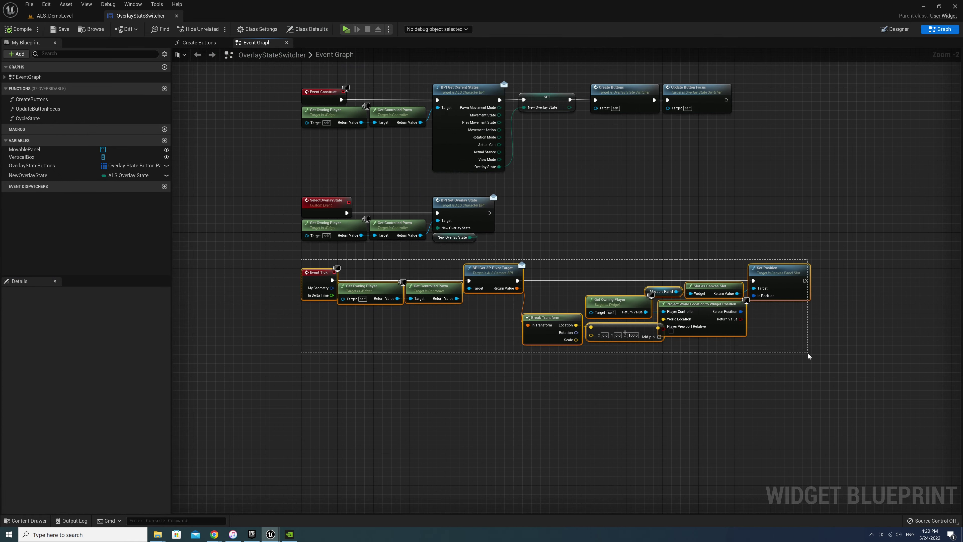
pyautogui.moveTo(495, 271); pyautogui.dragTo(500, 393)
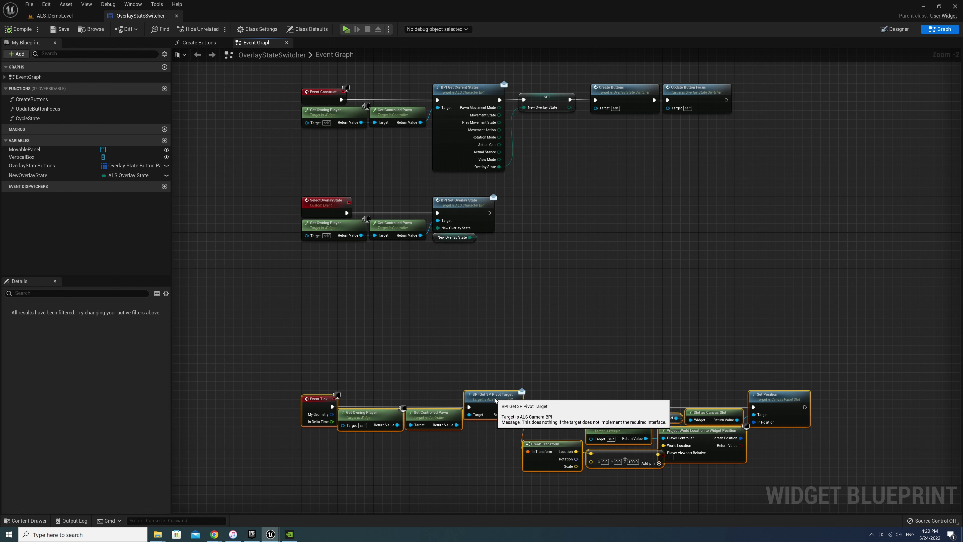
pyautogui.click(489, 322)
pyautogui.scroll(1, 489, 321)
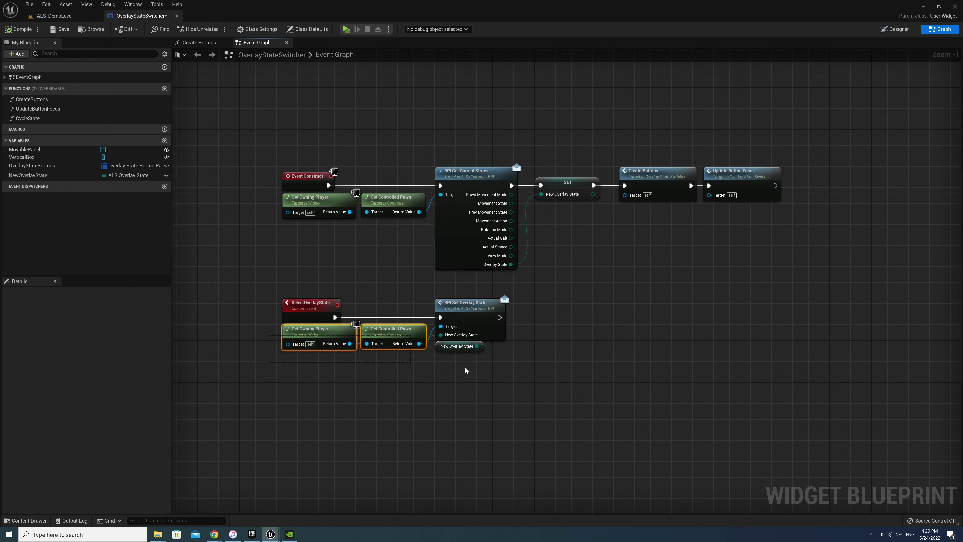
pyautogui.moveTo(279, 323); pyautogui.dragTo(493, 353)
pyautogui.moveTo(479, 312)
pyautogui.mouseDown()
pyautogui.moveTo(764, 397)
pyautogui.moveTo(538, 371)
pyautogui.moveTo(674, 451)
pyautogui.mouseUp()
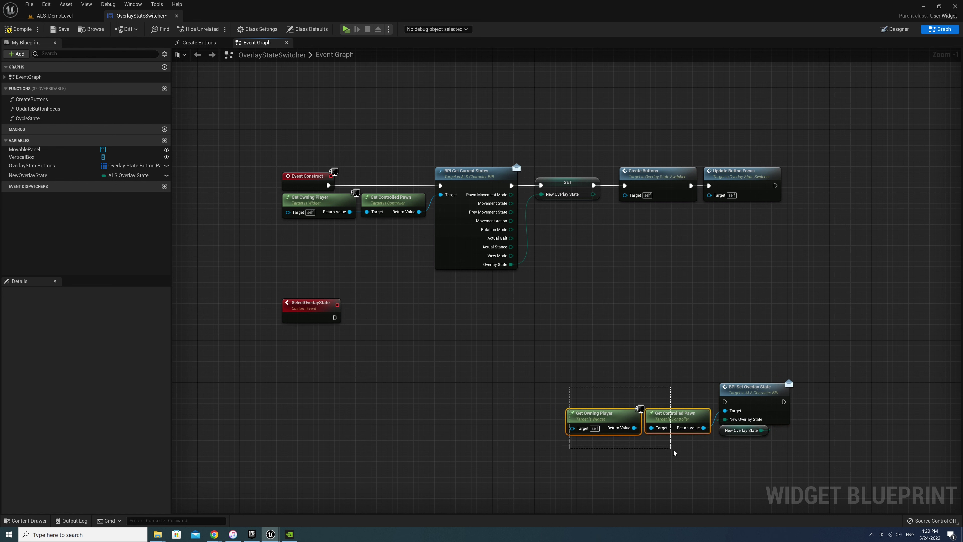
# Duplicate the Get Owning Player and Get Controlled Pawn pair below the event.
pyautogui.hotkey('ctrl', 'c')
pyautogui.click(321, 376)
pyautogui.hotkey('ctrl', 'v')
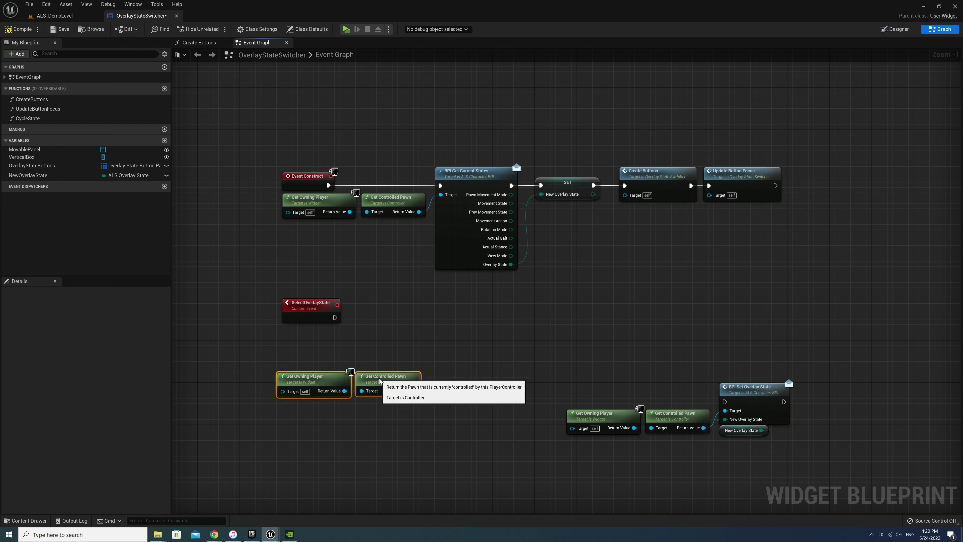
# Add a Get Component by Class node on the controlled pawn, set to CT_Cmpt_Mount.
pyautogui.moveTo(419, 375); pyautogui.dragTo(461, 346)
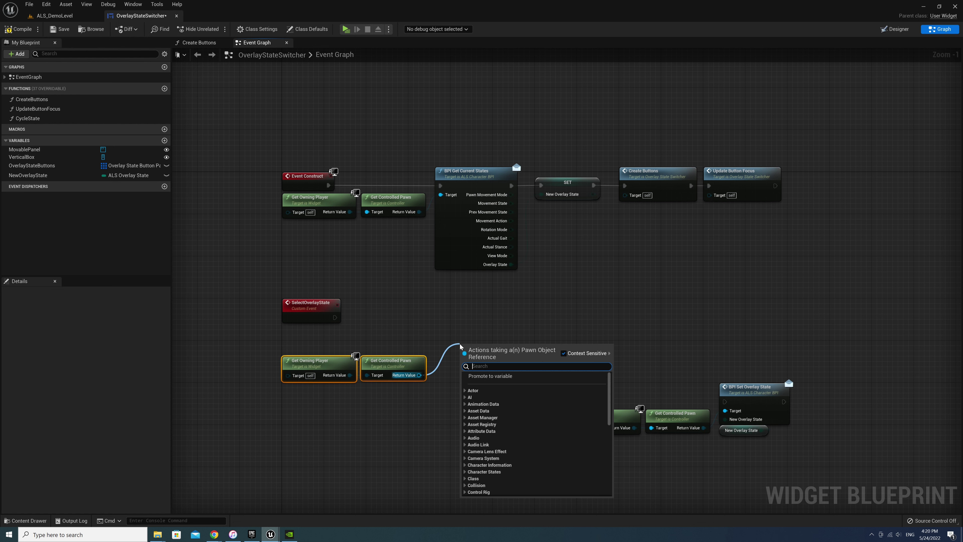
pyautogui.write('get component')
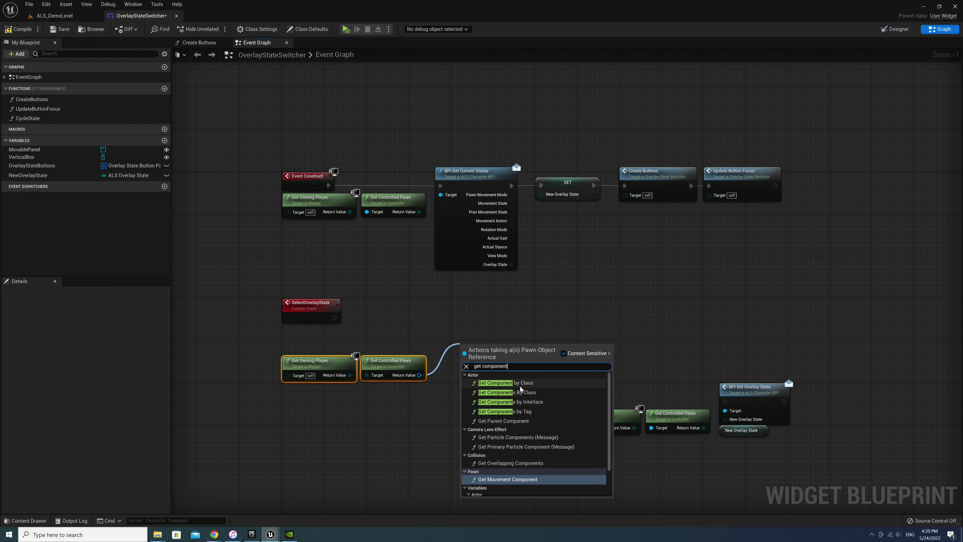
pyautogui.click(531, 383)
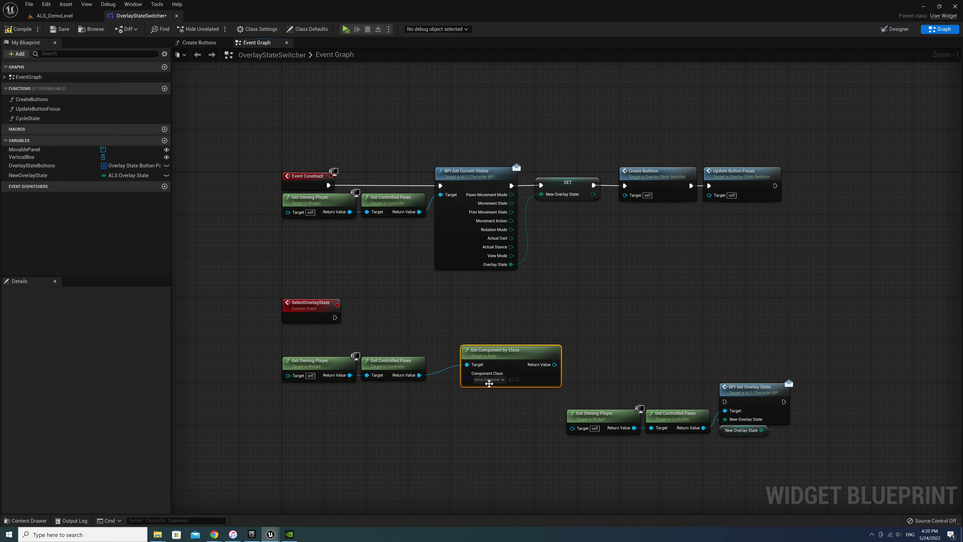
pyautogui.click(489, 380)
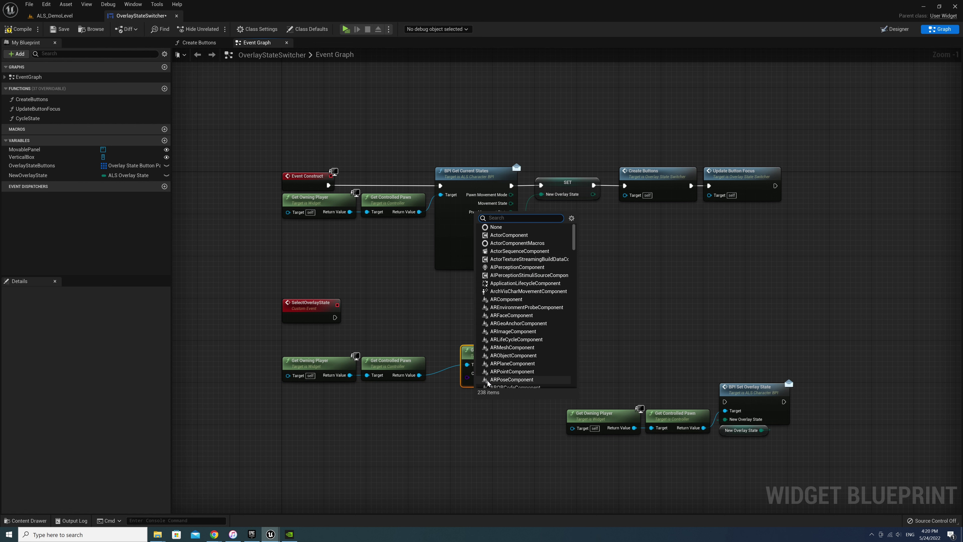
pyautogui.write('mount')
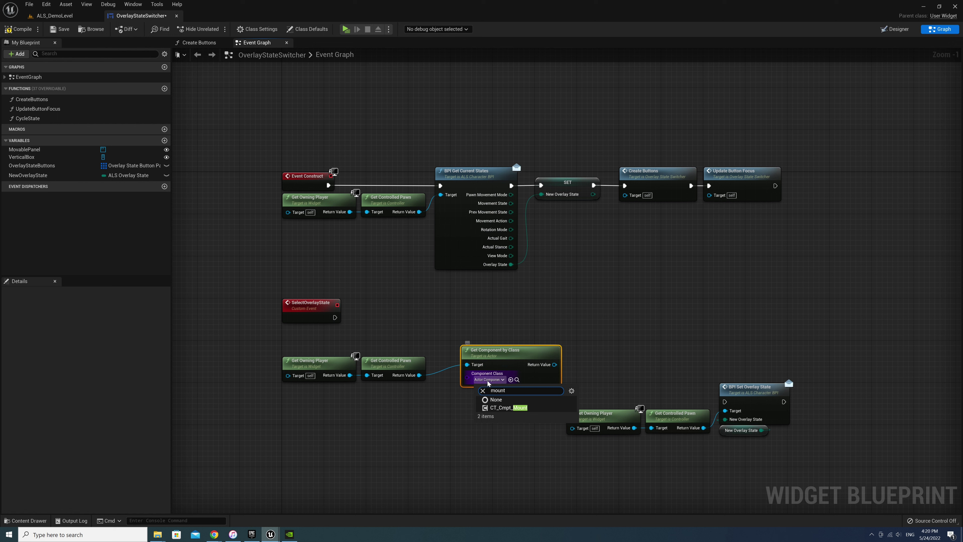
pyautogui.click(510, 408)
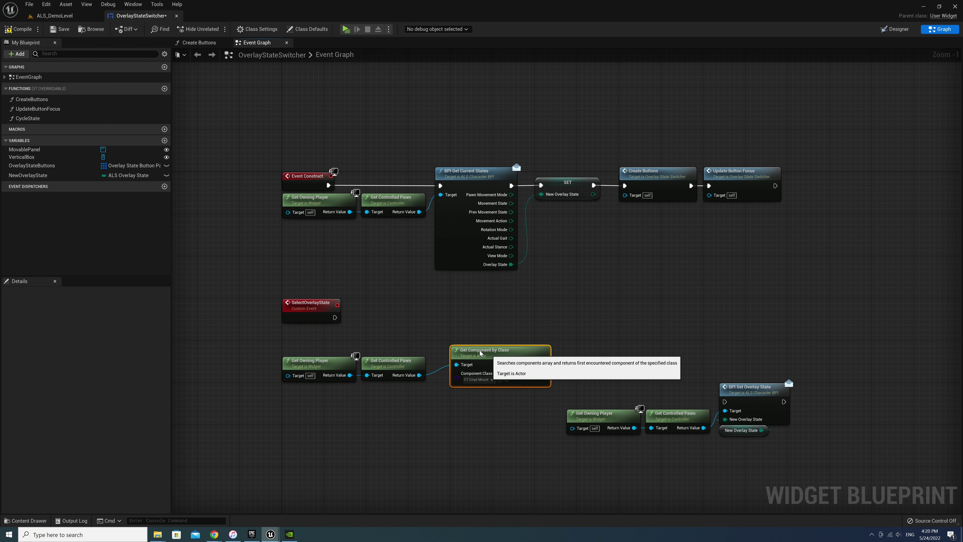
pyautogui.moveTo(480, 353); pyautogui.dragTo(464, 342)
# Feed the mount component result into an Is Valid macro, replacing the wrong Is Valid node.
pyautogui.moveTo(528, 354); pyautogui.dragTo(558, 326)
pyautogui.write('b')
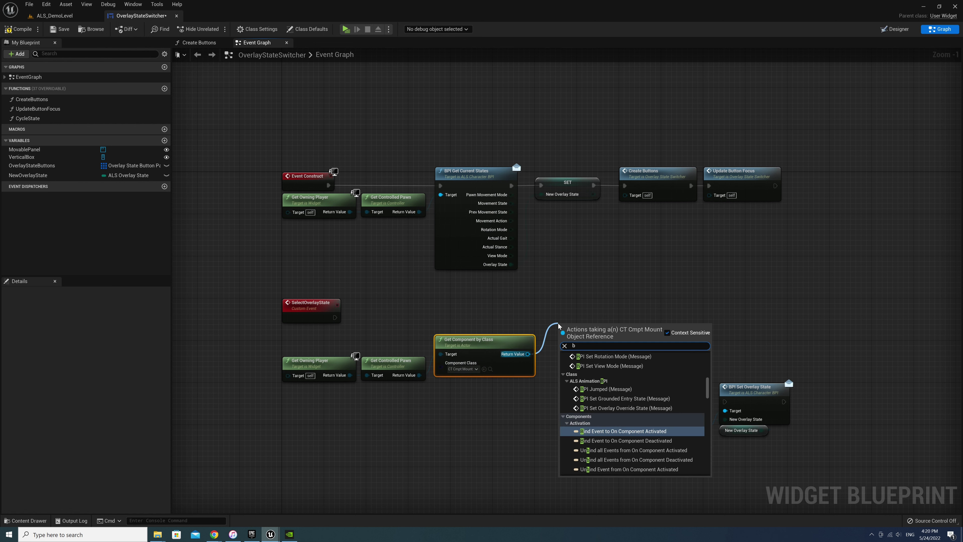
pyautogui.press('BackSpace')
pyautogui.write('isva')
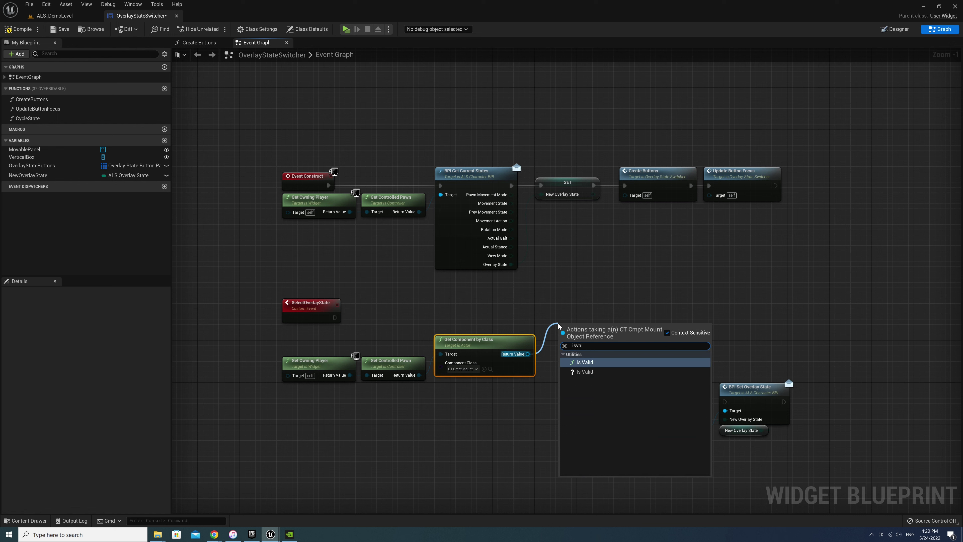
pyautogui.press('Return')
pyautogui.press('Delete')
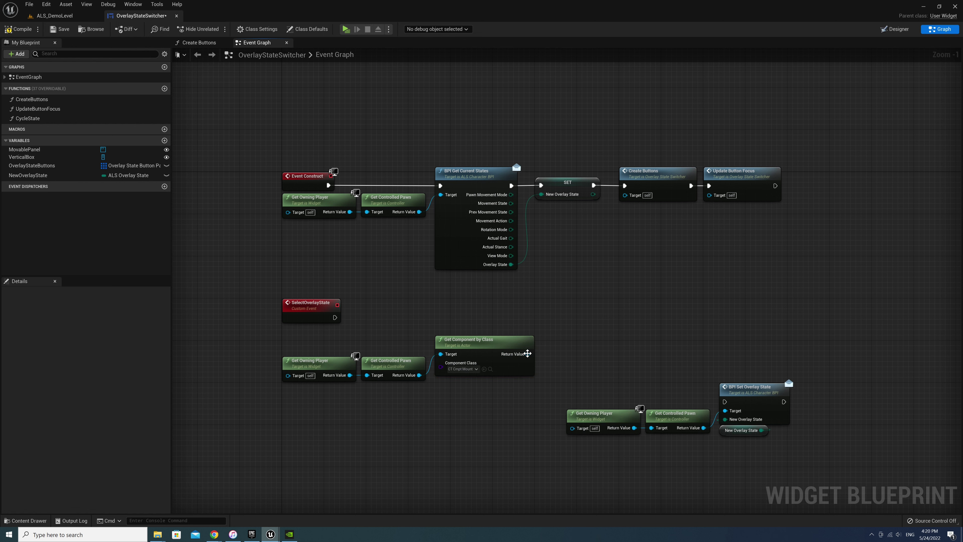
pyautogui.moveTo(528, 354); pyautogui.dragTo(555, 343)
pyautogui.write('isva')
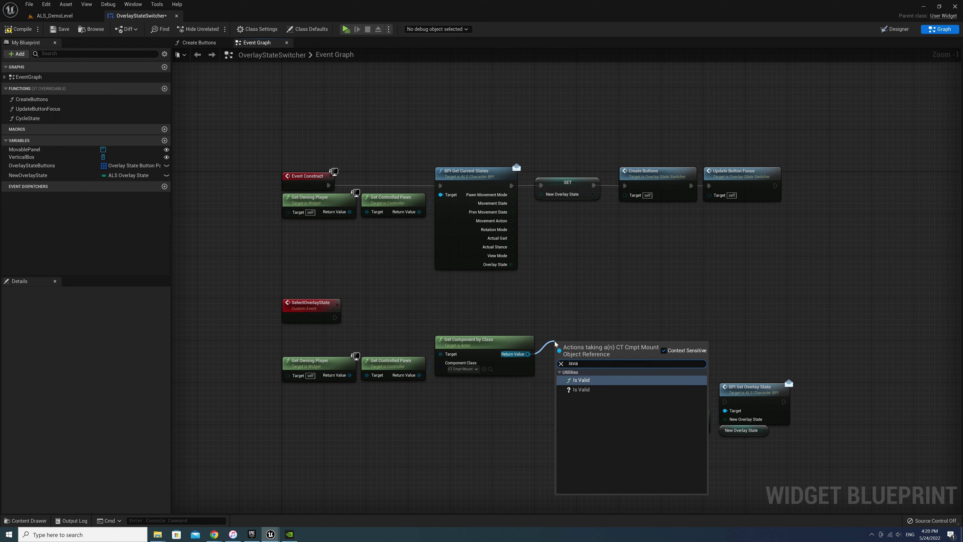
pyautogui.press('Down')
pyautogui.press('Return')
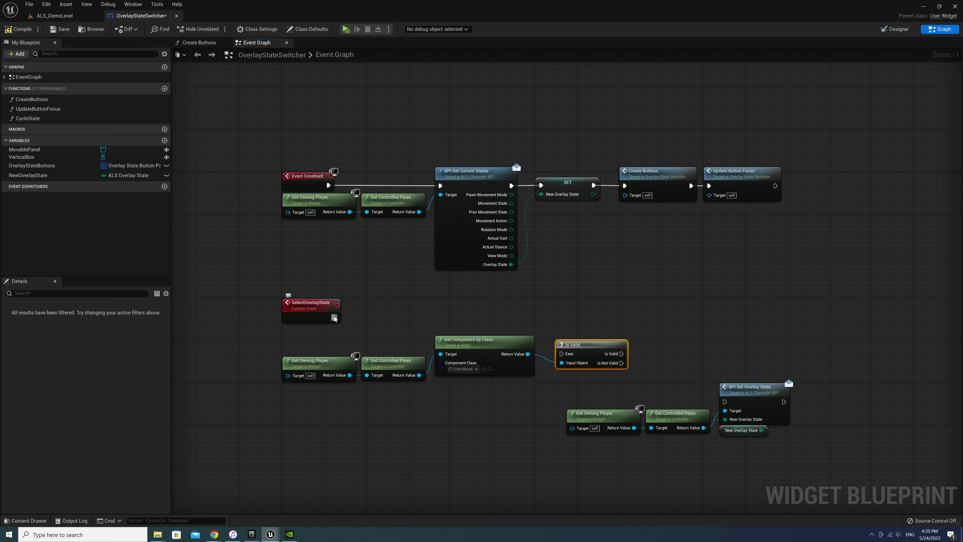
# Run the Is Valid check from SelectOverlayState and add Get Rider Character from the mount component.
pyautogui.moveTo(335, 318)
pyautogui.mouseDown()
pyautogui.moveTo(561, 353)
pyautogui.moveTo(561, 316)
pyautogui.mouseUp()
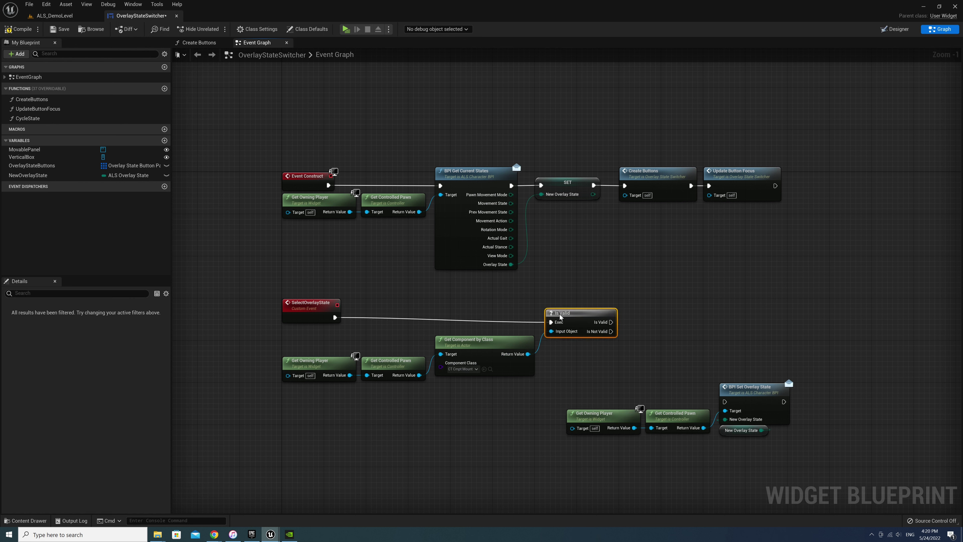
pyautogui.moveTo(529, 363); pyautogui.dragTo(481, 350, button='right')
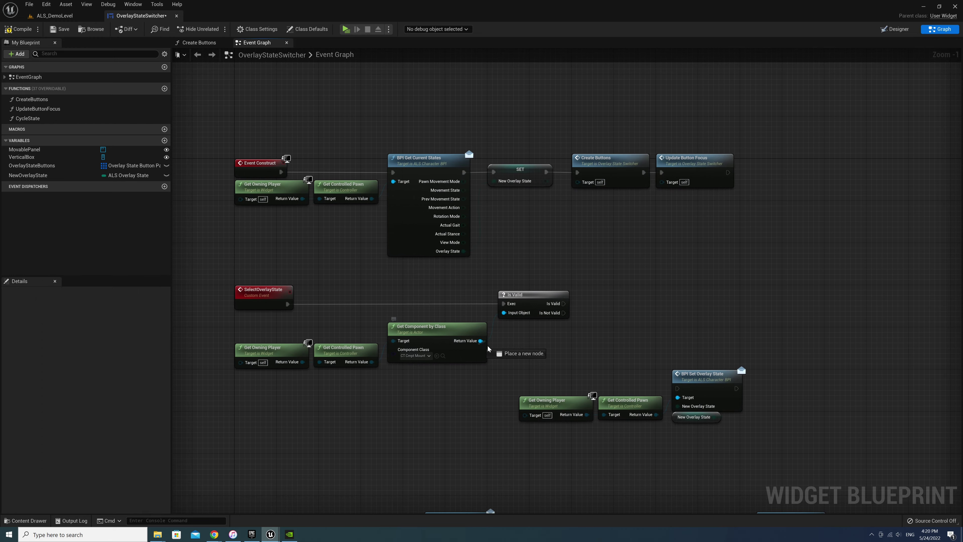
pyautogui.moveTo(480, 340); pyautogui.dragTo(521, 348)
pyautogui.write('get rider')
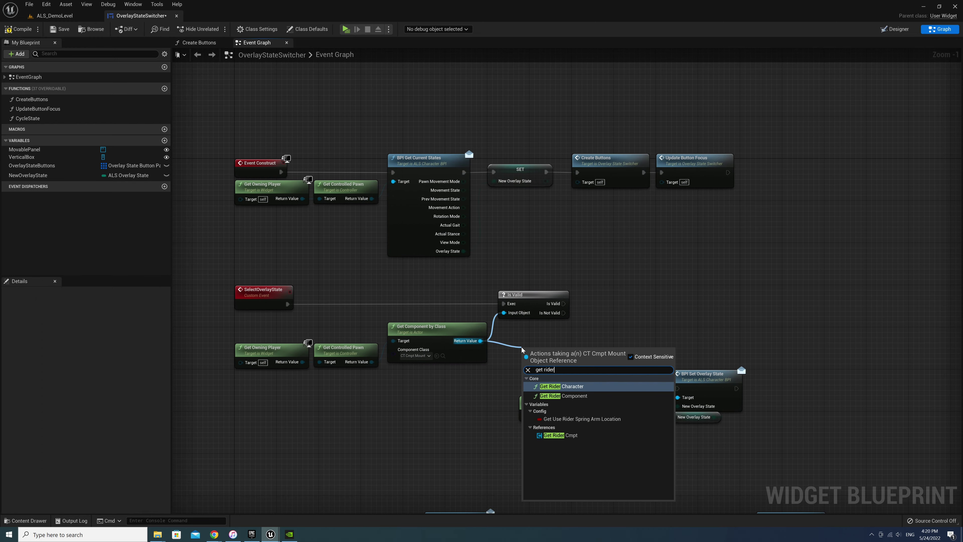
pyautogui.press('Return')
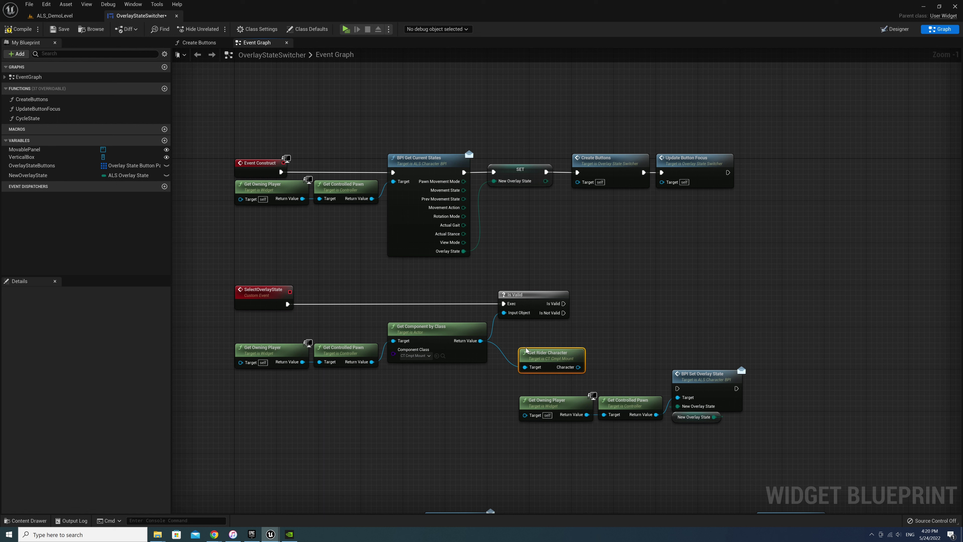
# Add an Is Valid check on the rider character, run when the component is valid.
pyautogui.moveTo(526, 350); pyautogui.dragTo(511, 334)
pyautogui.moveTo(563, 351); pyautogui.dragTo(614, 318)
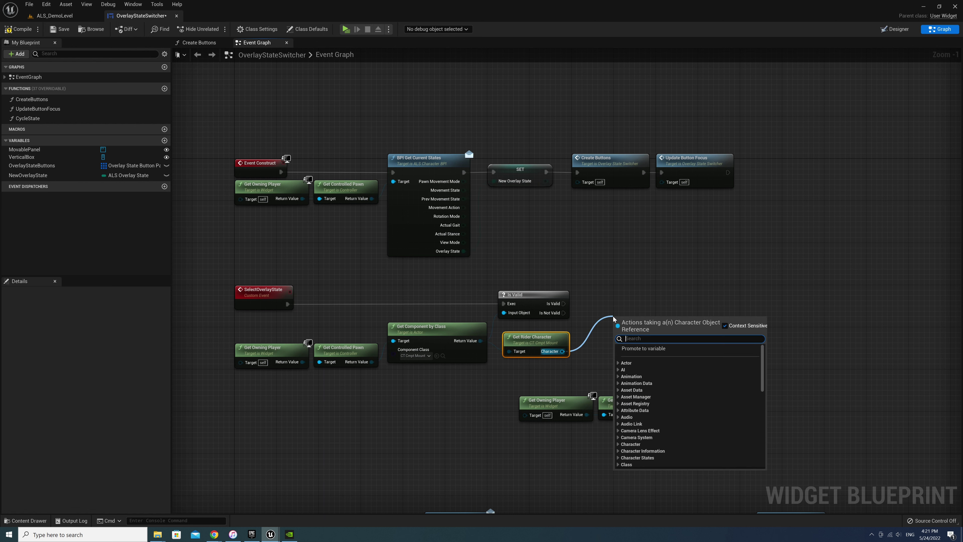
pyautogui.write('is valid')
pyautogui.press('Return')
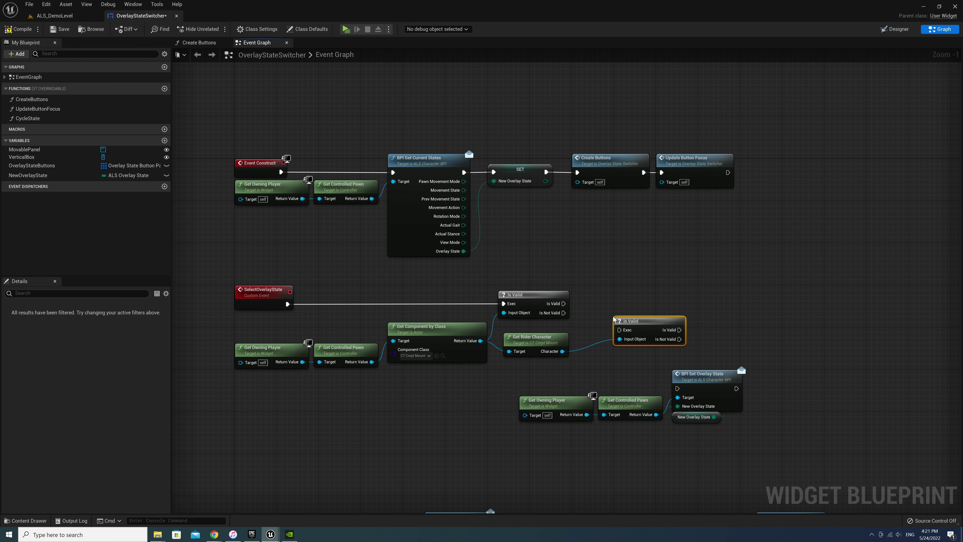
pyautogui.moveTo(564, 304)
pyautogui.mouseDown()
pyautogui.moveTo(619, 330)
pyautogui.moveTo(640, 298)
pyautogui.mouseUp()
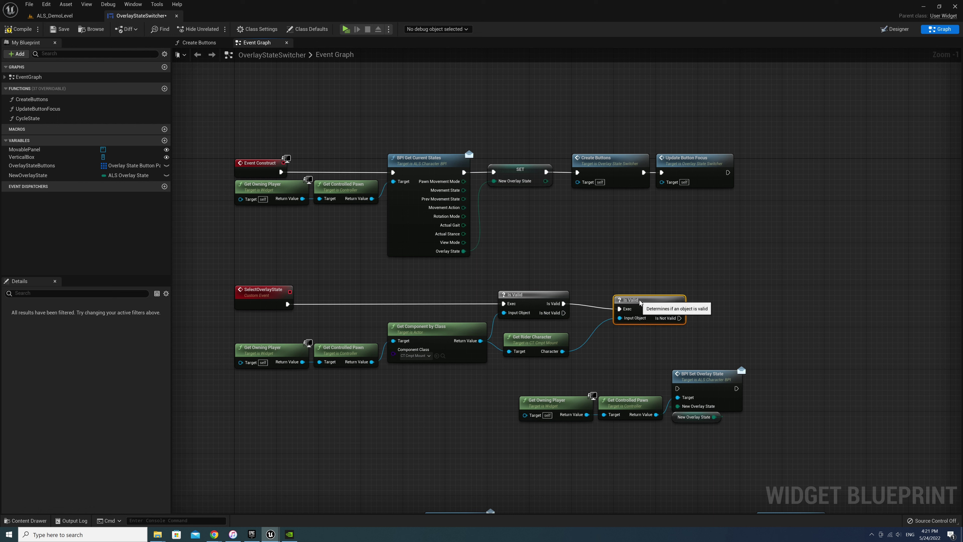
# Duplicate BPI Set Overlay State and call it on the rider character when valid.
pyautogui.moveTo(690, 356); pyautogui.dragTo(729, 435)
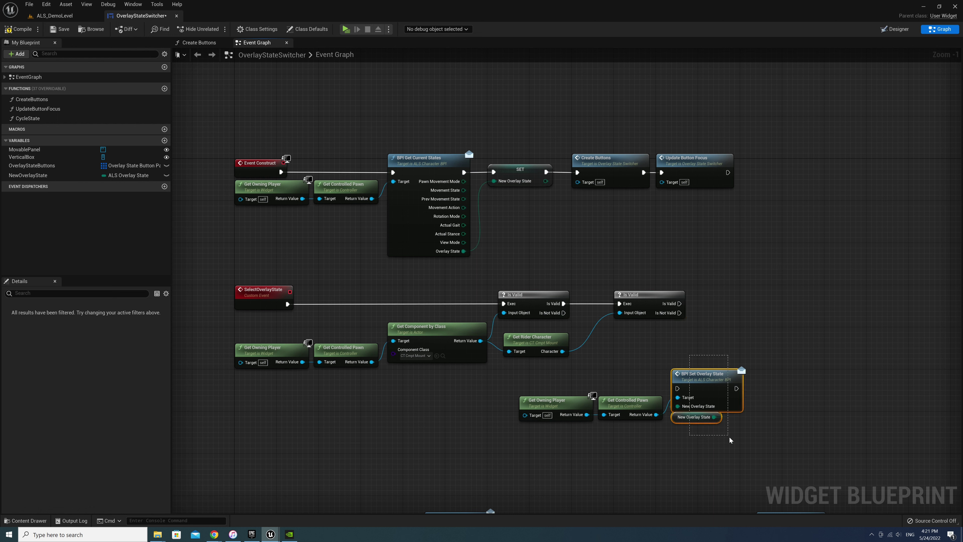
pyautogui.hotkey('ctrl', 'c')
pyautogui.hotkey('ctrl', 'v')
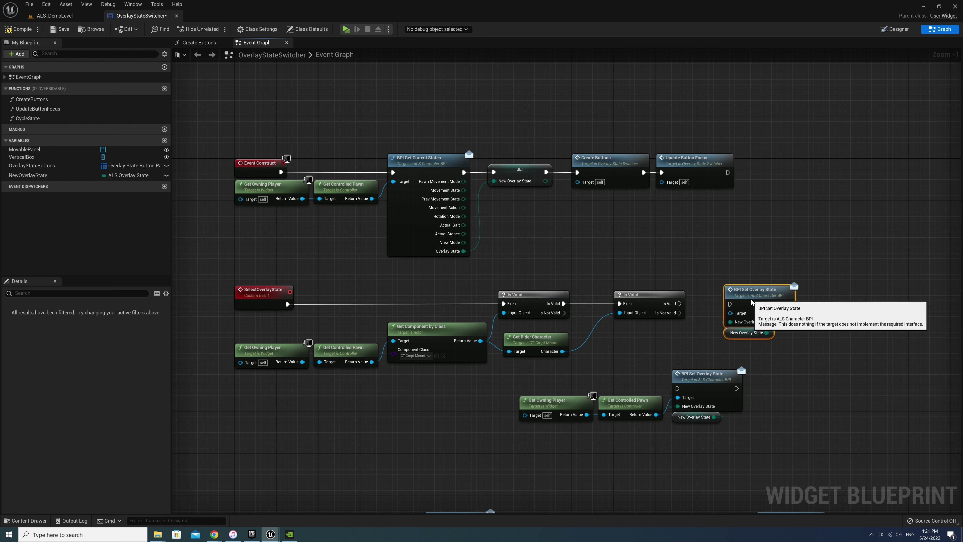
pyautogui.moveTo(680, 303); pyautogui.dragTo(730, 304)
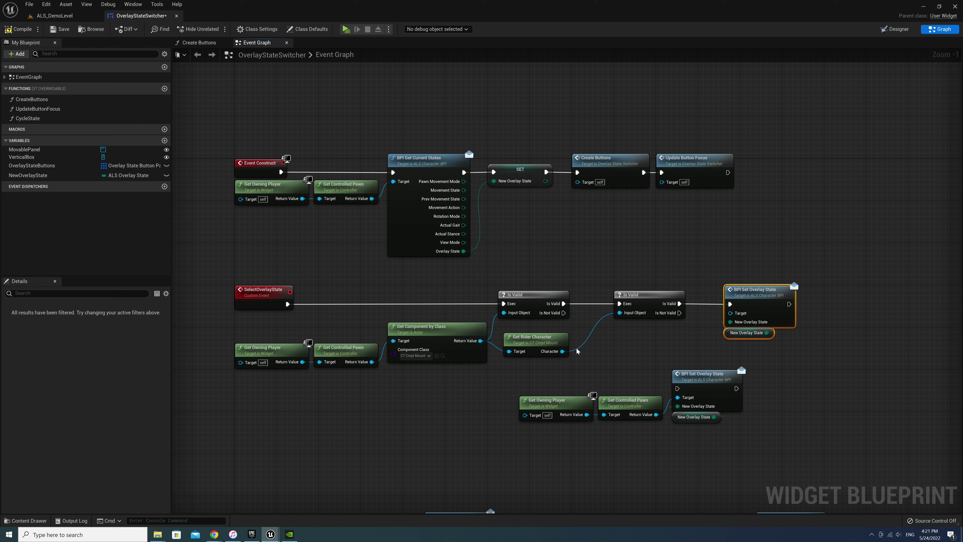
pyautogui.moveTo(562, 351); pyautogui.dragTo(738, 315)
# Route both invalid branches to the pawn's Set Overlay State, tidy the nodes and save.
pyautogui.moveTo(673, 314); pyautogui.dragTo(677, 388)
pyautogui.moveTo(564, 313); pyautogui.dragTo(677, 388)
pyautogui.moveTo(515, 391); pyautogui.dragTo(710, 440)
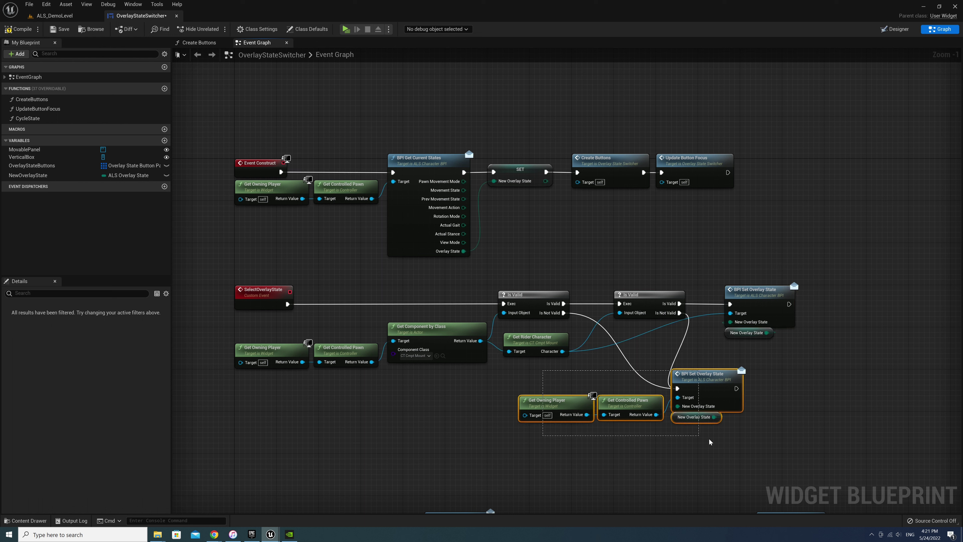
pyautogui.moveTo(707, 379); pyautogui.dragTo(760, 358)
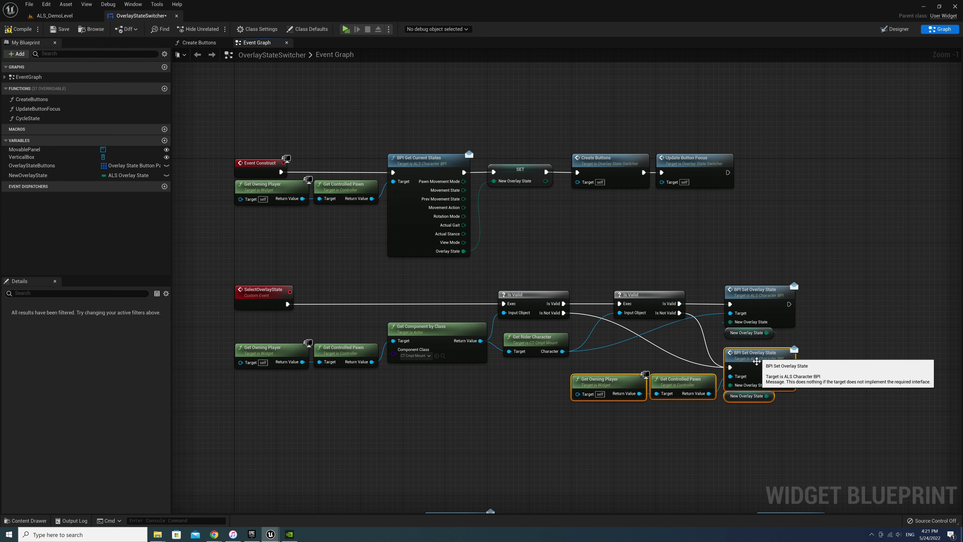
pyautogui.click(353, 285)
pyautogui.moveTo(812, 452); pyautogui.dragTo(798, 355, button='right')
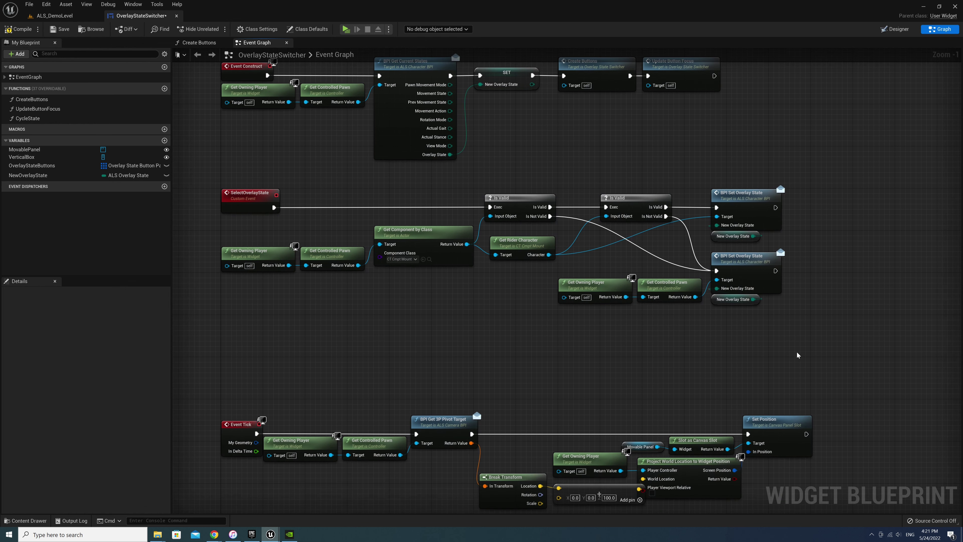
pyautogui.scroll(-1, 743, 397)
pyautogui.moveTo(306, 395); pyautogui.dragTo(306, 281, button='right')
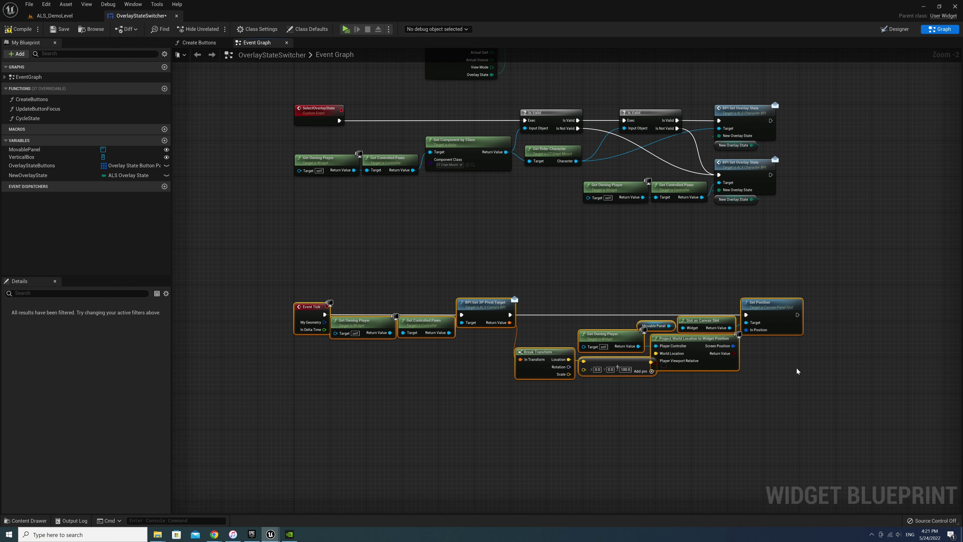
pyautogui.hotkey('ctrl', 's')
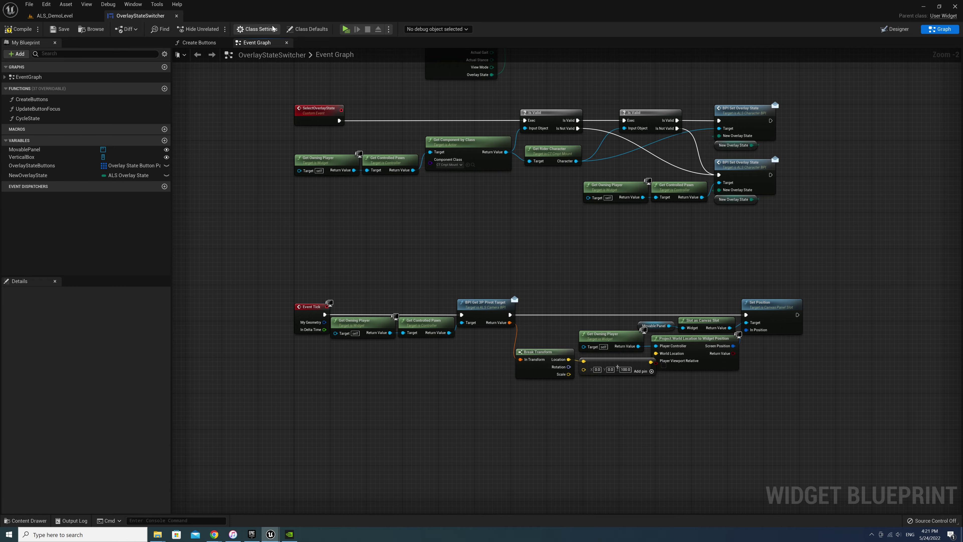
pyautogui.click(346, 29)
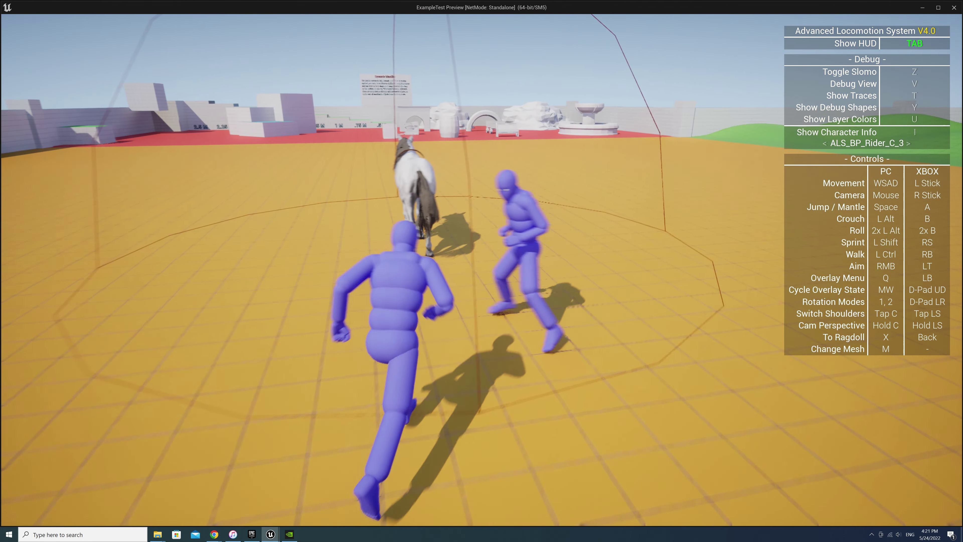
pyautogui.press('e')
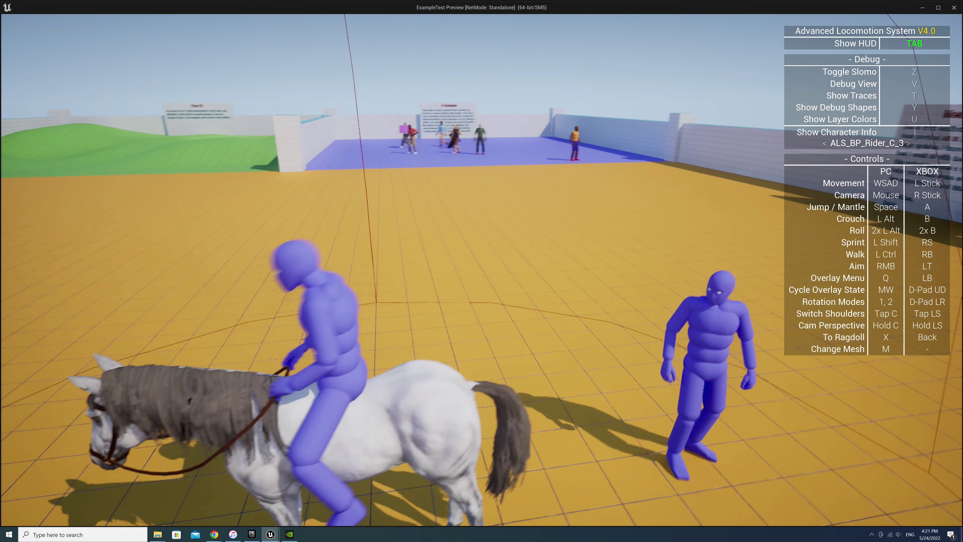
pyautogui.press('q')
pyautogui.scroll(-4, 482, 271)
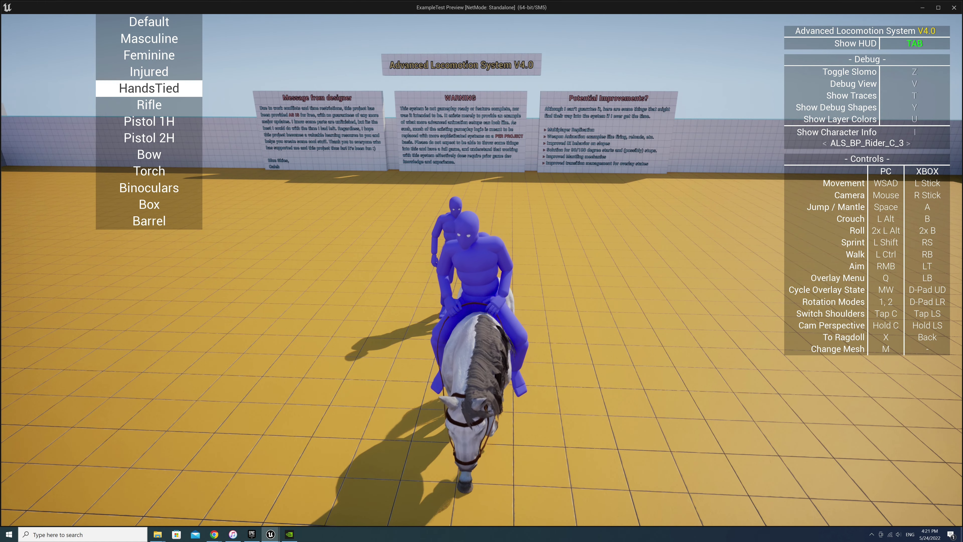
pyautogui.press('q')
pyautogui.scroll(-3, 481, 271)
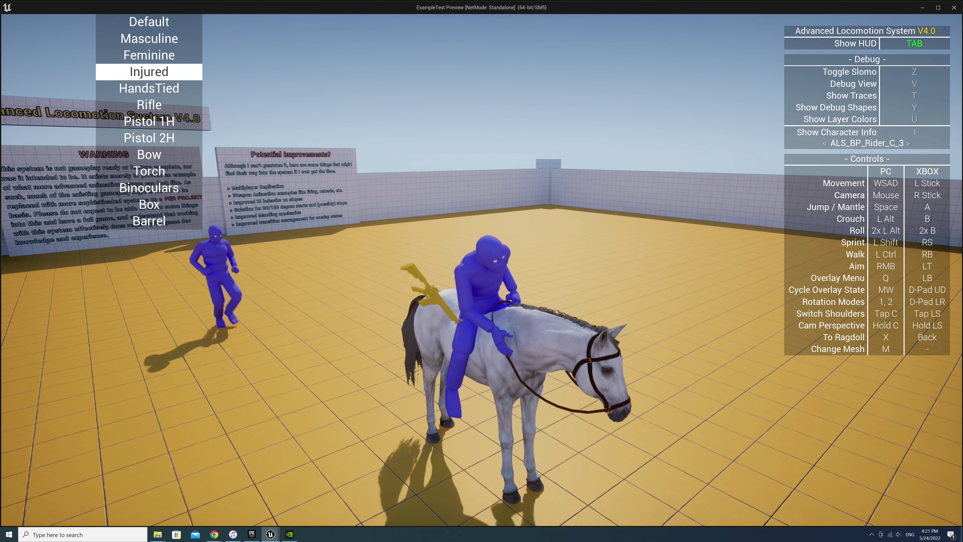
pyautogui.scroll(-3, 482, 271)
pyautogui.press('q')
pyautogui.scroll(-3, 482, 271)
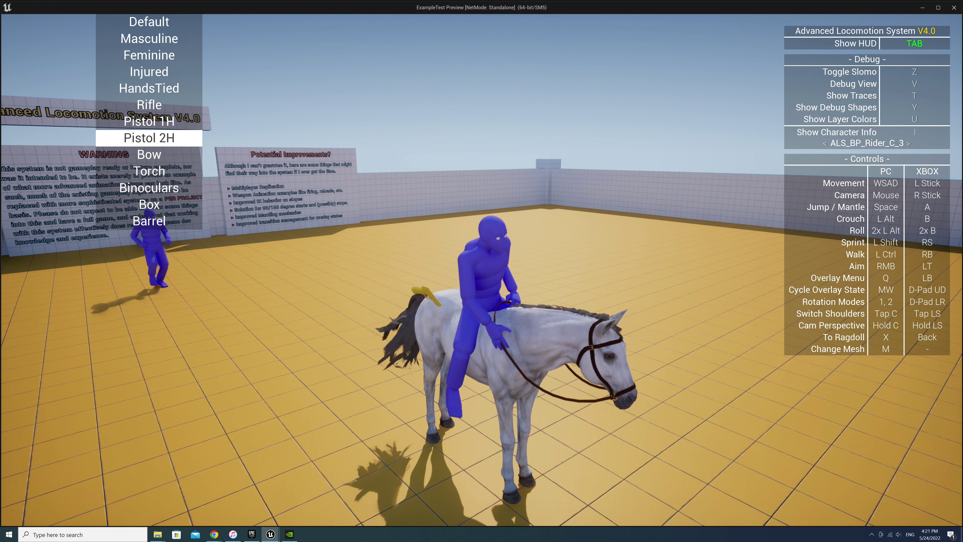
pyautogui.press('q')
pyautogui.scroll(-2, 482, 271)
pyautogui.scroll(-4, 481, 271)
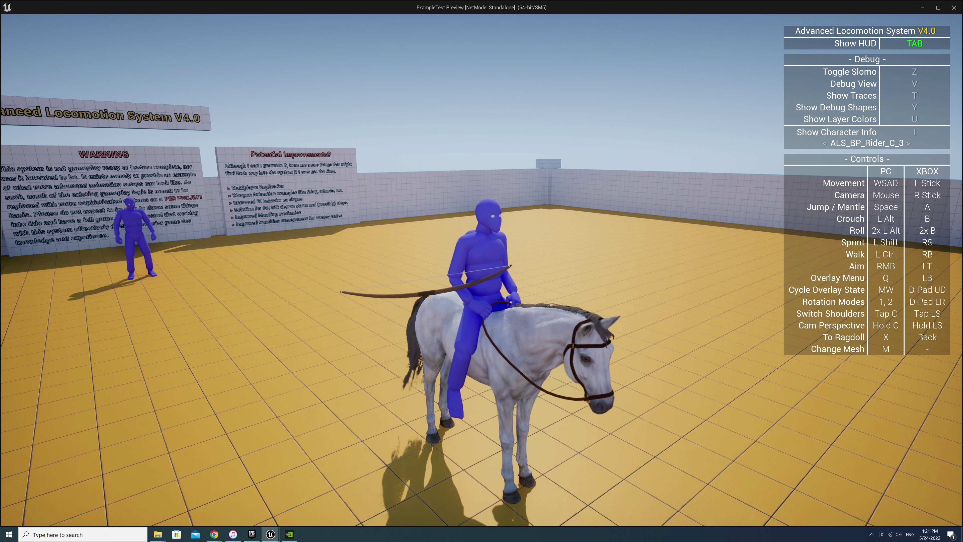
pyautogui.press('Escape')
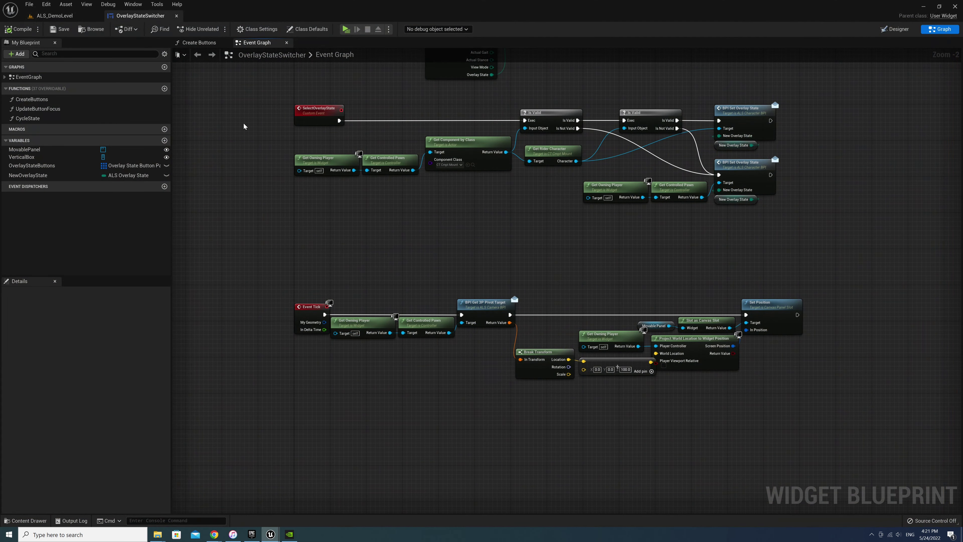
pyautogui.click(55, 16)
# Create an Animation Blueprint on ALS_Mannequin_Skeleton named ALS_ABP_Rider_Overlay_Graph.
pyautogui.click(360, 122)
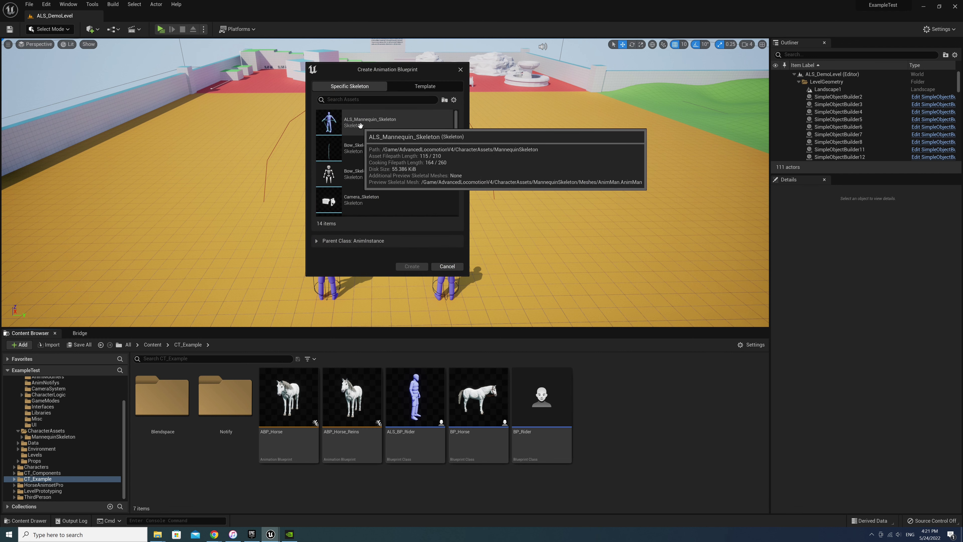
pyautogui.click(412, 266)
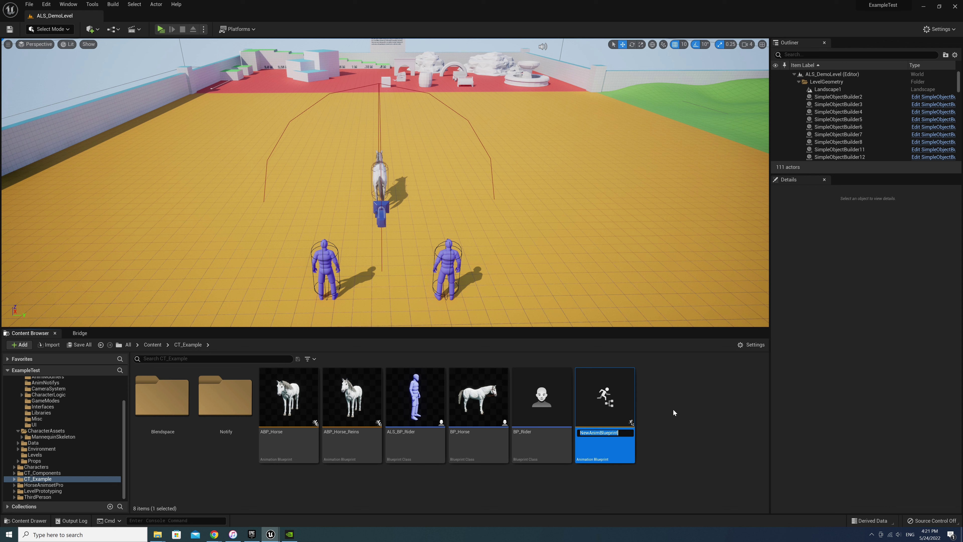
pyautogui.write('ABP')
pyautogui.hotkey('ctrl', 'a')
pyautogui.write('ALS')
pyautogui.write('_ABP')
pyautogui.write('Rider')
pyautogui.write('verlay')
pyautogui.write('_Graph')
pyautogui.press('Return')
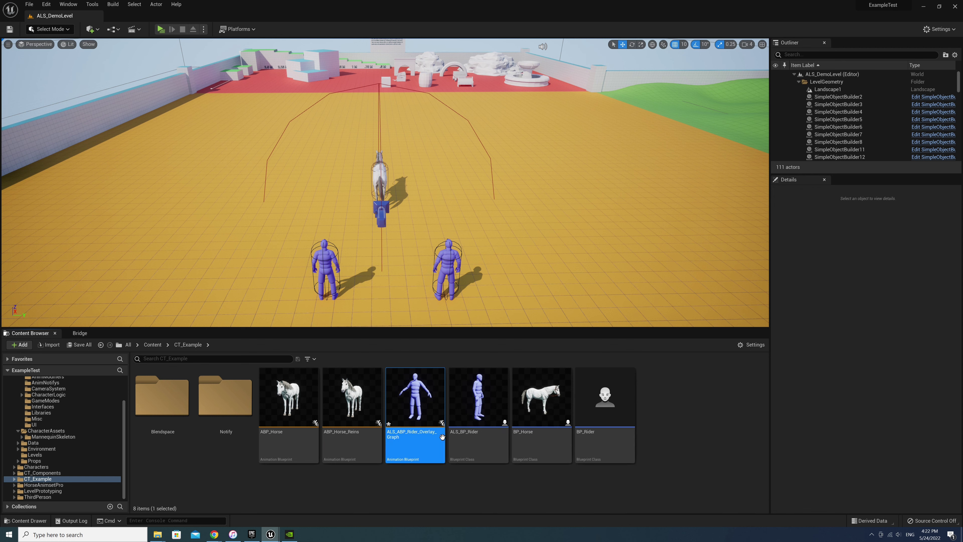
# Open the new anim blueprint and add an OverlayState variable of type ALS Overlay State.
pyautogui.doubleClick(415, 402)
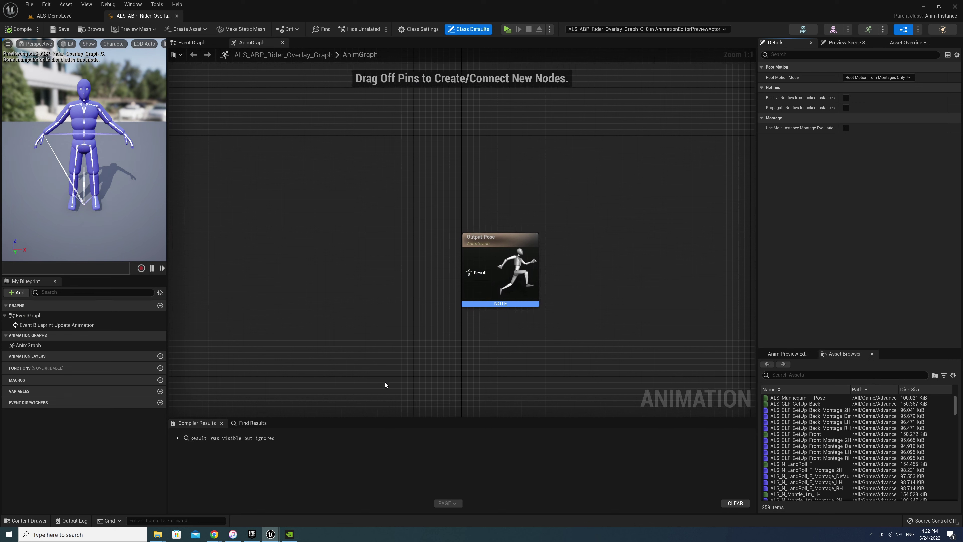
pyautogui.click(159, 391)
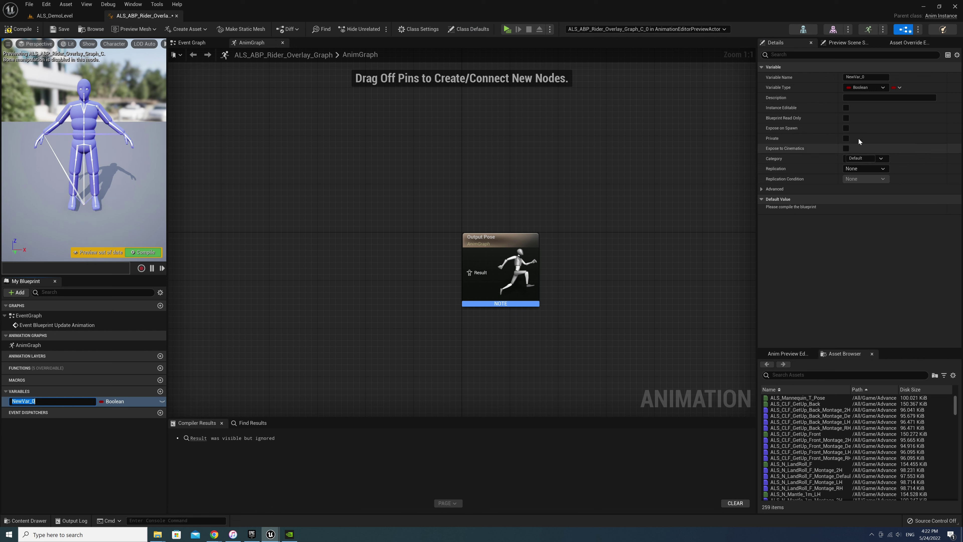
pyautogui.click(862, 87)
pyautogui.write('over')
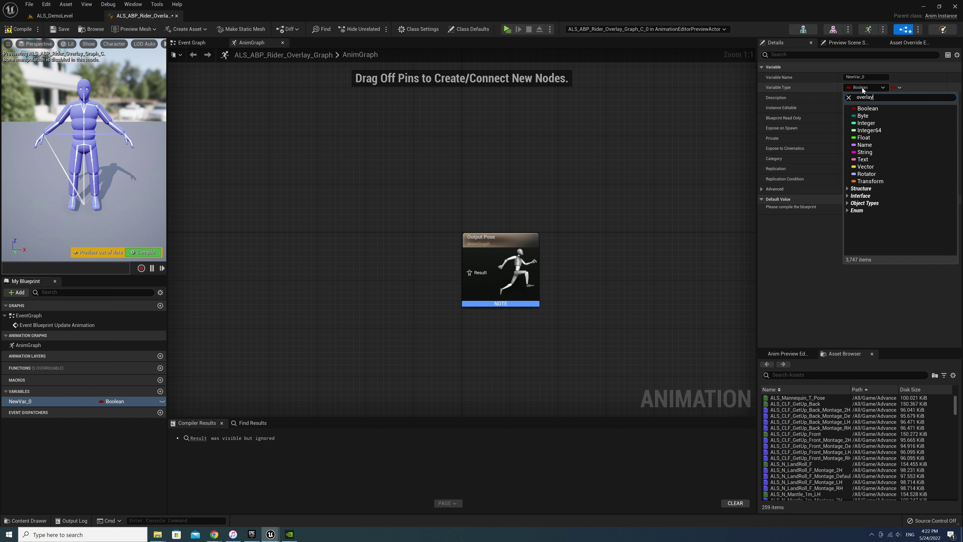
pyautogui.write('lay')
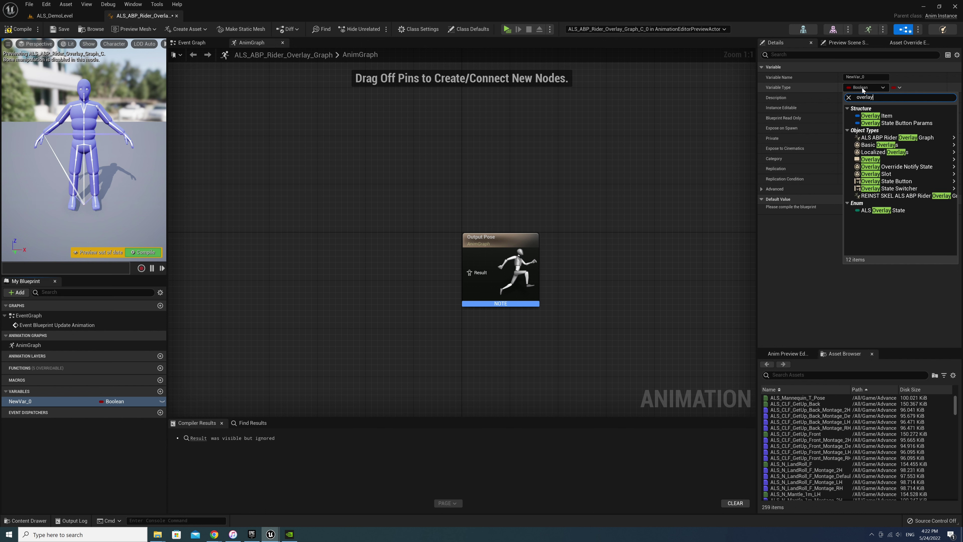
pyautogui.click(883, 210)
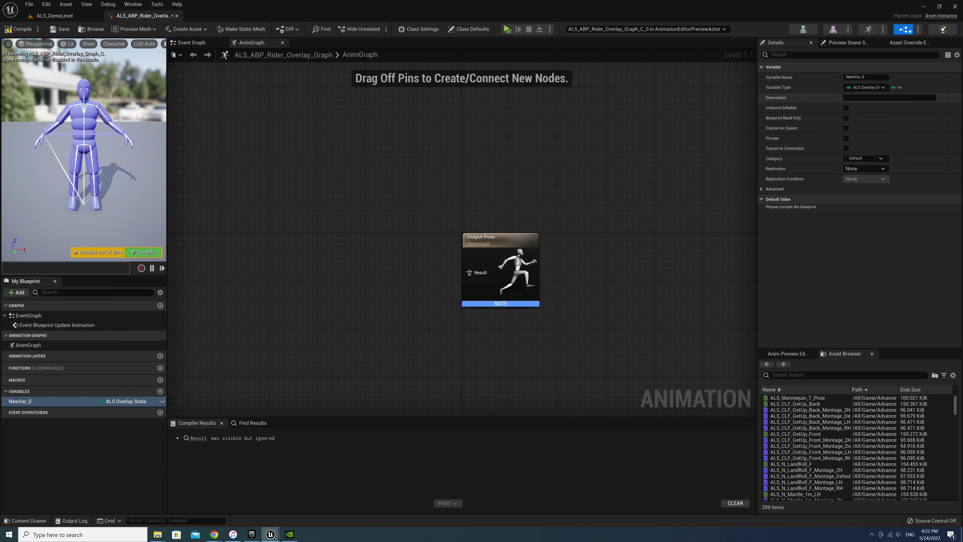
pyautogui.click(872, 79)
pyautogui.write('OverlayState')
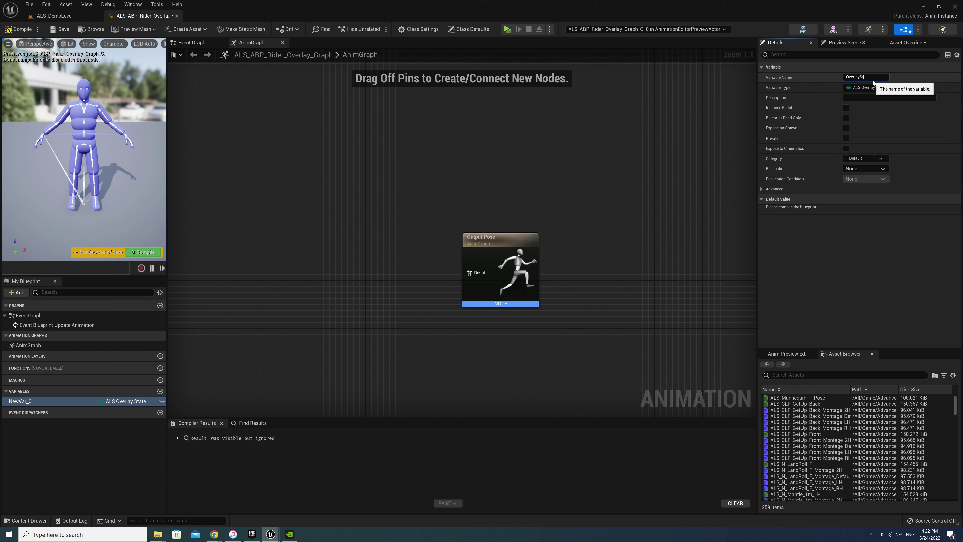
pyautogui.press('Return')
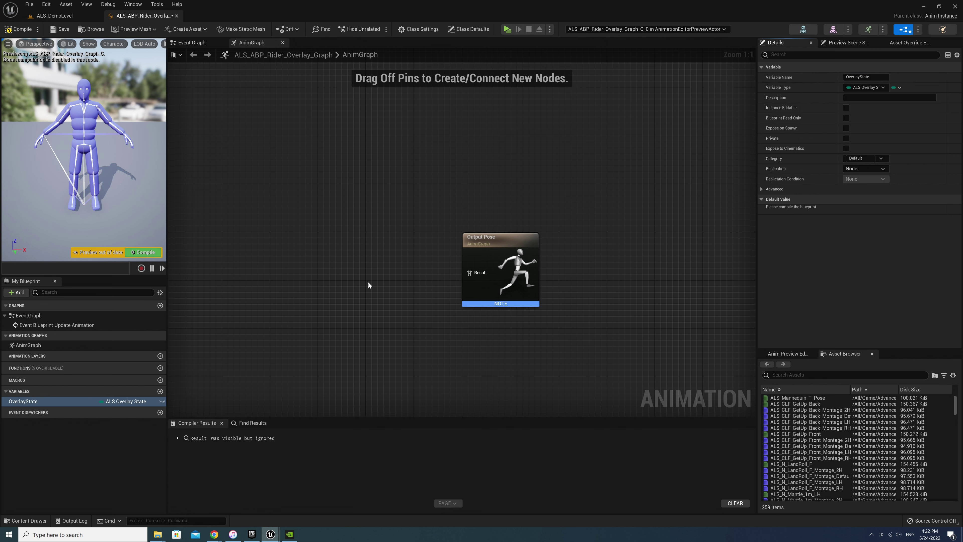
# Add a RotationMode variable of type ALS Rotation Mode.
pyautogui.click(160, 391)
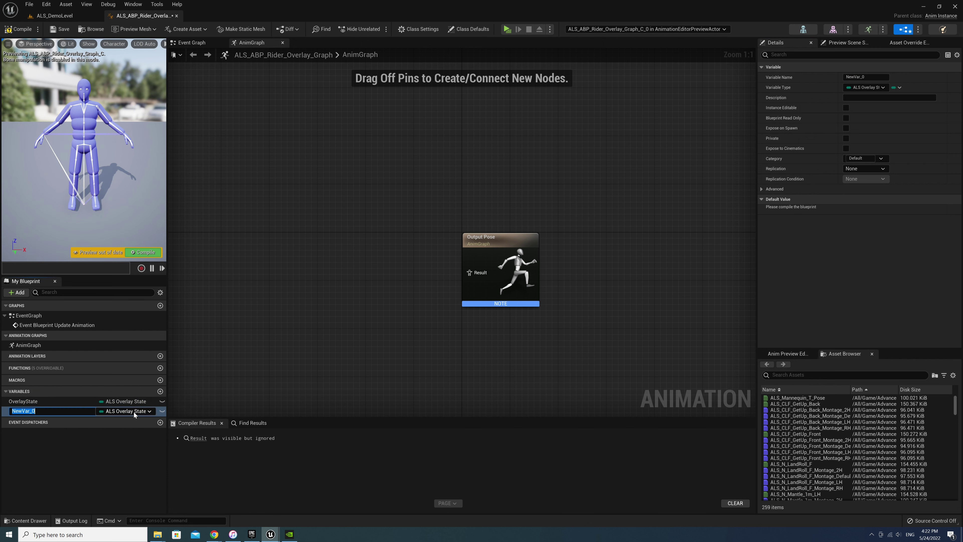
pyautogui.click(116, 411)
pyautogui.write('rotat')
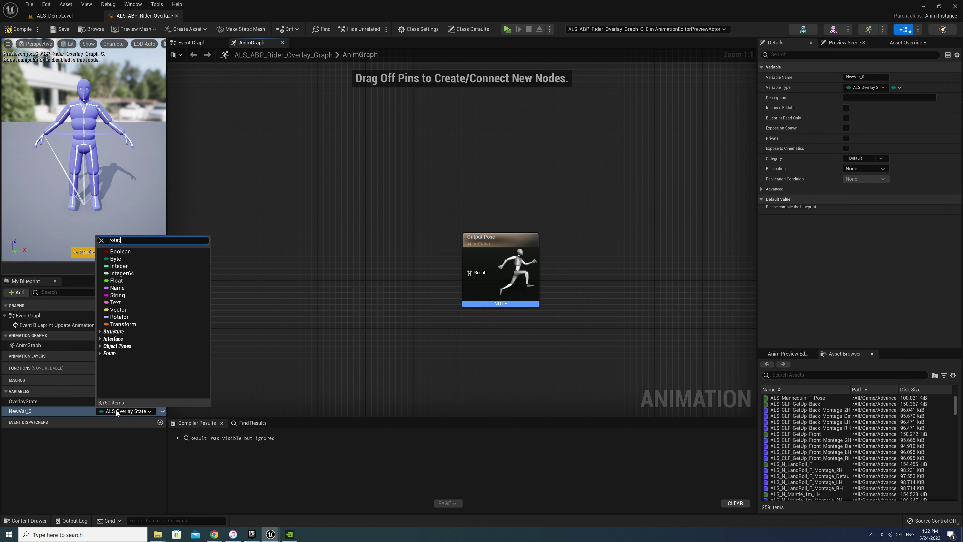
pyautogui.write('ion m')
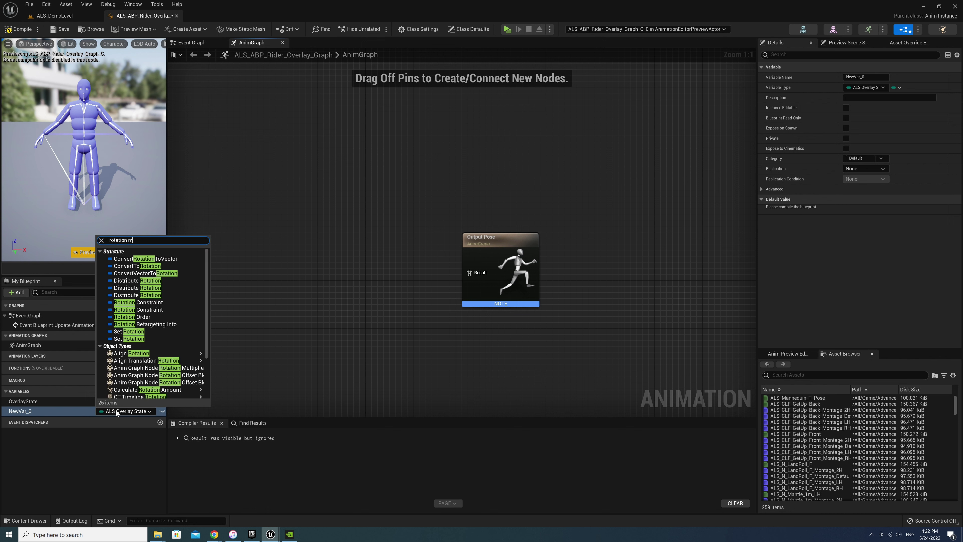
pyautogui.write('od')
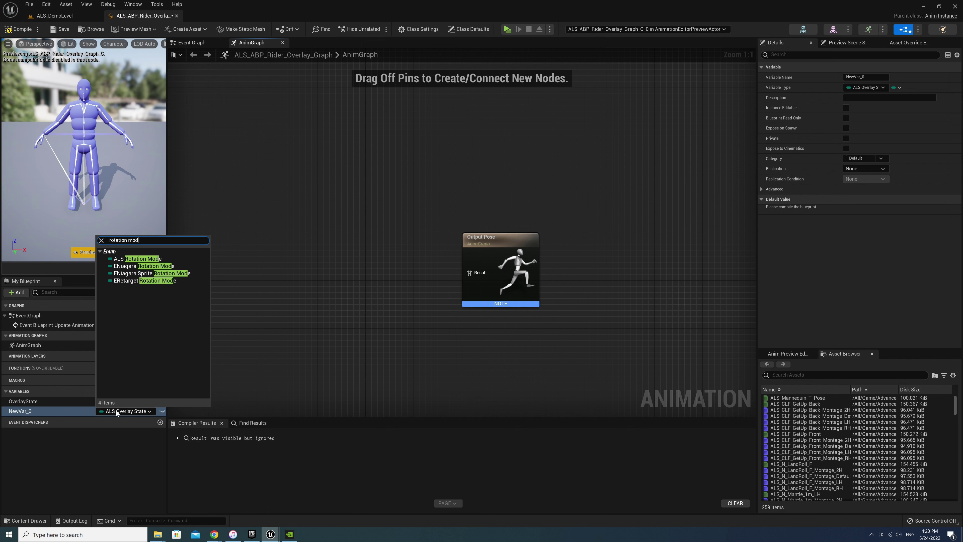
pyautogui.click(132, 260)
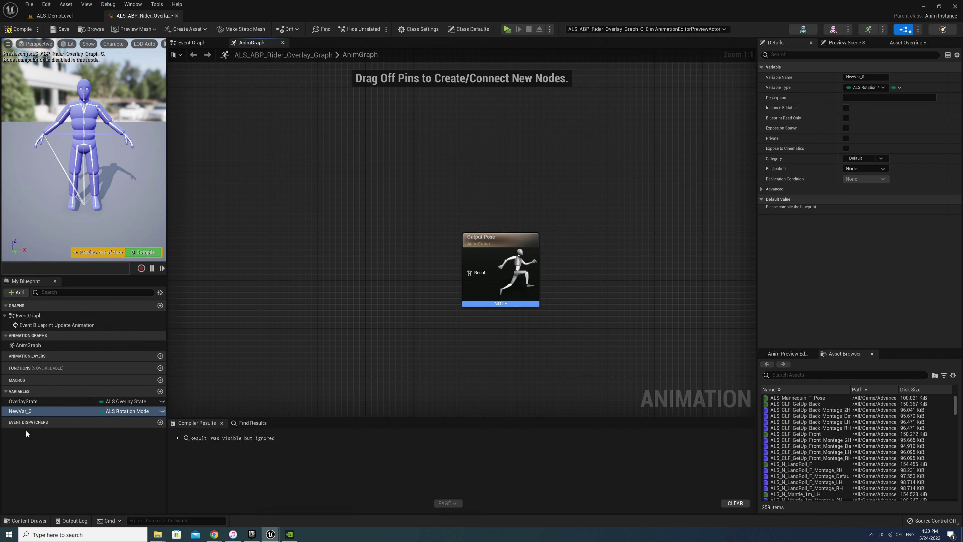
pyautogui.doubleClick(19, 413)
pyautogui.write('RotationMo')
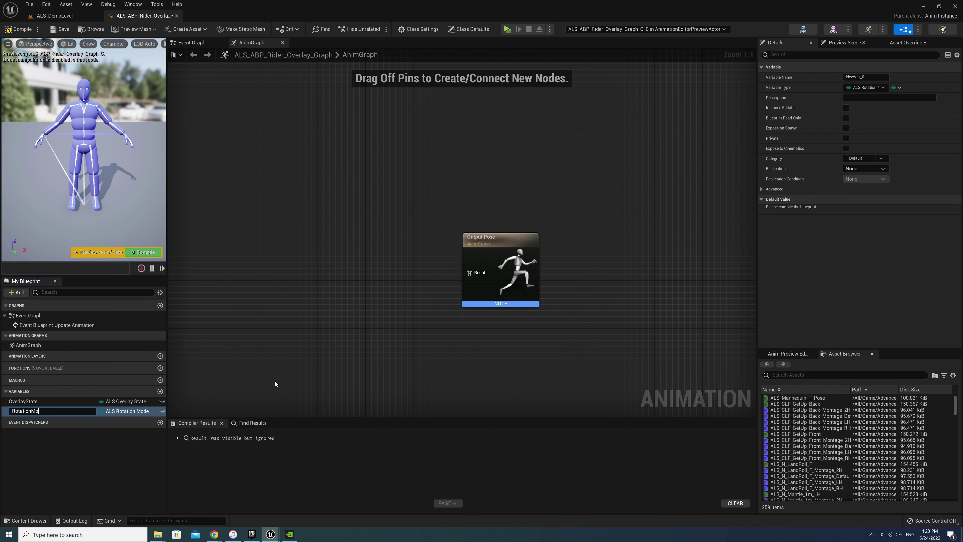
pyautogui.write('de')
pyautogui.press('Return')
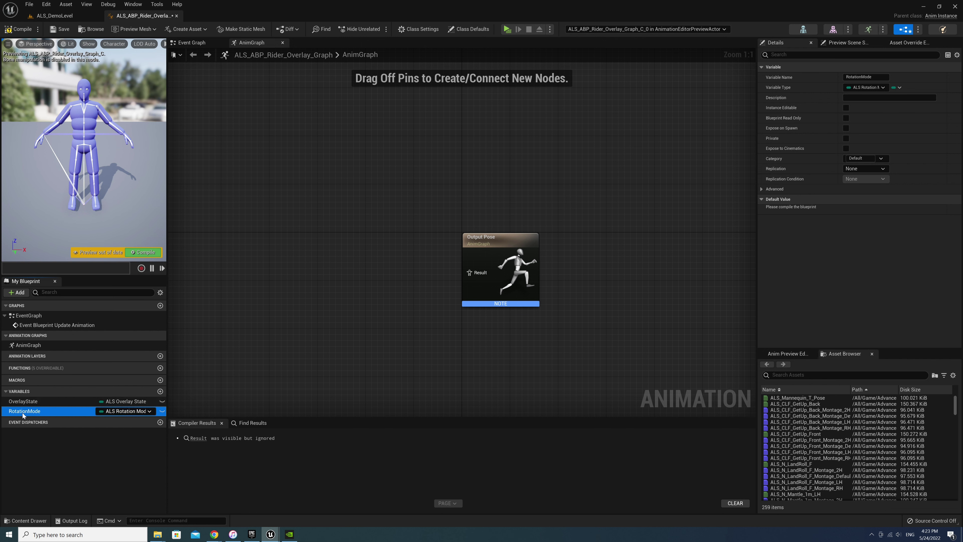
pyautogui.moveTo(388, 313); pyautogui.dragTo(458, 313, button='right')
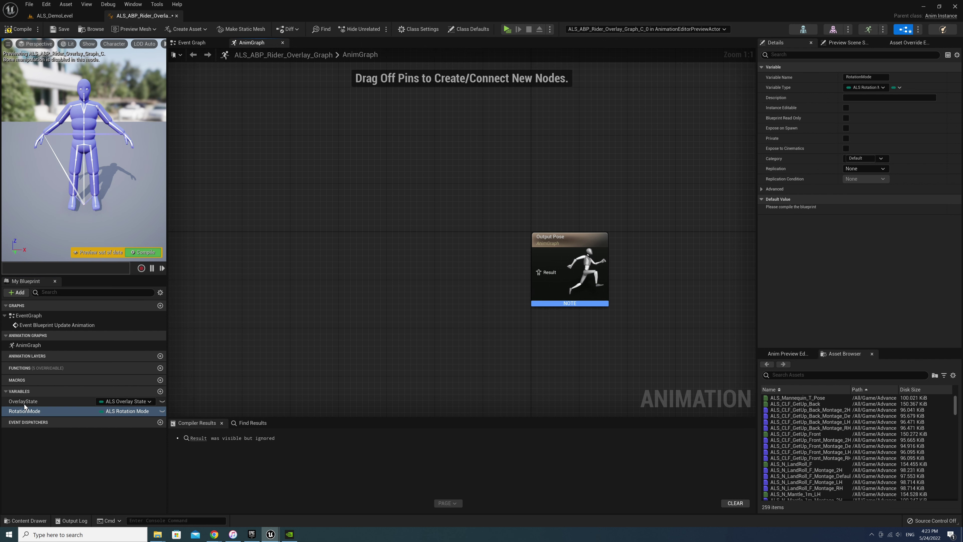
# Place an OverlayState getter feeding a Blend Poses (ALS_OverlayState) node into Output Pose.
pyautogui.moveTo(24, 404)
pyautogui.keyDown('ctrl'); pyautogui.mouseDown()
pyautogui.moveTo(306, 278)
pyautogui.moveTo(332, 322)
pyautogui.moveTo(377, 283)
pyautogui.mouseUp(); pyautogui.keyUp('ctrl')
pyautogui.write('blen')
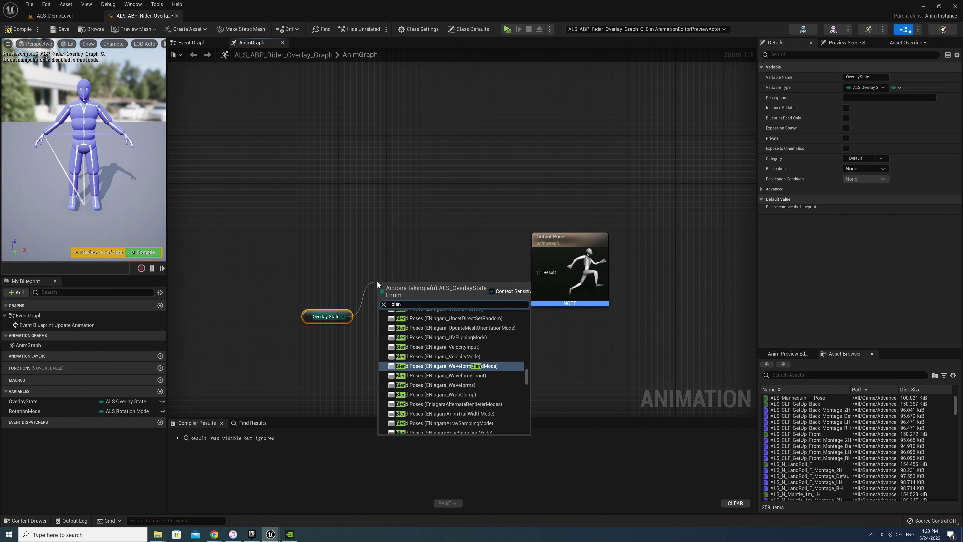
pyautogui.write('d poses by ')
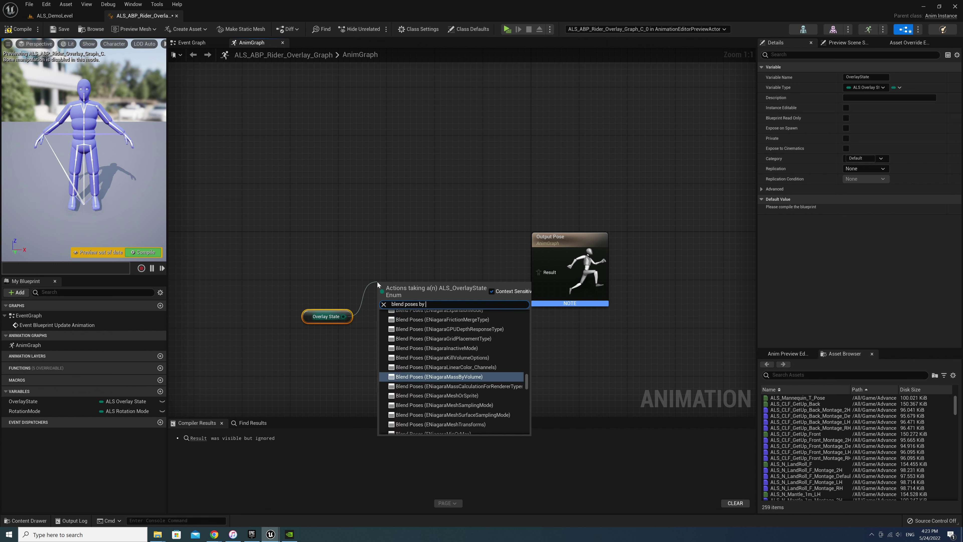
pyautogui.write('overlay')
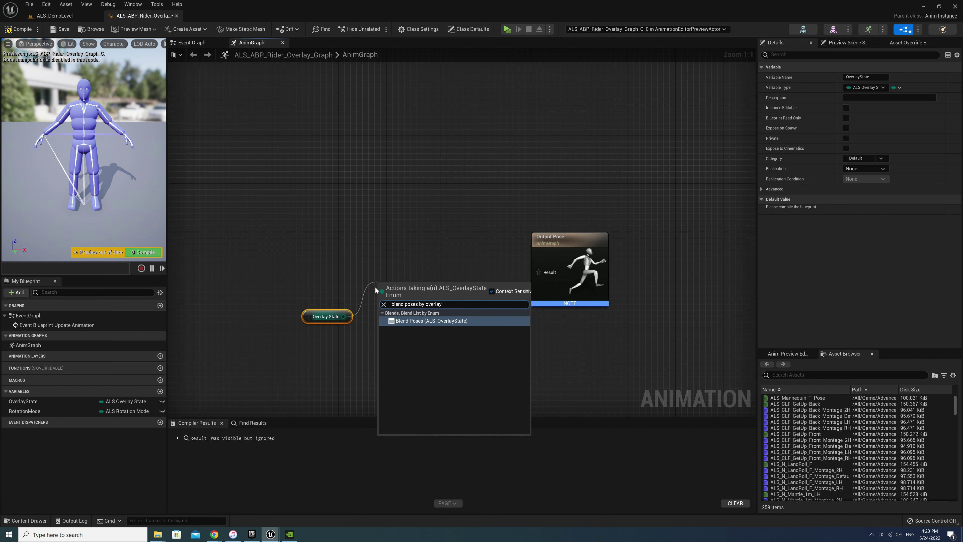
pyautogui.click(431, 321)
pyautogui.moveTo(418, 282)
pyautogui.mouseDown()
pyautogui.moveTo(419, 252)
pyautogui.moveTo(538, 272)
pyautogui.moveTo(549, 241)
pyautogui.mouseUp()
pyautogui.click(35, 346)
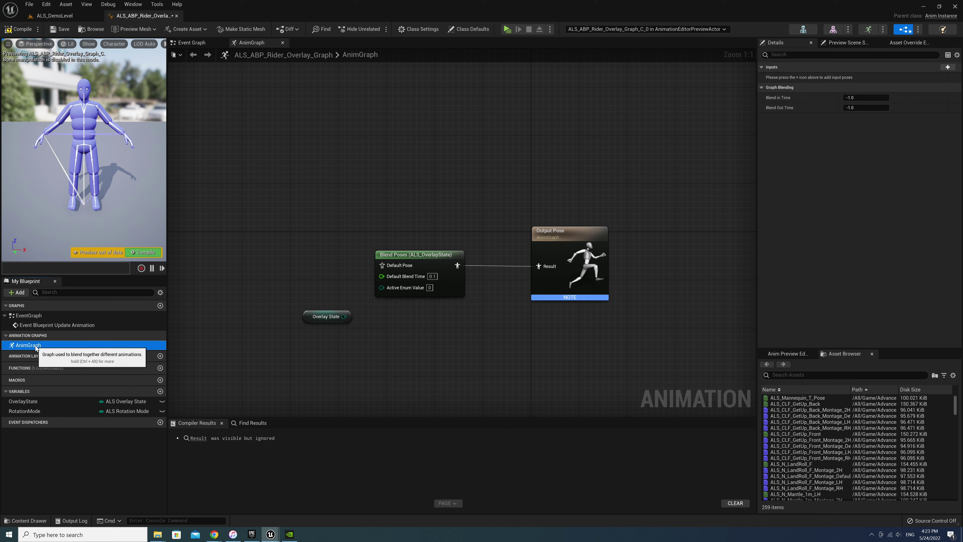
# Add two Input Pose nodes to the AnimGraph and position them.
pyautogui.click(948, 67)
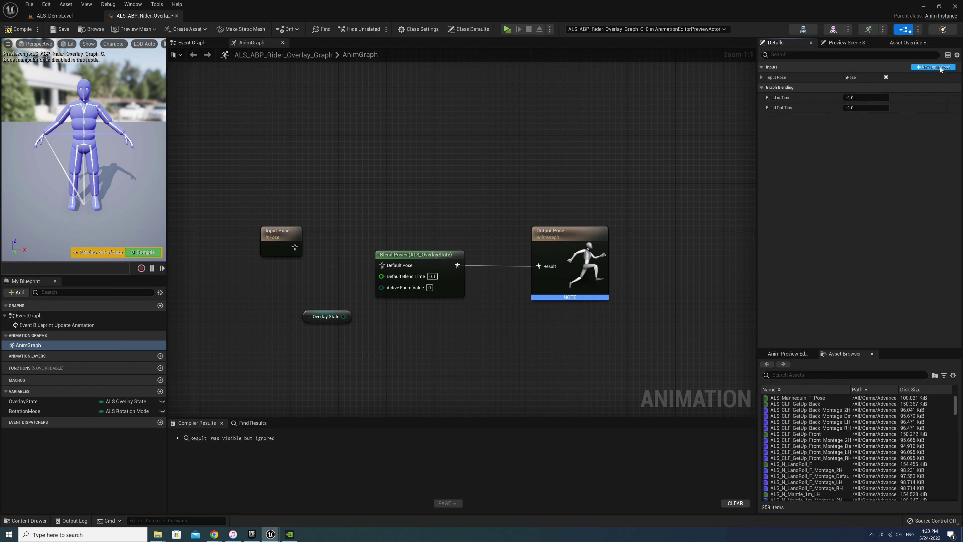
pyautogui.click(948, 67)
pyautogui.moveTo(259, 217)
pyautogui.mouseDown()
pyautogui.moveTo(304, 269)
pyautogui.moveTo(311, 165)
pyautogui.mouseUp()
pyautogui.moveTo(332, 132); pyautogui.dragTo(357, 212, button='right')
# Rename the two Input Poses ALS_Pose and Rider_Pose.
pyautogui.click(357, 212)
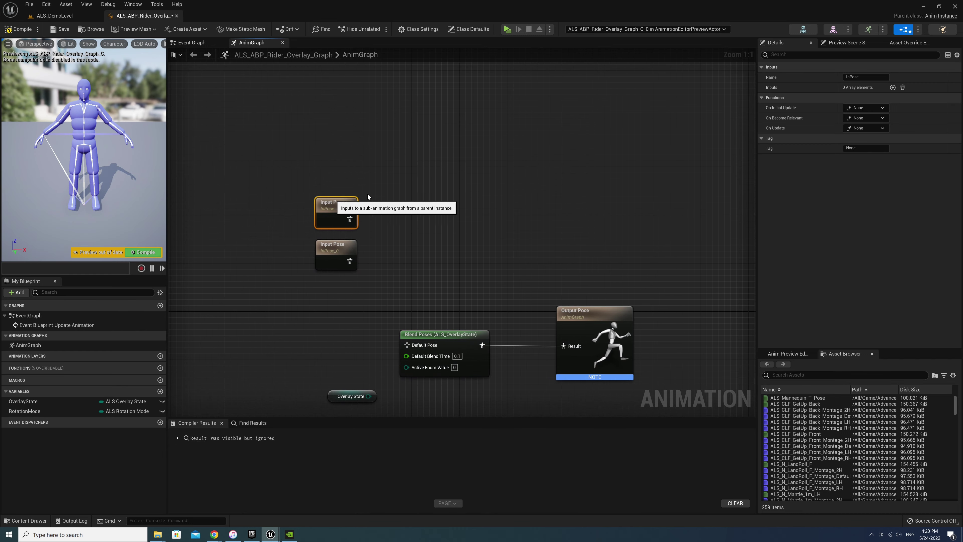
pyautogui.press('F2')
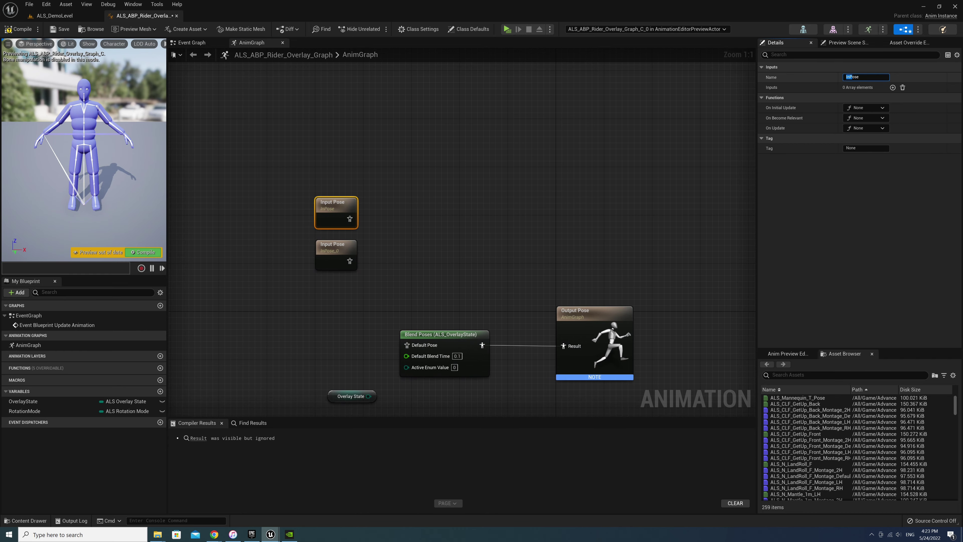
pyautogui.press('BackSpace')
pyautogui.press('BackSpace')
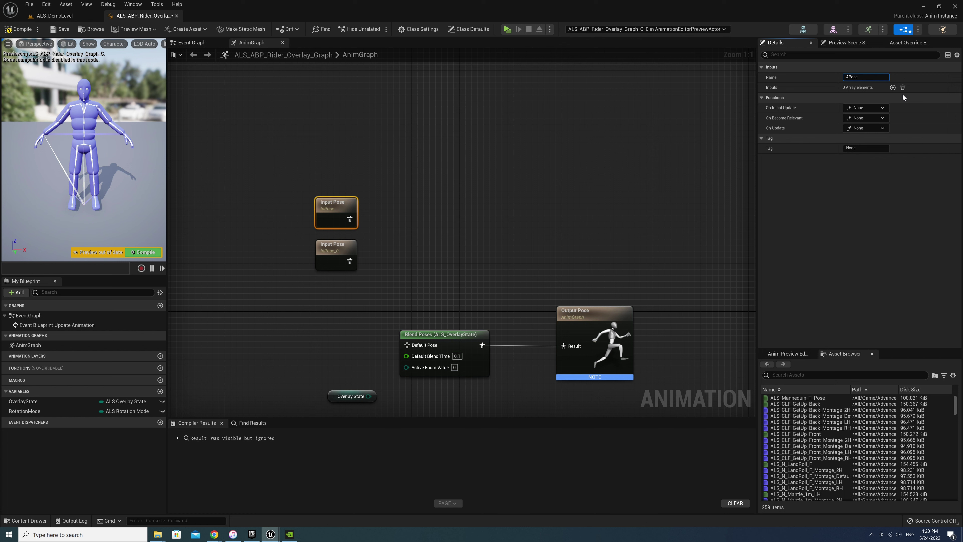
pyautogui.write('ALS_')
pyautogui.press('Return')
pyautogui.click(350, 250)
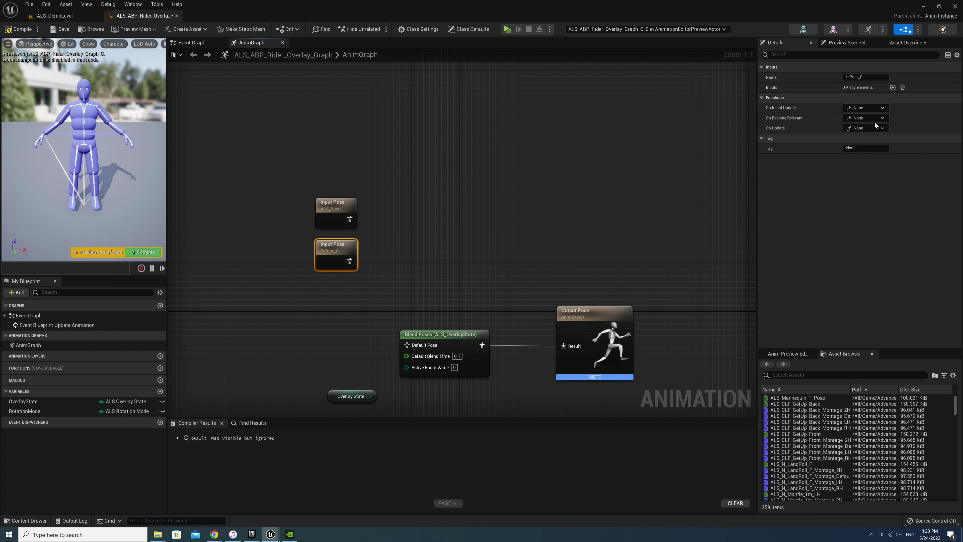
pyautogui.click(865, 78)
pyautogui.write('Rider_')
pyautogui.moveTo(314, 161)
pyautogui.mouseDown()
pyautogui.moveTo(345, 253)
pyautogui.moveTo(355, 234)
pyautogui.moveTo(405, 211)
pyautogui.mouseUp()
# Save the ALS_Pose input into a new cached pose named ALS_Pose.
pyautogui.write('save')
pyautogui.press('Return')
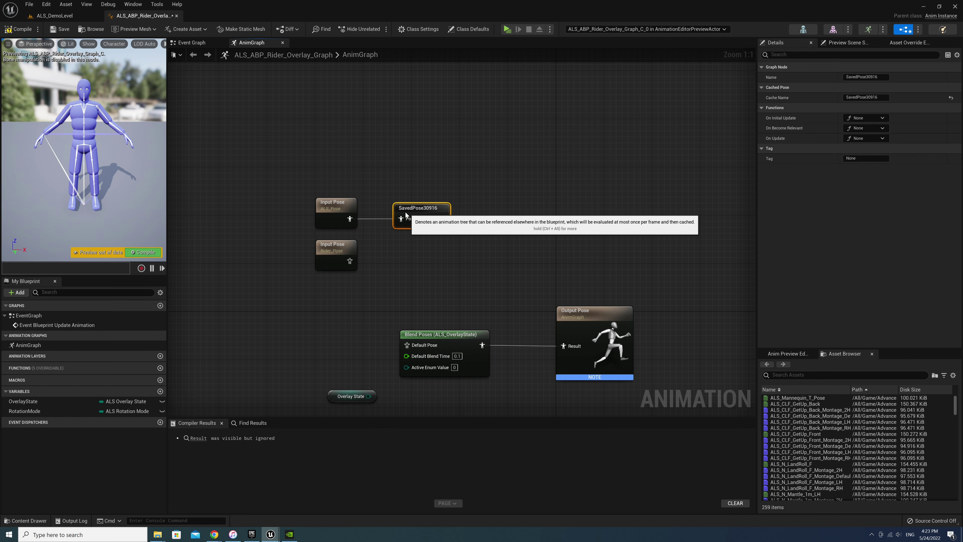
pyautogui.press('F2')
pyautogui.write('ALS')
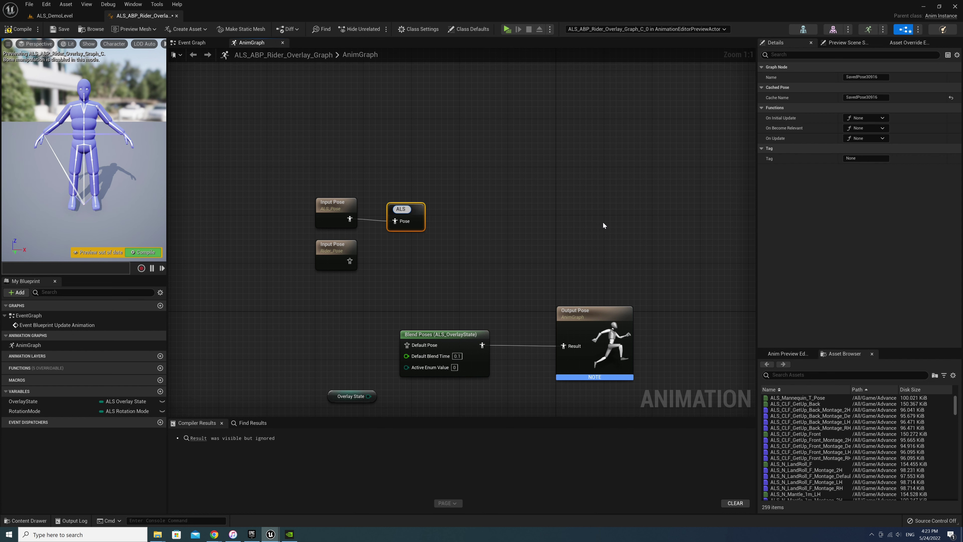
pyautogui.write('_Pose')
pyautogui.press('Return')
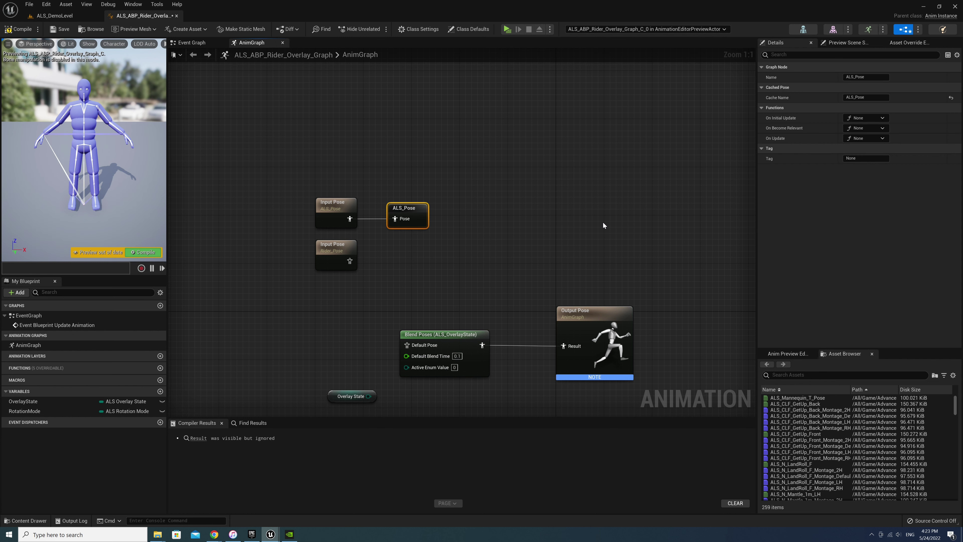
# Cache the Rider_Pose input as Rider_Pose and move the four pose nodes above Blend Poses.
pyautogui.moveTo(354, 261); pyautogui.dragTo(383, 259)
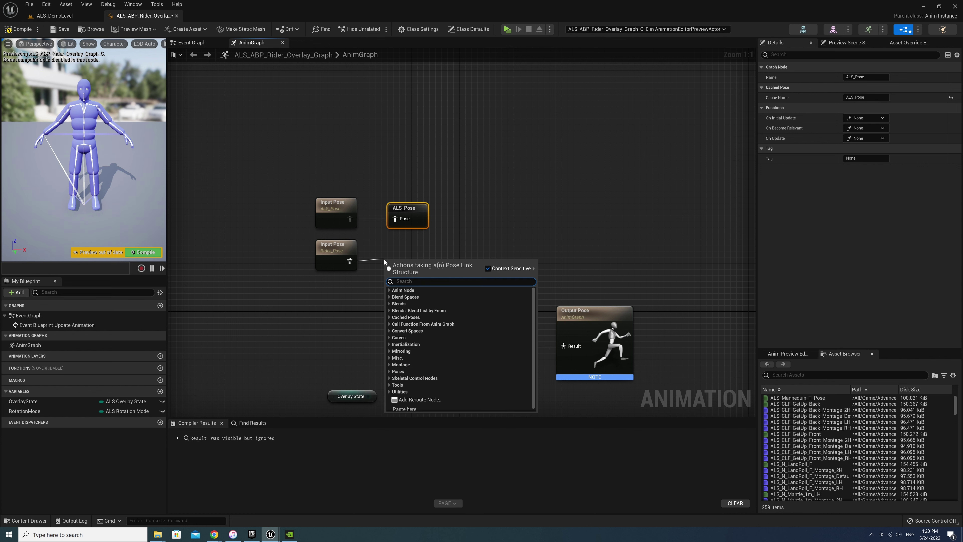
pyautogui.write('new')
pyautogui.press('Return')
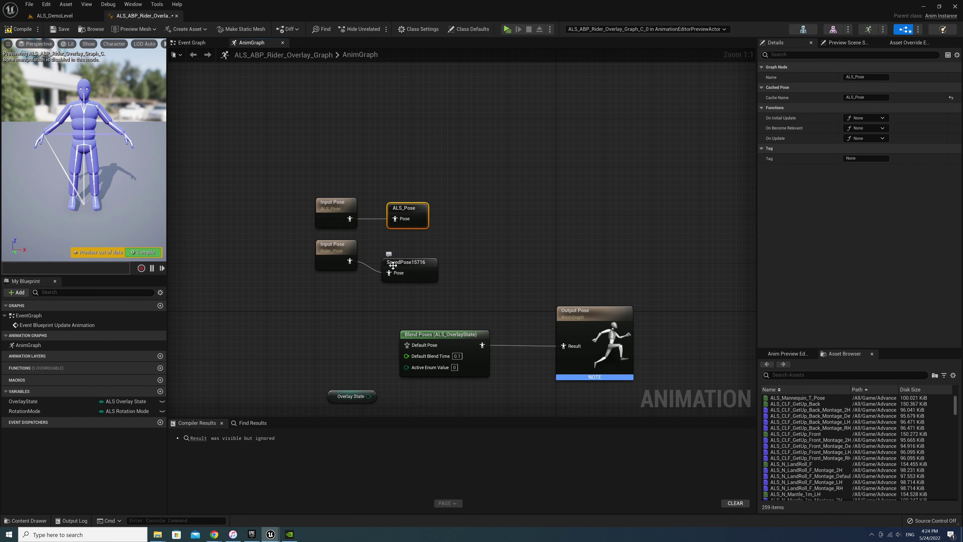
pyautogui.write('Rider')
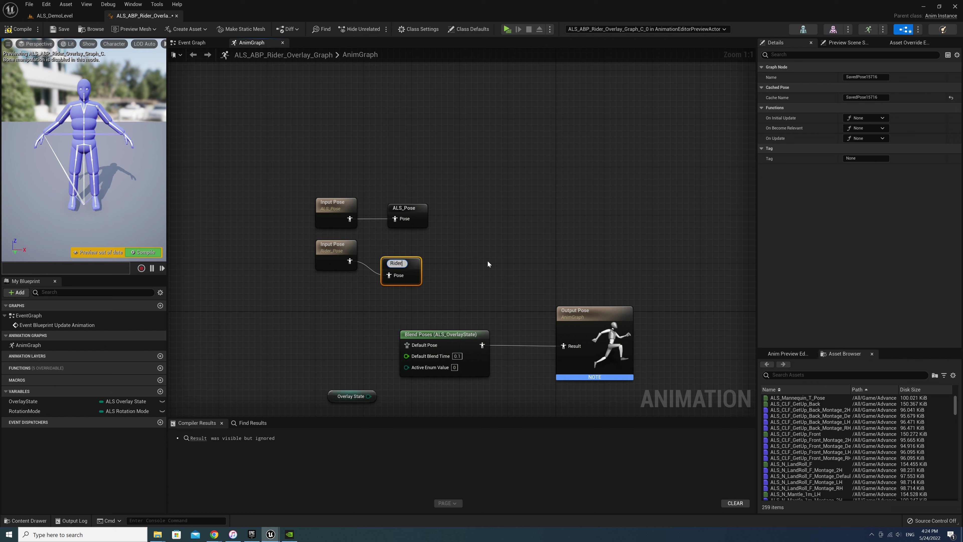
pyautogui.write('_Pose')
pyautogui.press('Return')
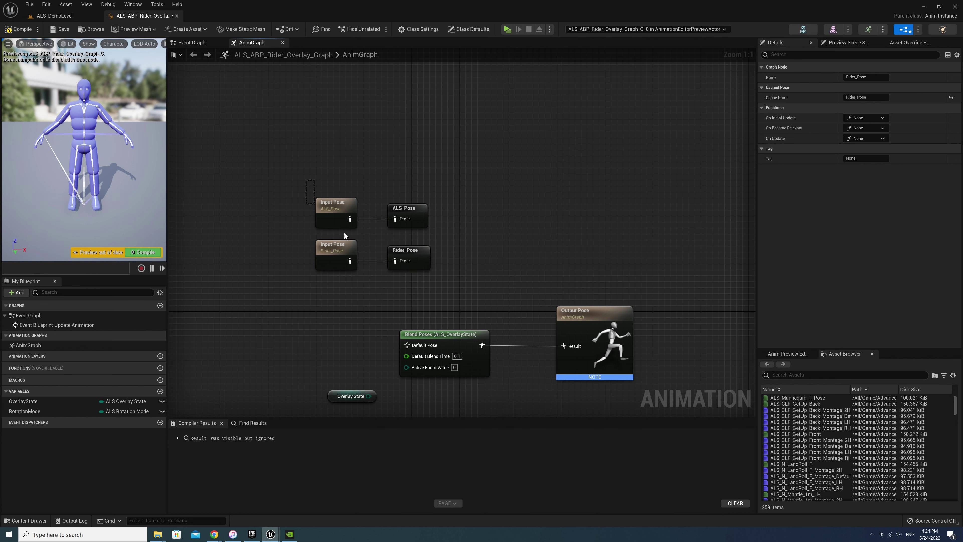
pyautogui.moveTo(436, 288); pyautogui.dragTo(309, 187)
pyautogui.moveTo(407, 261); pyautogui.dragTo(553, 110)
pyautogui.click(511, 195)
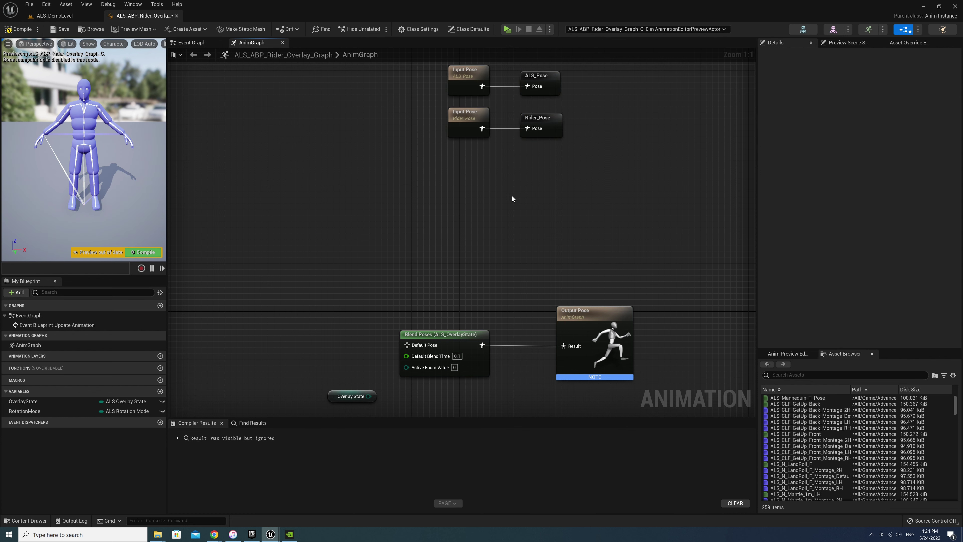
pyautogui.moveTo(388, 279); pyautogui.dragTo(445, 243, button='right')
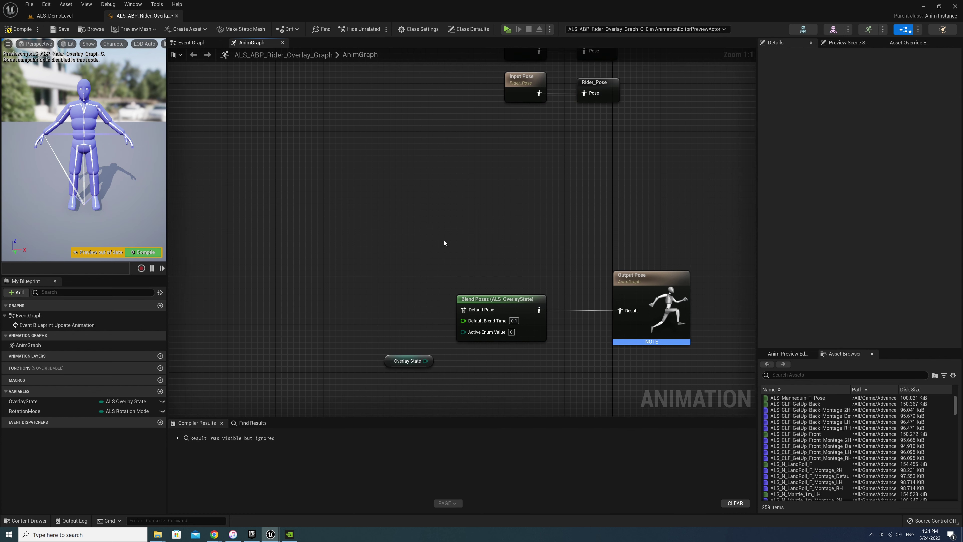
# Add Use cached pose nodes for Rider_Pose and ALS_Pose, stacking ALS_Pose below Rider_Pose.
pyautogui.rightClick(293, 199)
pyautogui.write('rider')
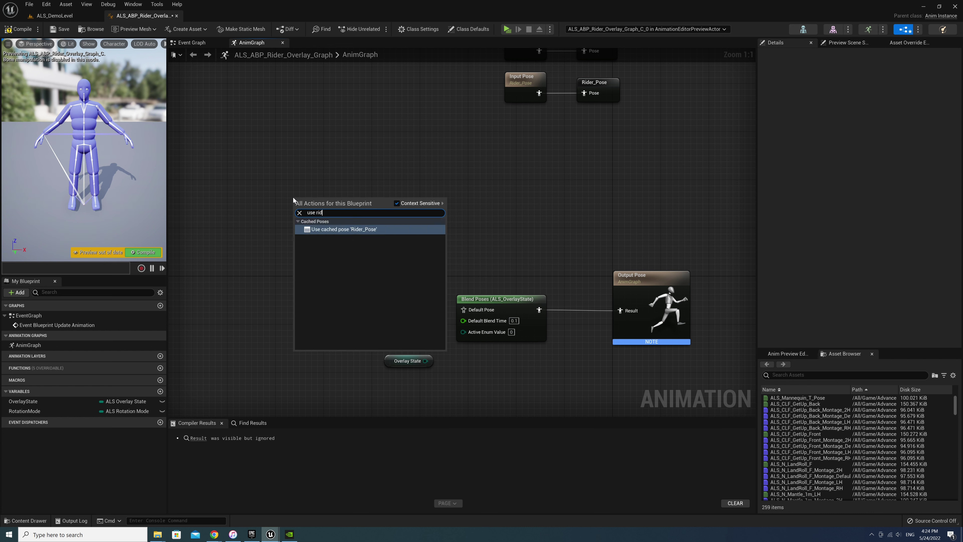
pyautogui.press('Return')
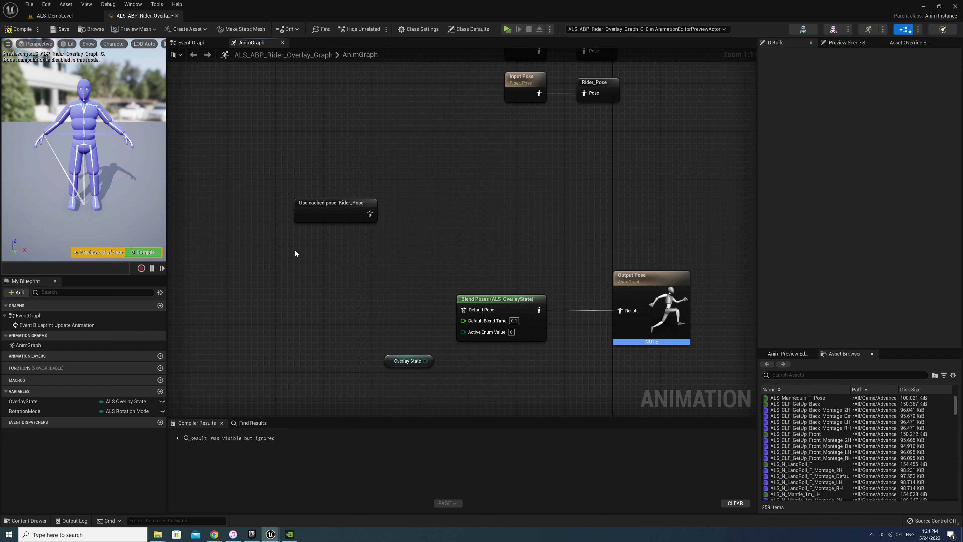
pyautogui.rightClick(296, 251)
pyautogui.write('use als')
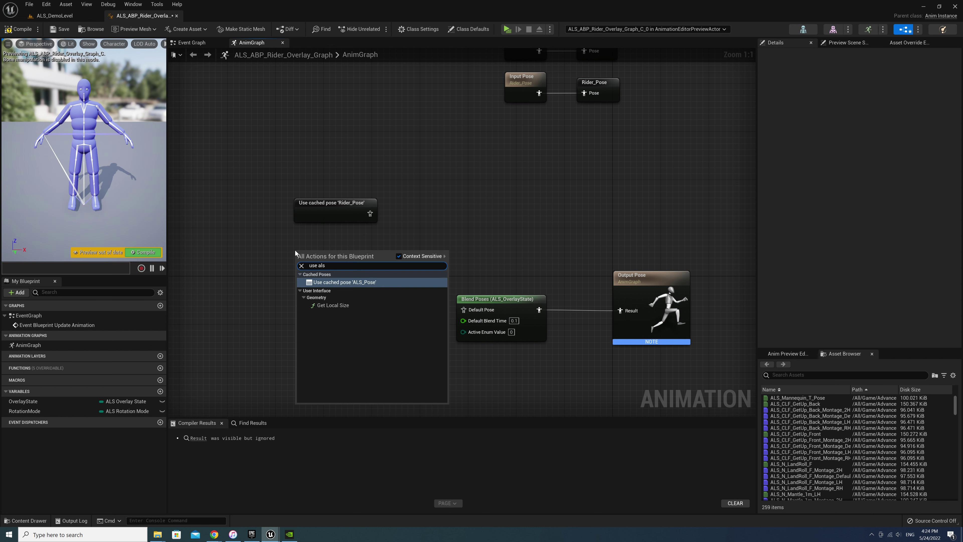
pyautogui.press('Return')
pyautogui.moveTo(343, 273); pyautogui.dragTo(337, 260)
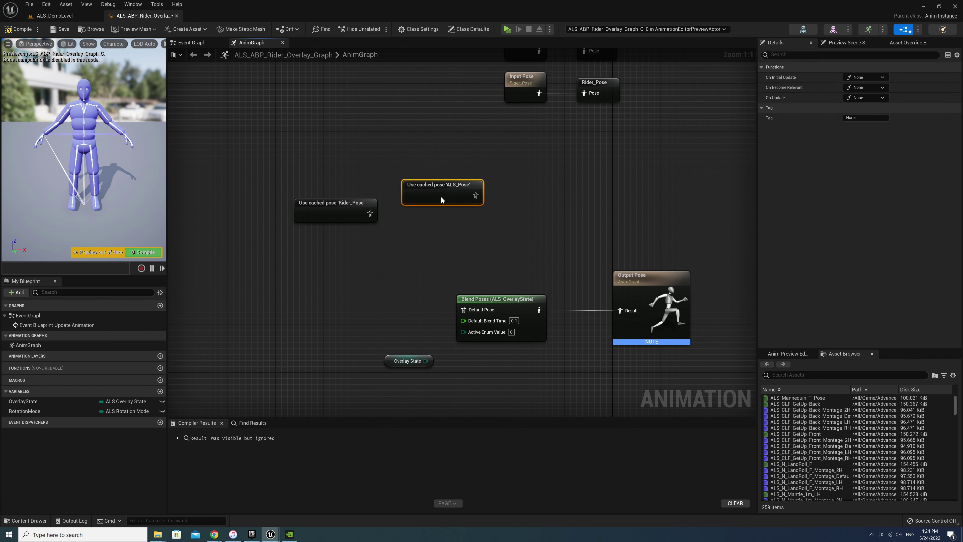
pyautogui.moveTo(329, 206); pyautogui.dragTo(316, 188)
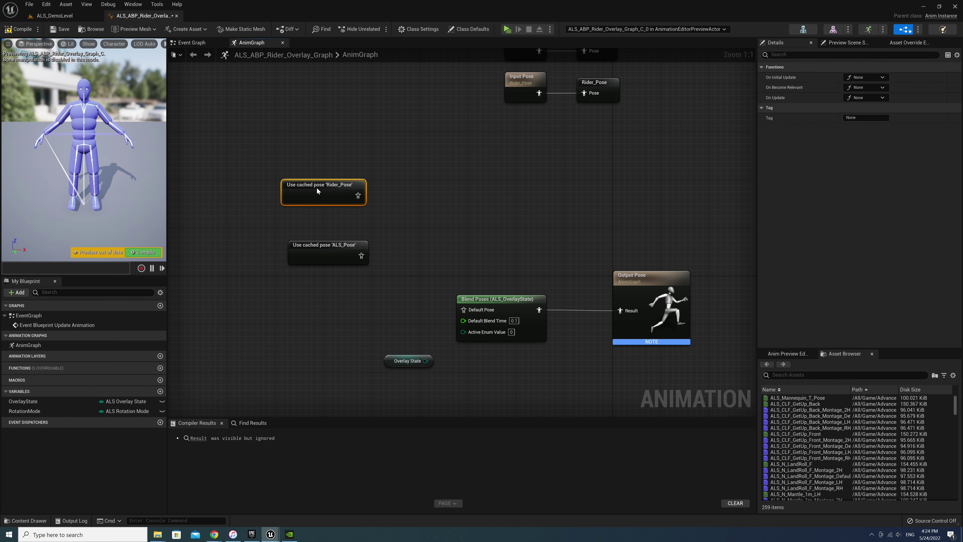
pyautogui.moveTo(320, 255); pyautogui.dragTo(315, 242)
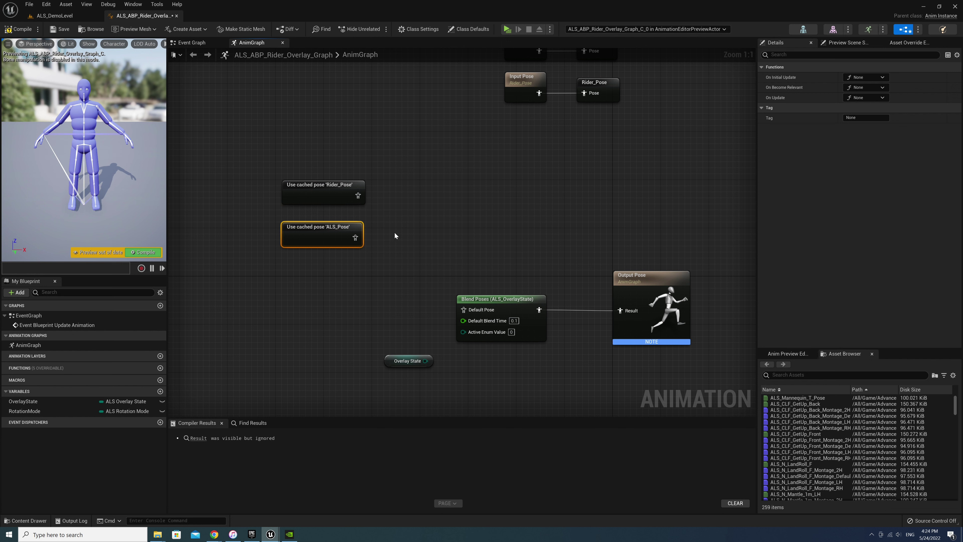
pyautogui.click(391, 268)
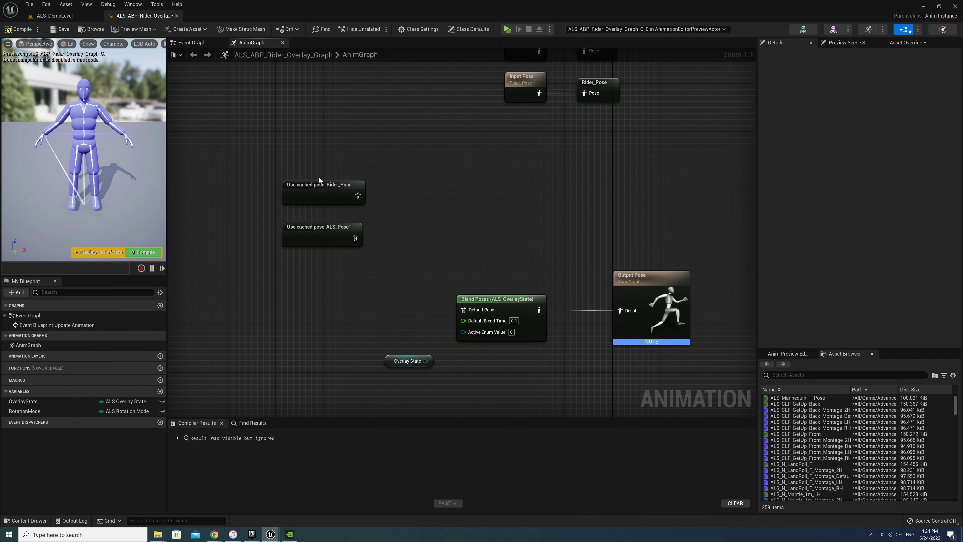
# Wire a Rider_Pose copy into Default Pose and Overlay State into Active Enum Value, then add a Rifle pose.
pyautogui.click(337, 201)
pyautogui.hotkey('ctrl', 'd')
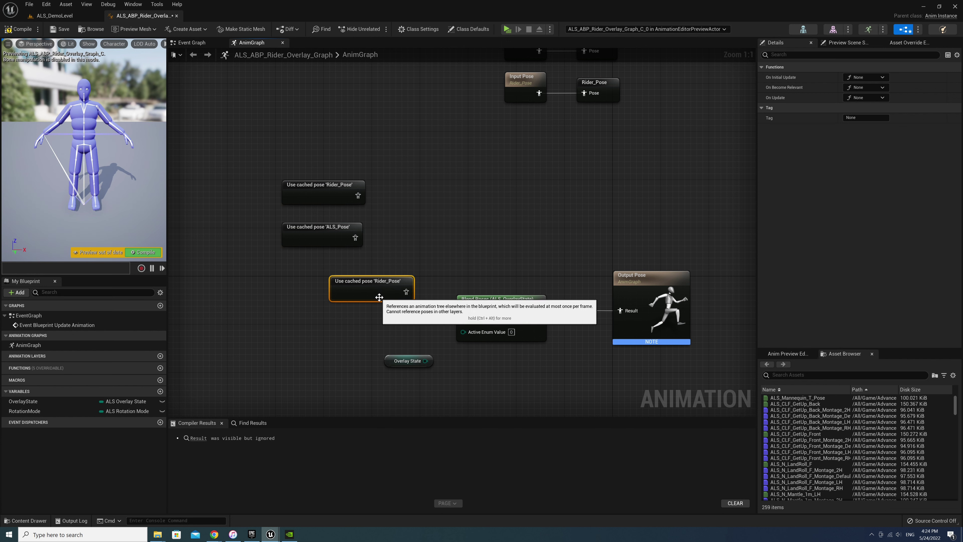
pyautogui.moveTo(406, 292); pyautogui.dragTo(472, 312)
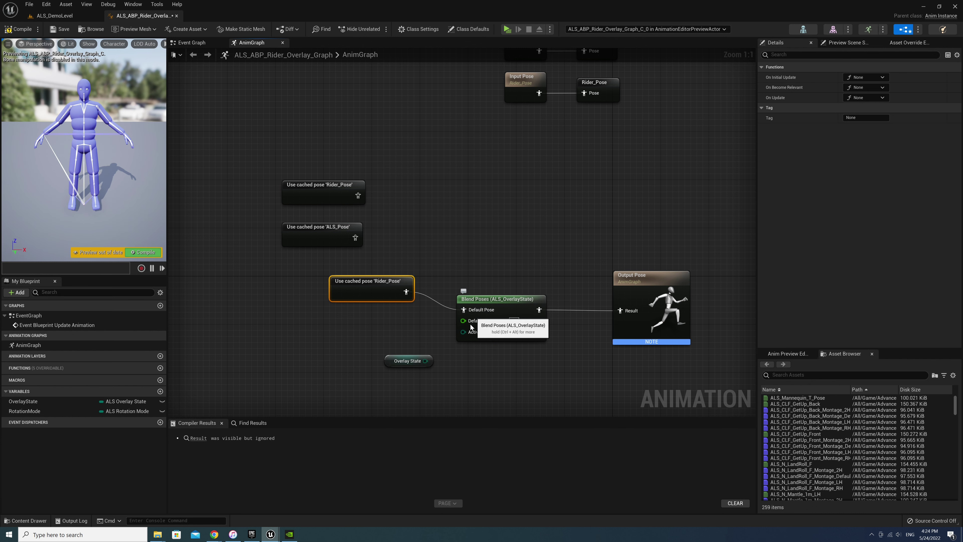
pyautogui.moveTo(426, 361); pyautogui.dragTo(463, 332)
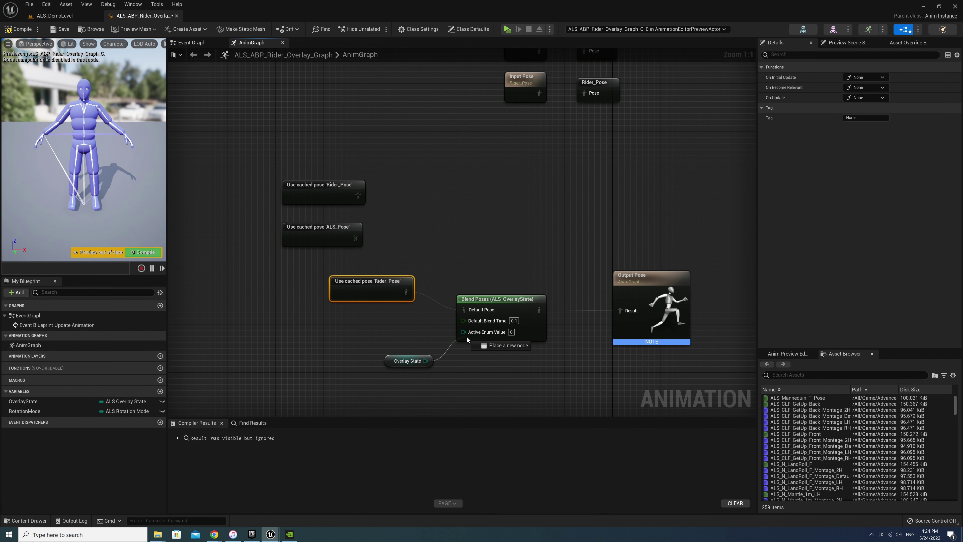
pyautogui.rightClick(481, 311)
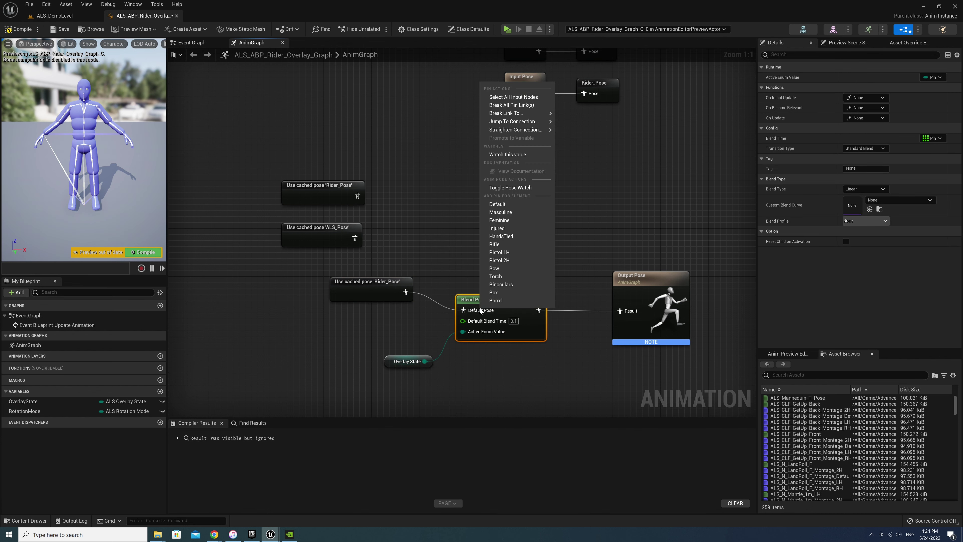
pyautogui.click(502, 245)
pyautogui.moveTo(398, 282); pyautogui.dragTo(409, 281)
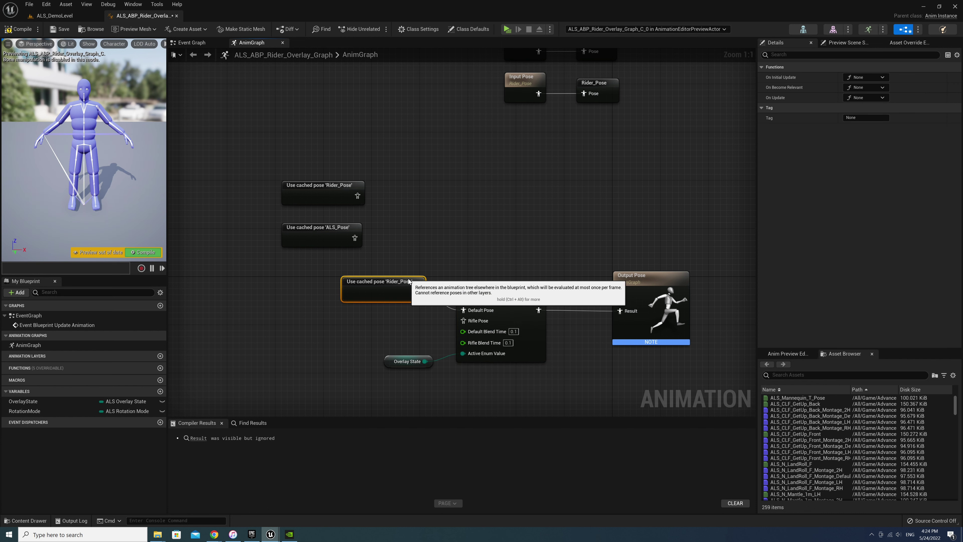
pyautogui.click(401, 227)
# Add a Layered blend per bone node fed by Rider_Pose (Base Pose) and ALS_Pose (Blend Poses 0).
pyautogui.rightClick(387, 217)
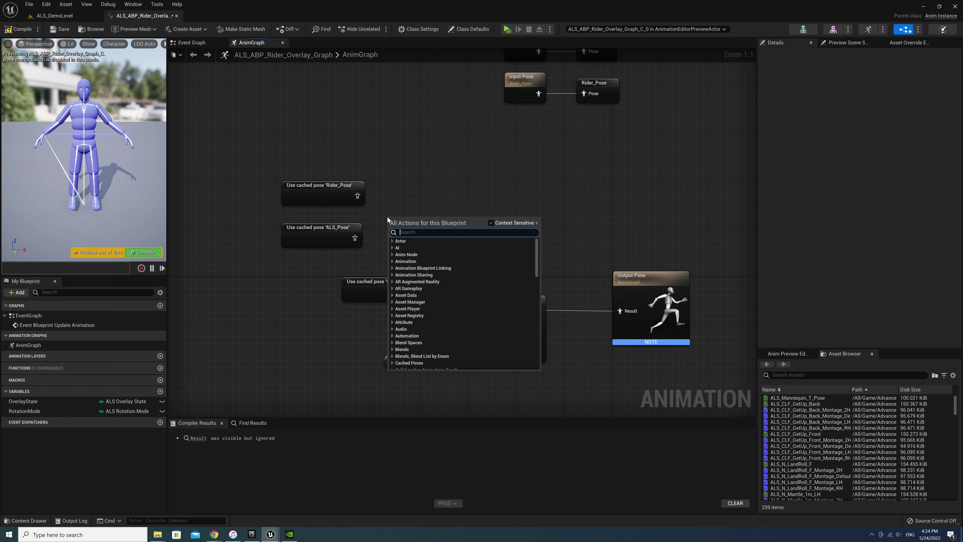
pyautogui.write('per')
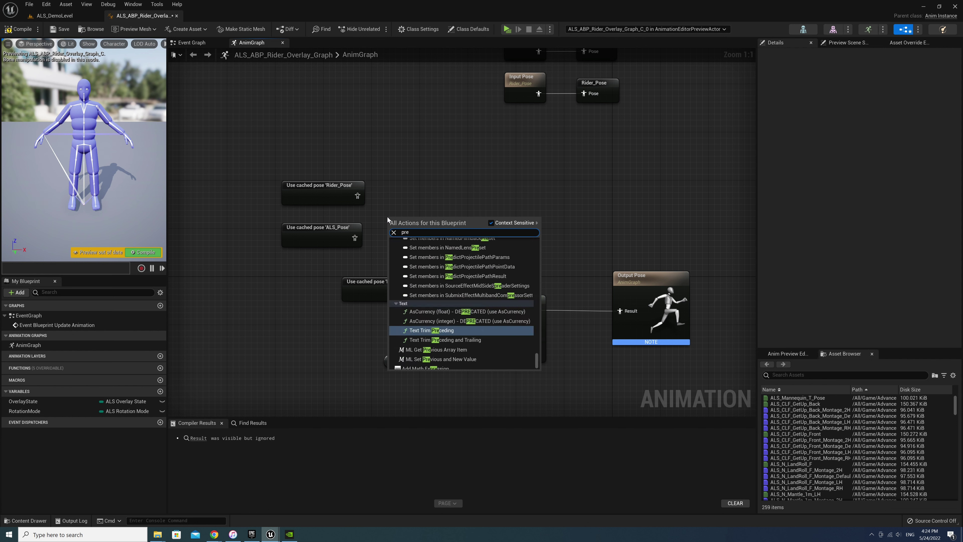
pyautogui.write(' bon')
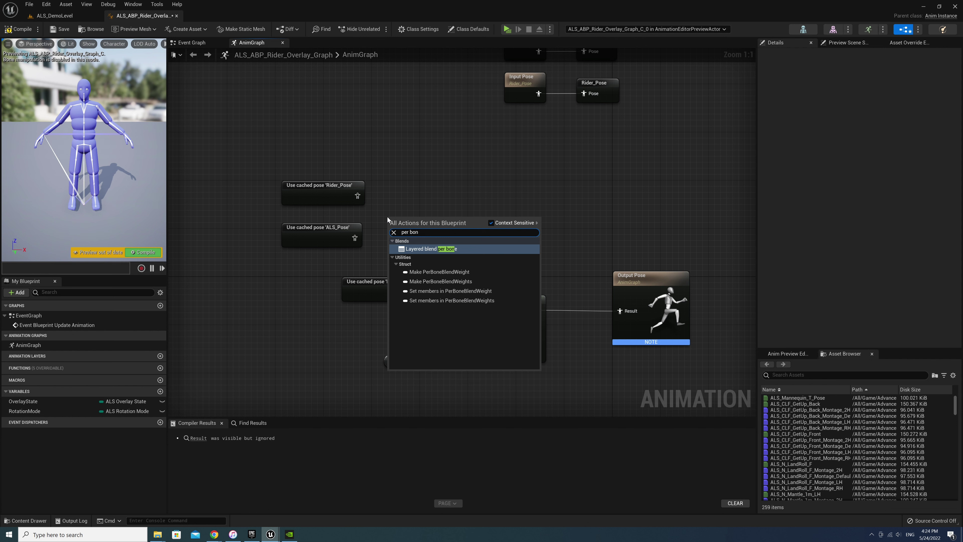
pyautogui.click(421, 248)
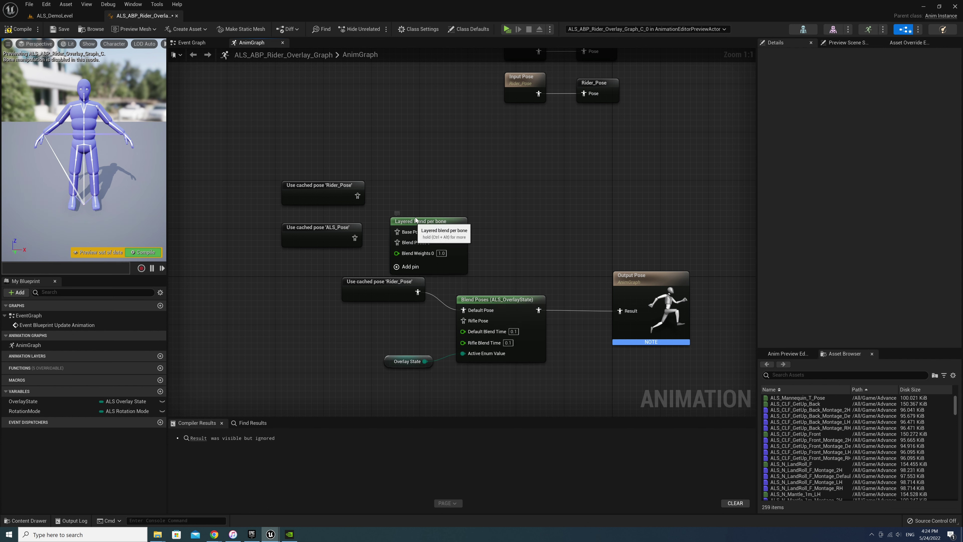
pyautogui.moveTo(416, 219); pyautogui.dragTo(418, 196)
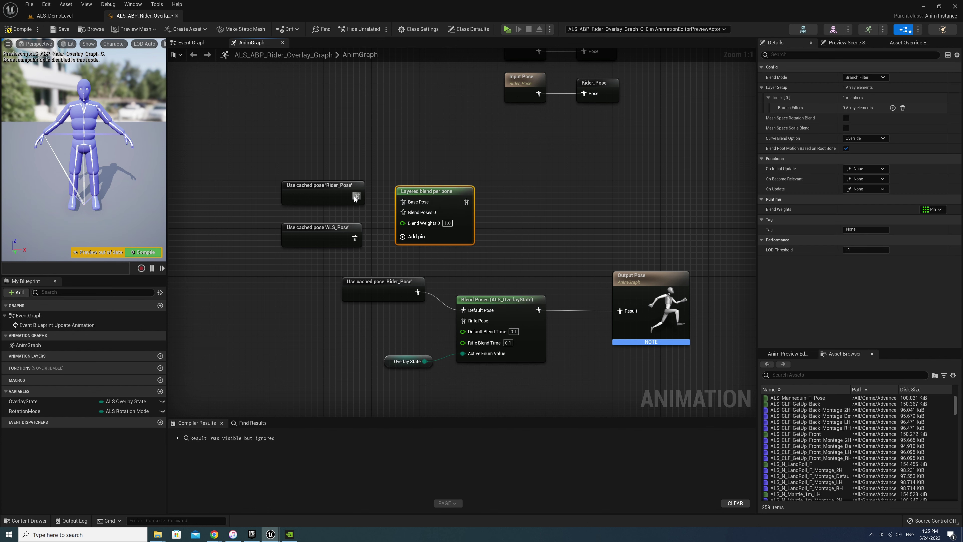
pyautogui.moveTo(356, 196); pyautogui.dragTo(404, 201)
pyautogui.moveTo(355, 238); pyautogui.dragTo(413, 214)
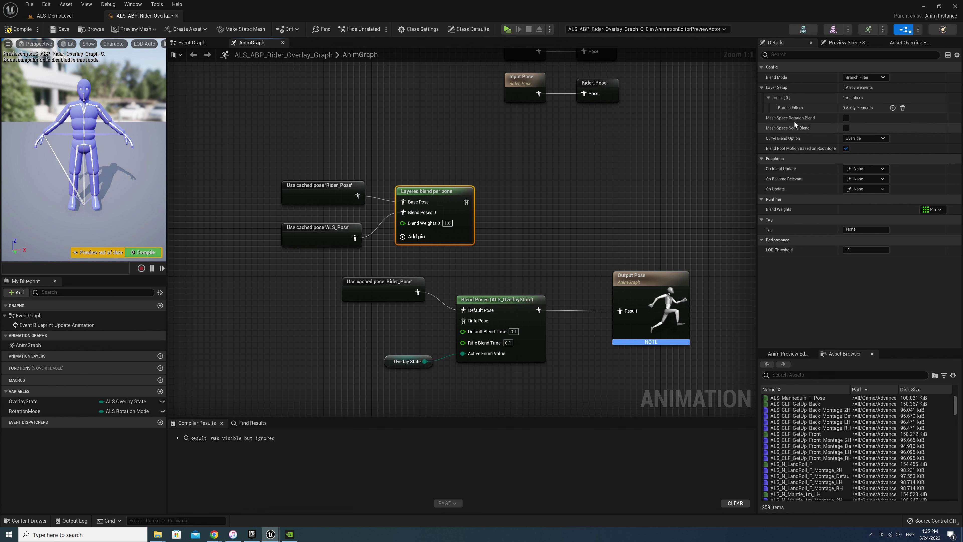
# Add a first branch filter on bone spine_03 with blend depth 1.
pyautogui.click(762, 87)
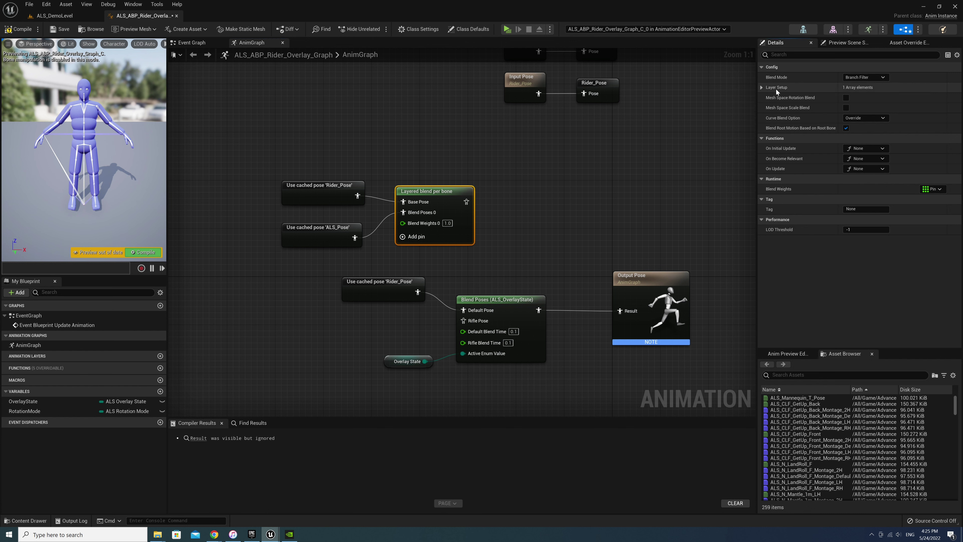
pyautogui.click(762, 87)
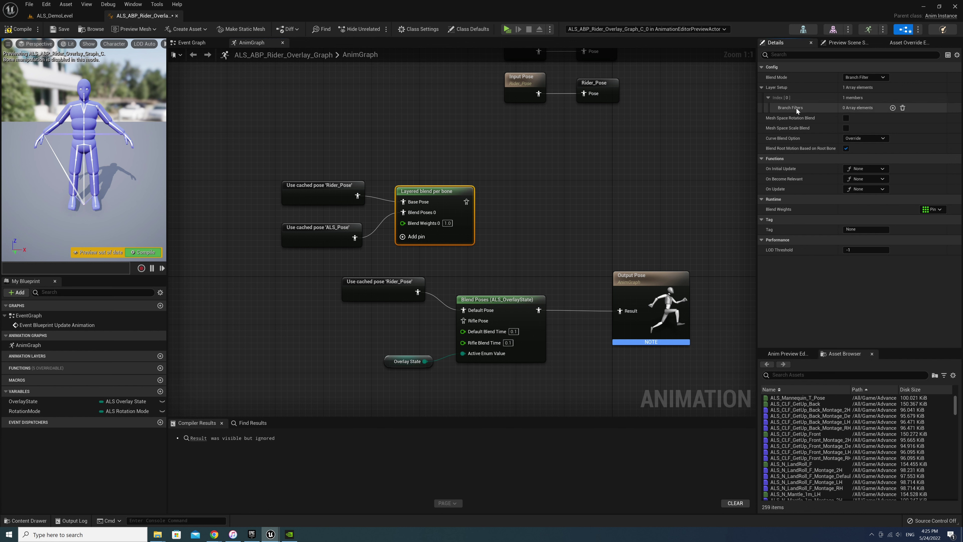
pyautogui.click(893, 108)
pyautogui.click(780, 118)
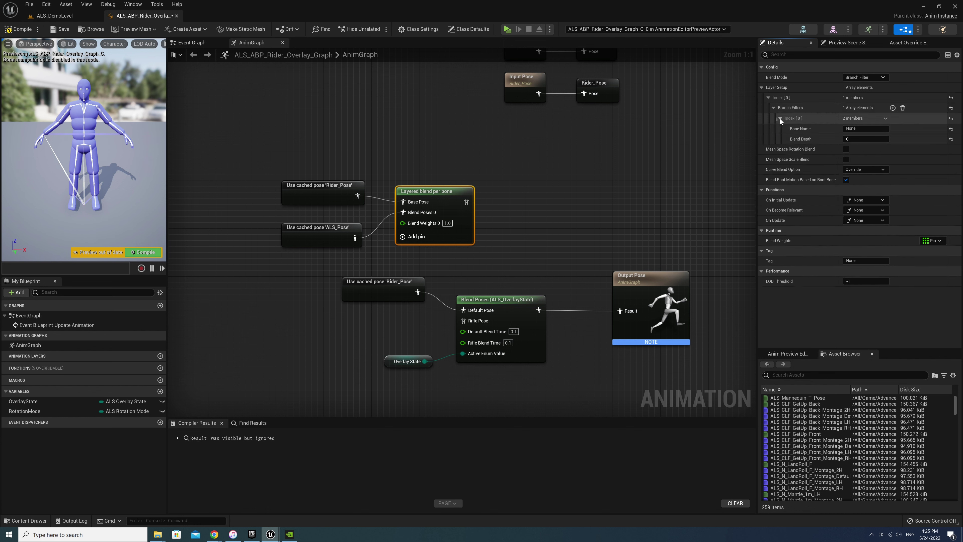
pyautogui.click(84, 119)
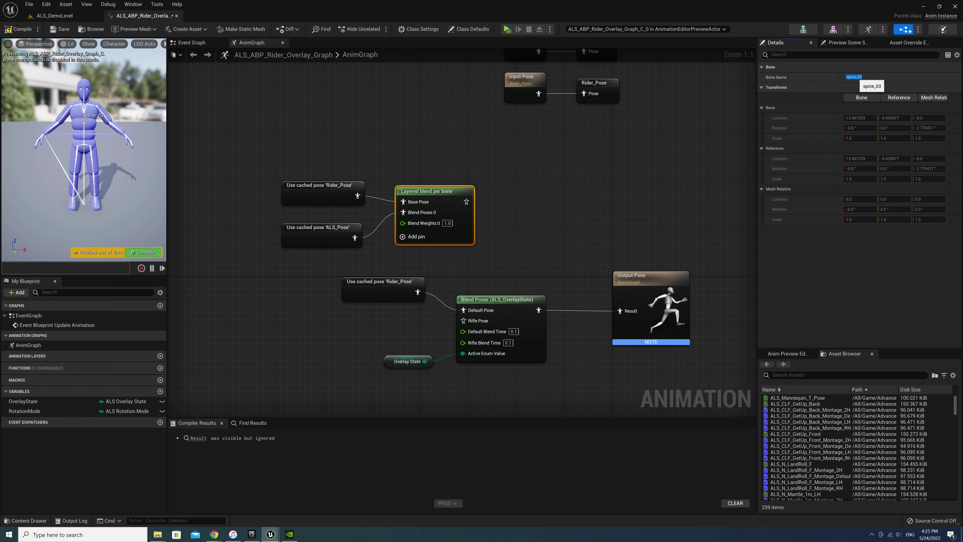
pyautogui.click(445, 193)
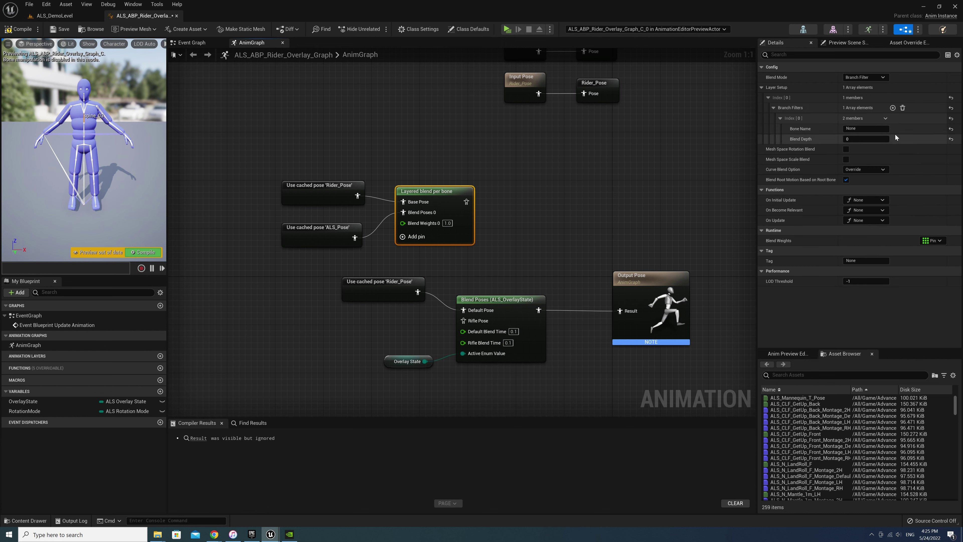
pyautogui.click(866, 129)
pyautogui.write('spine_03')
pyautogui.click(861, 139)
pyautogui.write('1')
pyautogui.press('Return')
# Add a second branch filter on bone neck_01 with blend depth -1.
pyautogui.click(893, 108)
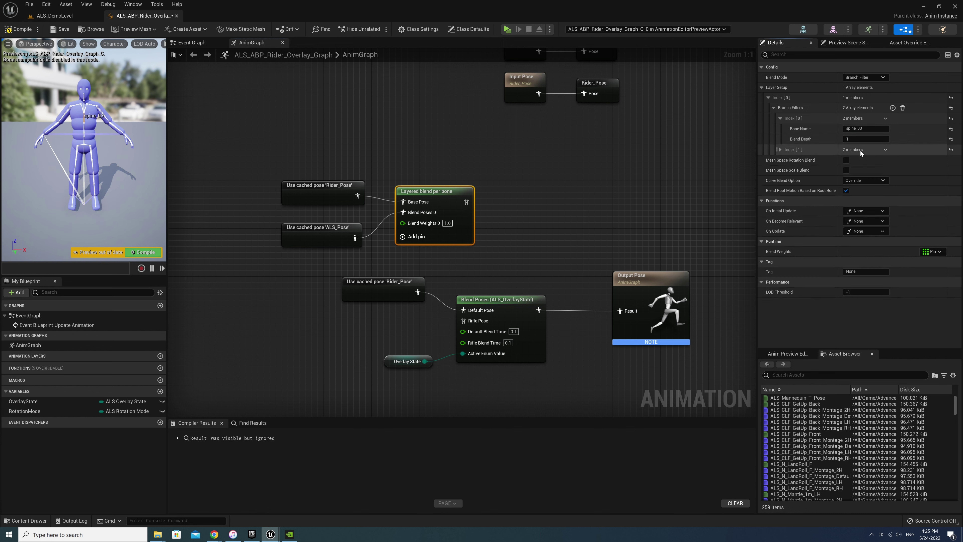
pyautogui.click(780, 150)
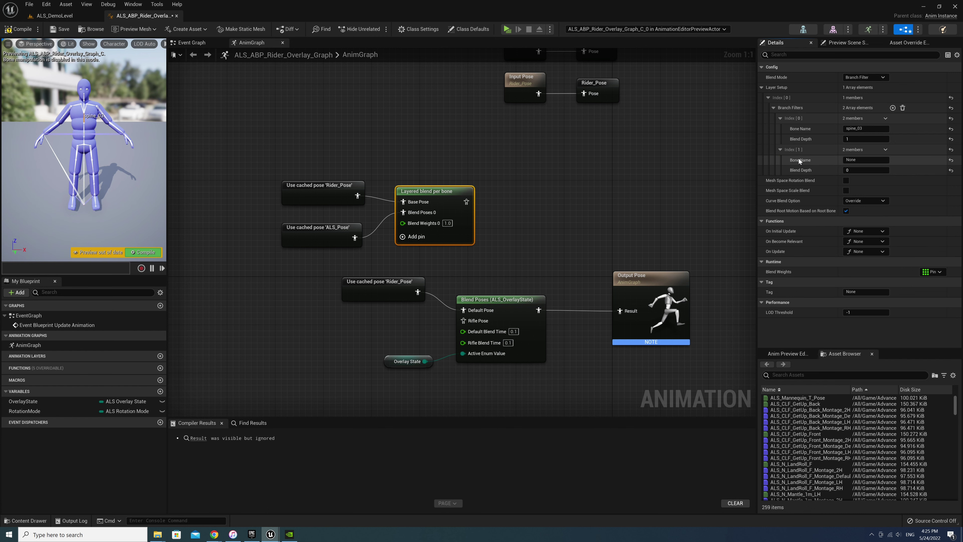
pyautogui.click(84, 102)
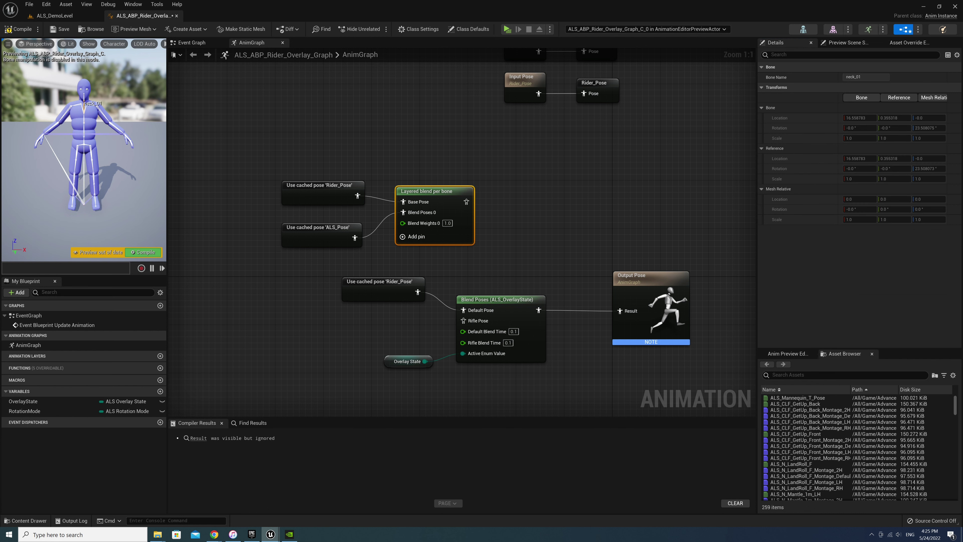
pyautogui.click(855, 77)
pyautogui.click(444, 196)
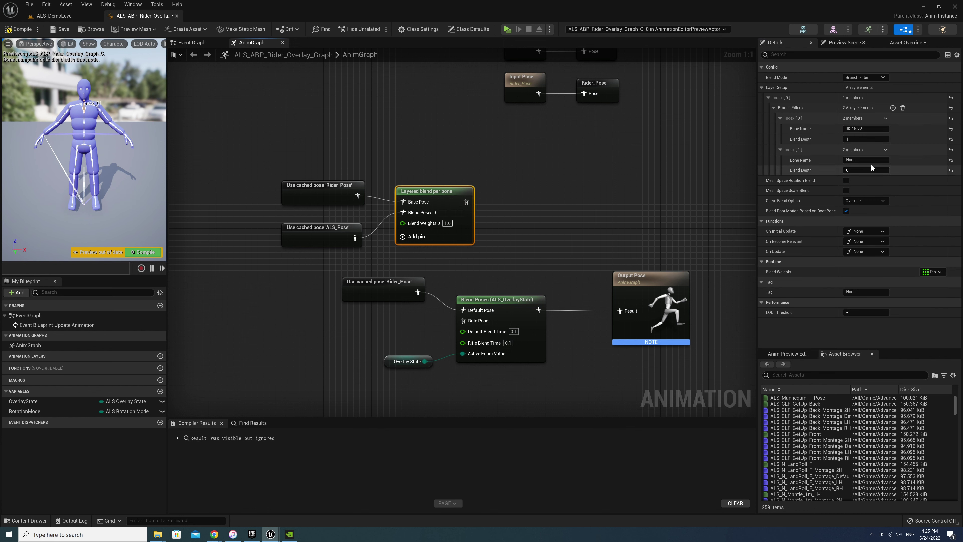
pyautogui.click(865, 160)
pyautogui.write('neck_01')
pyautogui.press('Tab')
pyautogui.press('Return')
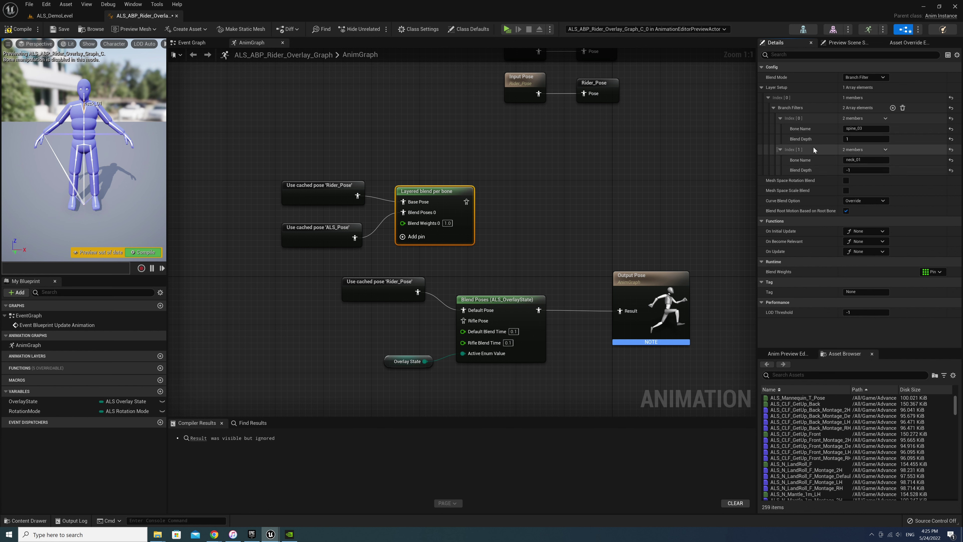
# Save the layered blend output as a new cached pose named Rifle_Pose.
pyautogui.moveTo(465, 201); pyautogui.dragTo(499, 199)
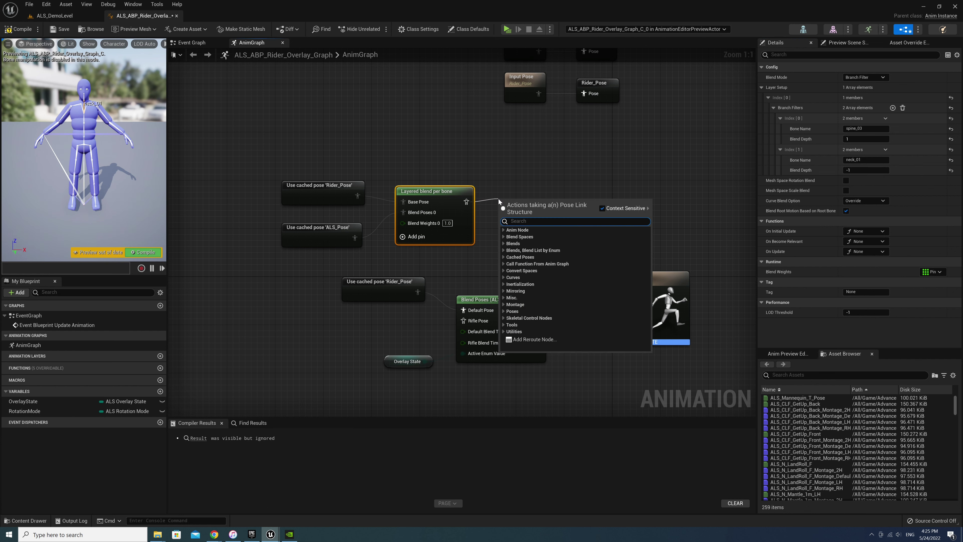
pyautogui.write('new')
pyautogui.press('Return')
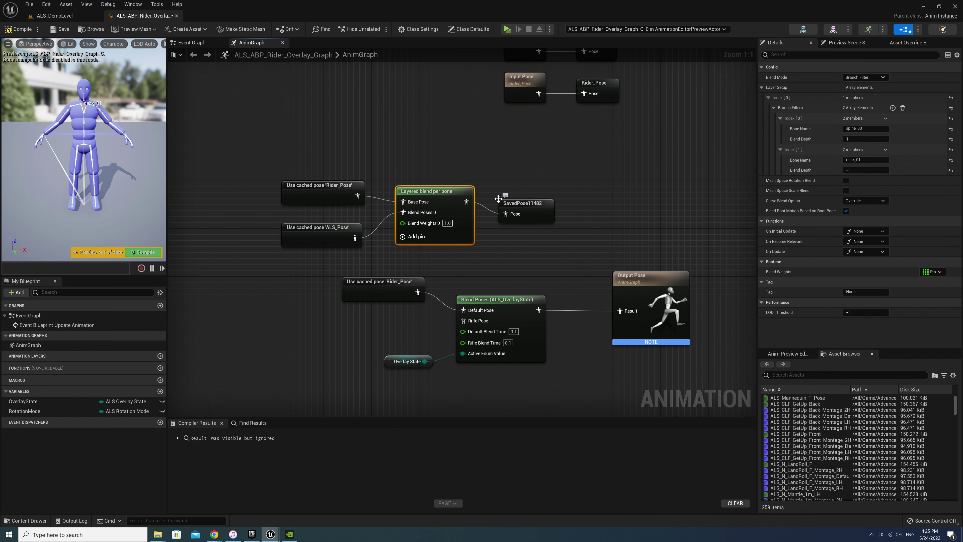
pyautogui.click(866, 77)
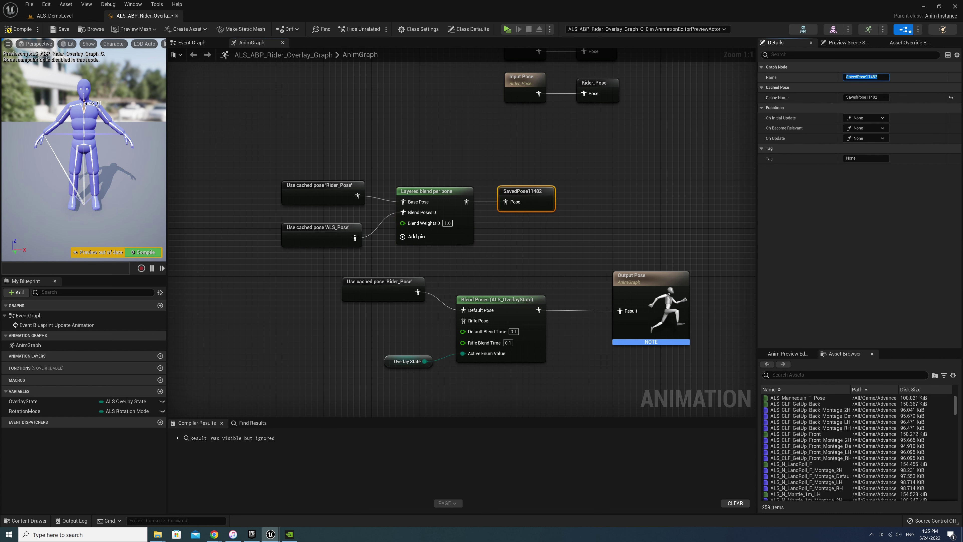
pyautogui.write('Rifle_Pose')
pyautogui.press('Return')
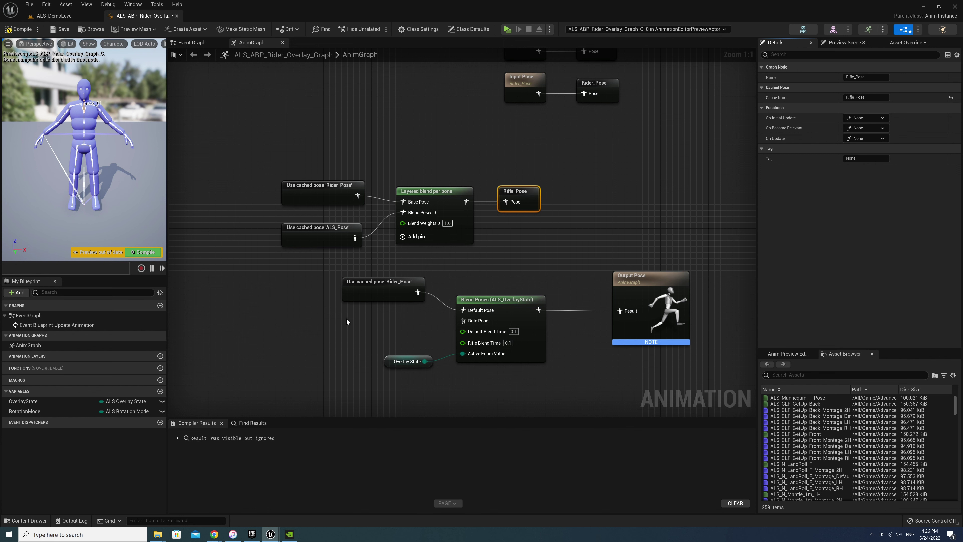
# Add a Use cached pose Rifle_Pose node and place it beside the Blend Poses node's Rifle Pose input.
pyautogui.rightClick(346, 321)
pyautogui.write('use')
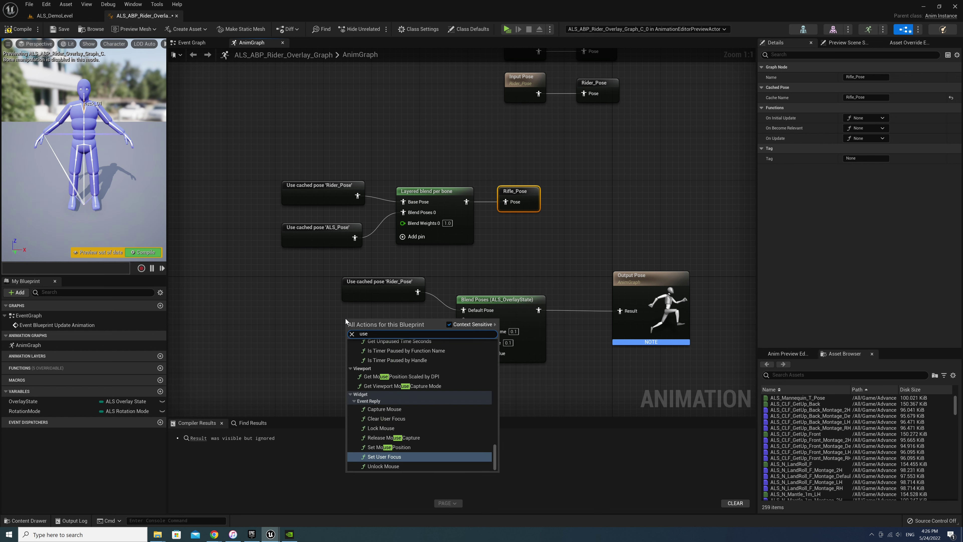
pyautogui.write(' rifle')
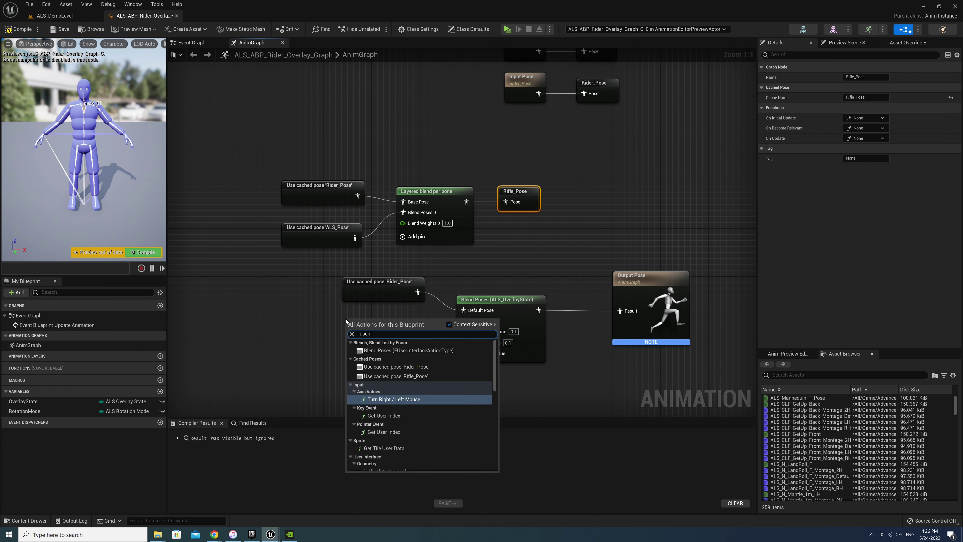
pyautogui.press('Return')
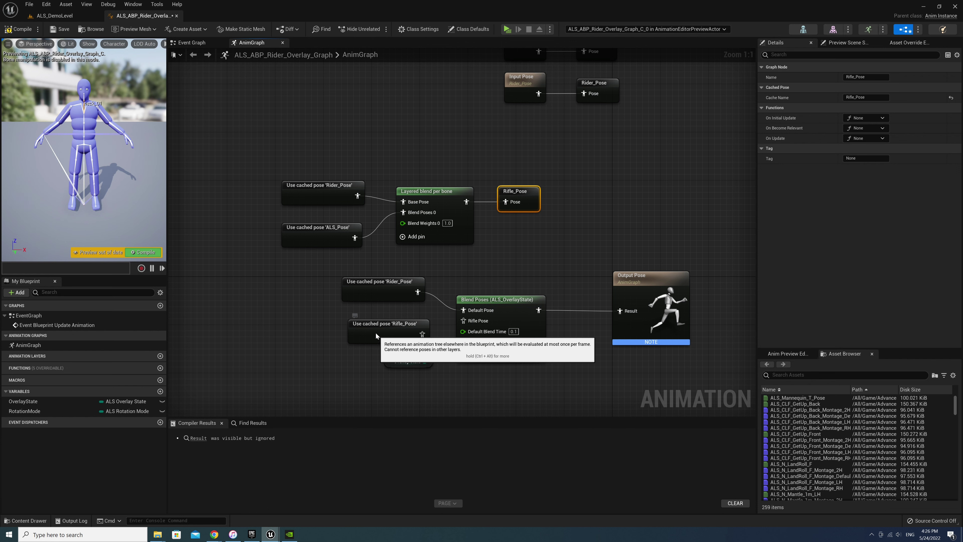
pyautogui.moveTo(375, 332)
pyautogui.mouseDown()
pyautogui.moveTo(371, 320)
pyautogui.moveTo(365, 331)
pyautogui.moveTo(463, 321)
pyautogui.mouseUp()
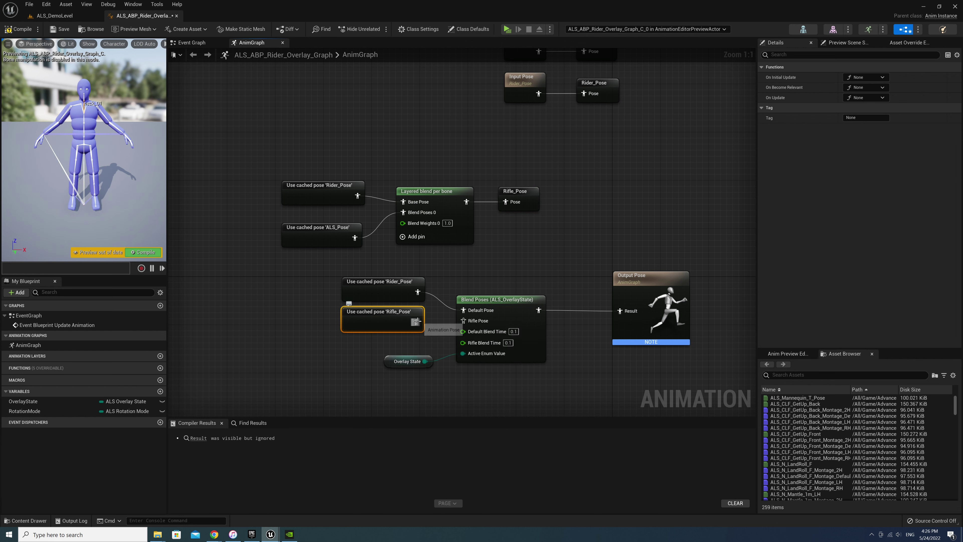
pyautogui.click(486, 293)
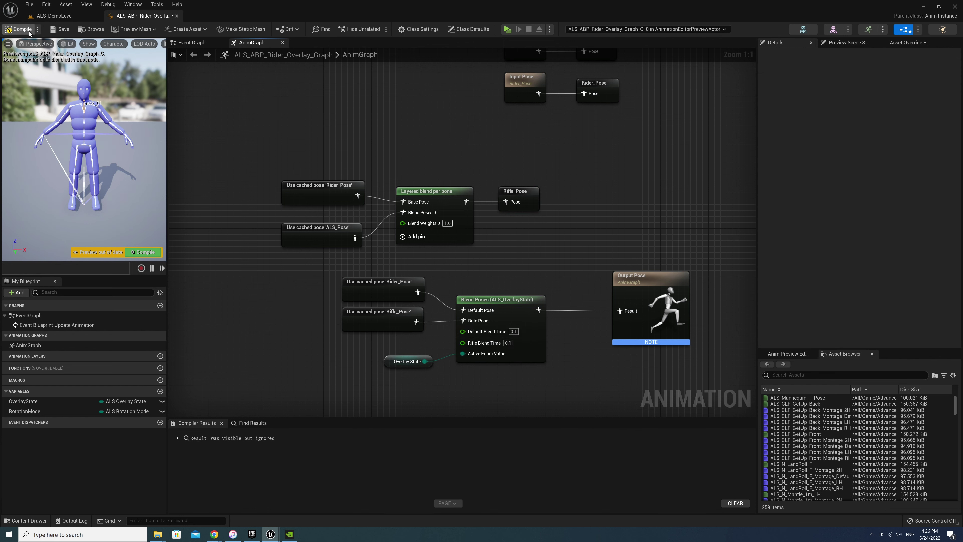
# Compile the rider overlay graph and return to the ALS_DemoLevel tab.
pyautogui.click(18, 29)
pyautogui.moveTo(376, 140); pyautogui.dragTo(560, 339)
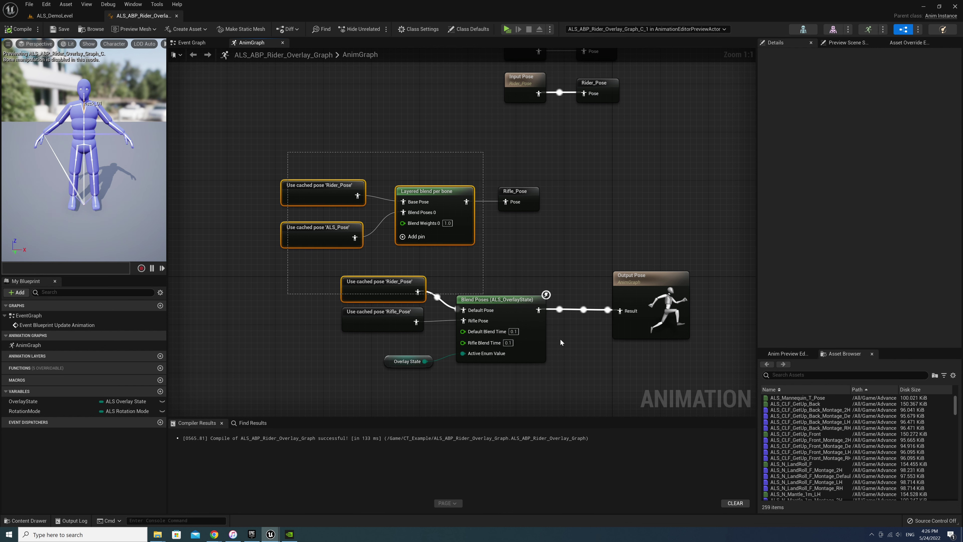
pyautogui.click(559, 339)
pyautogui.click(91, 16)
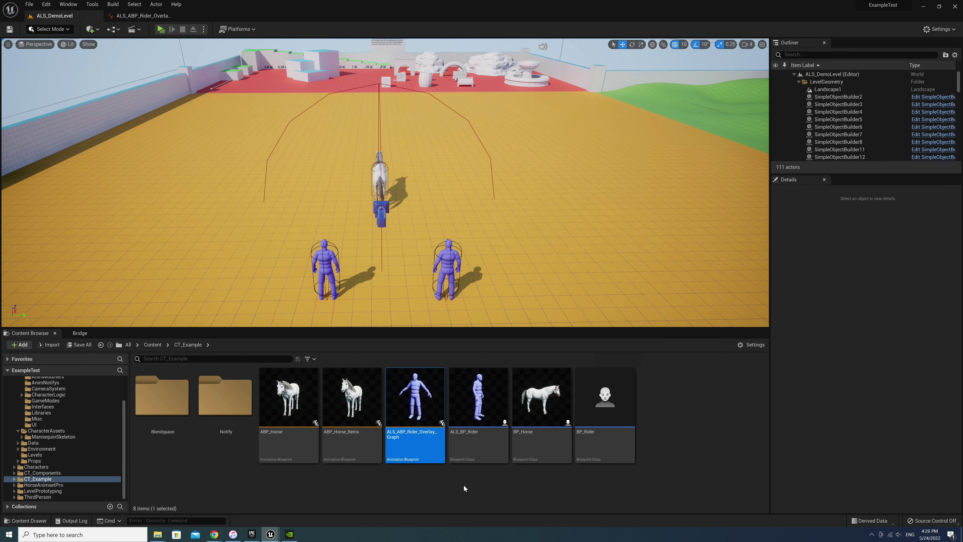
# Open ALS_AnimBP by browsing from the ALS_BP_Rider character's Anim Class in the Content Browser.
pyautogui.click(328, 264)
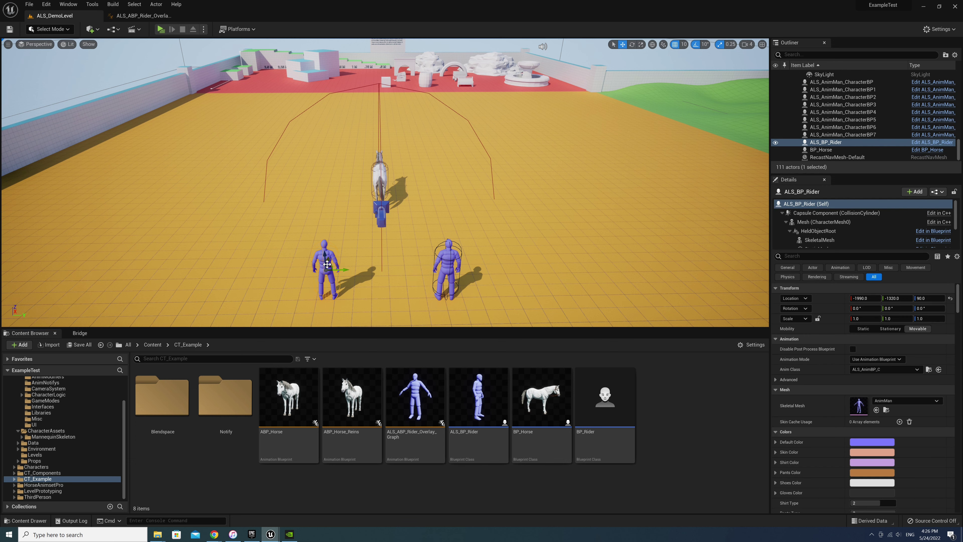
pyautogui.click(929, 370)
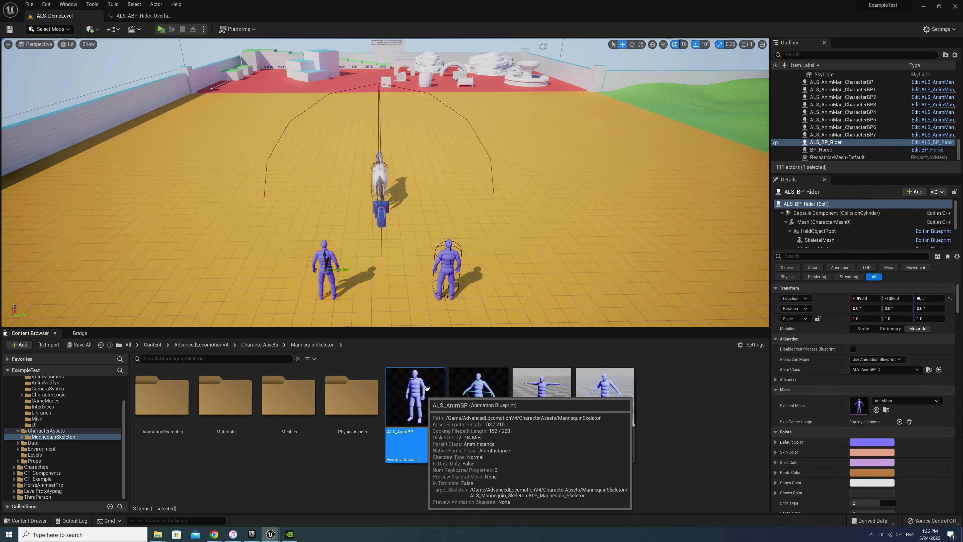
pyautogui.doubleClick(432, 395)
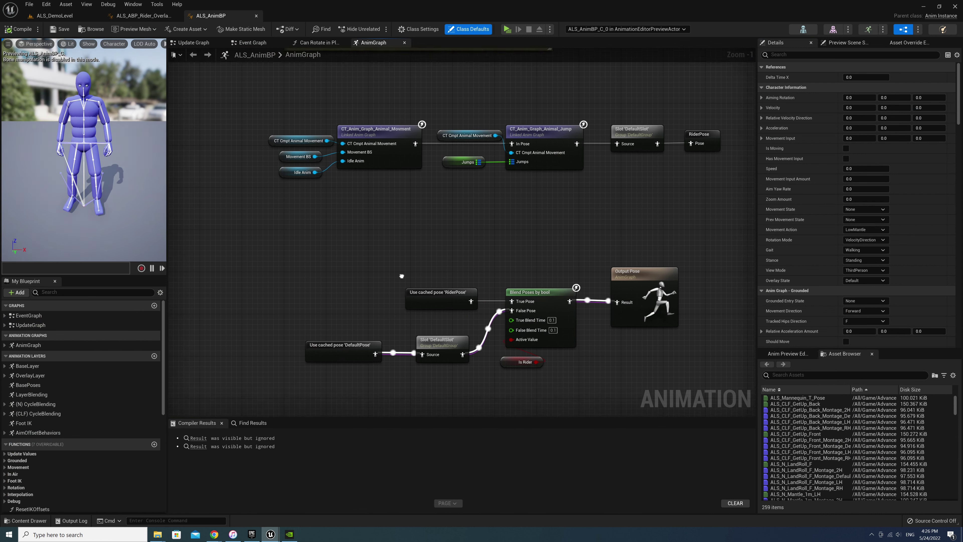
# Duplicate the DefaultPose cached-pose node, rearrange RiderPose, and search graph actions for 'linked gr'.
pyautogui.scroll(1, 421, 248)
pyautogui.moveTo(453, 262); pyautogui.dragTo(378, 203)
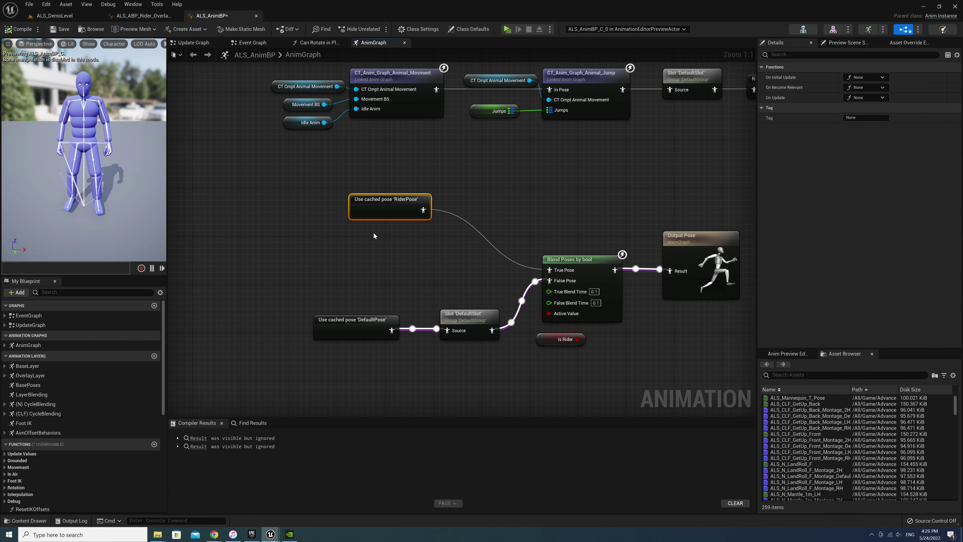
pyautogui.click(392, 290)
pyautogui.hotkey('ctrl', 'c')
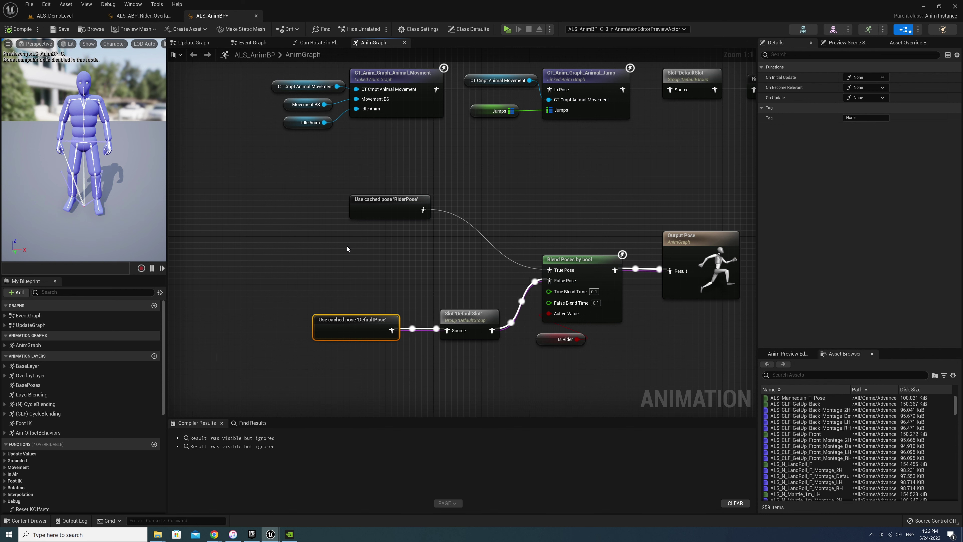
pyautogui.click(347, 246)
pyautogui.hotkey('ctrl', 'v')
pyautogui.moveTo(407, 214); pyautogui.dragTo(390, 209)
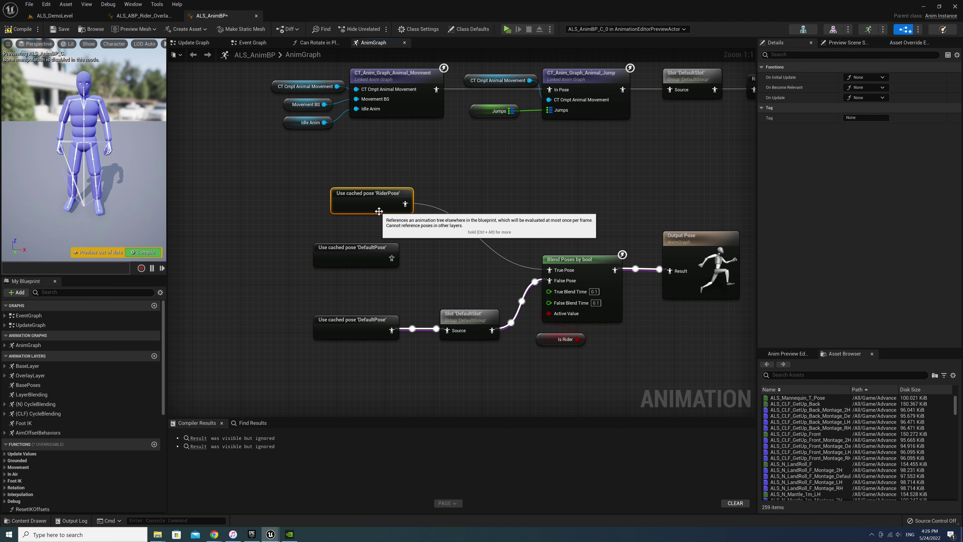
pyautogui.rightClick(435, 245)
pyautogui.write('lin')
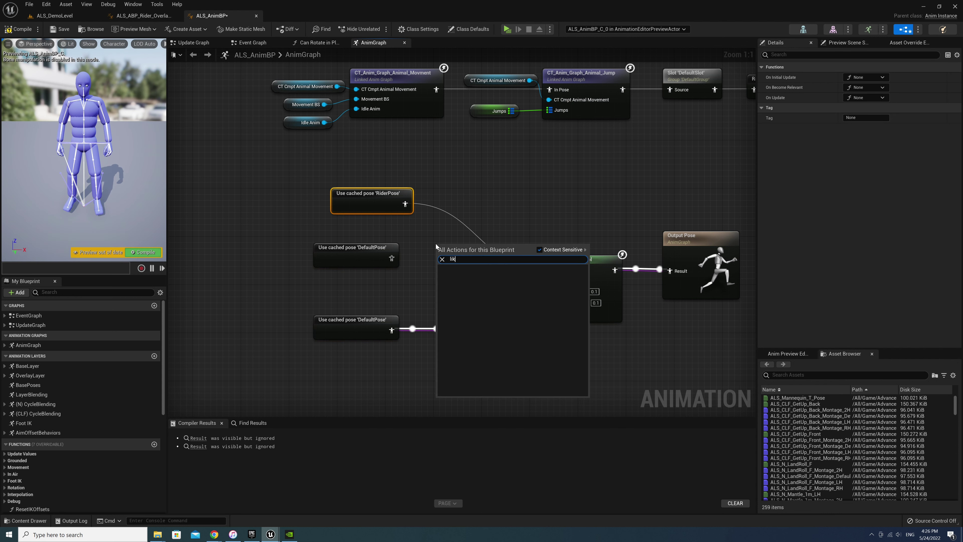
pyautogui.write('ke')
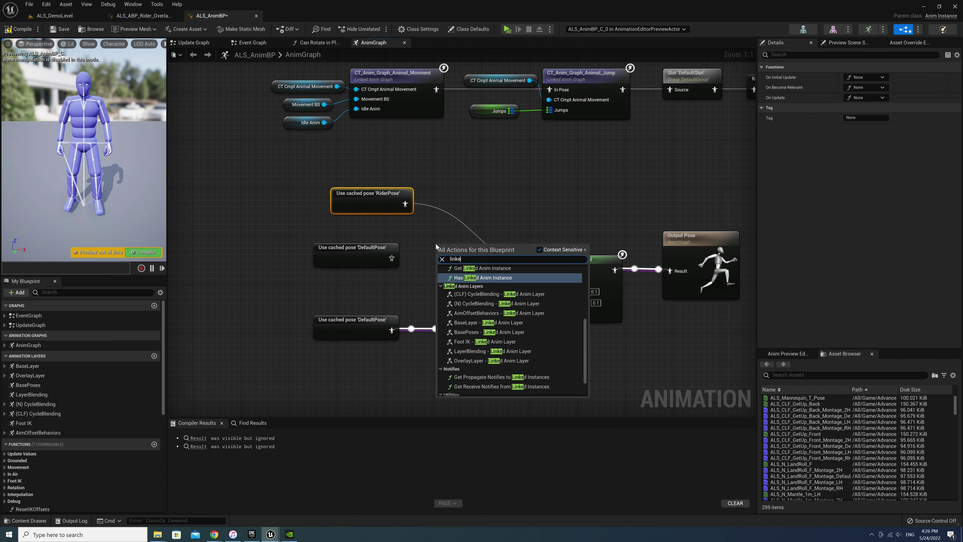
pyautogui.write('d gr')
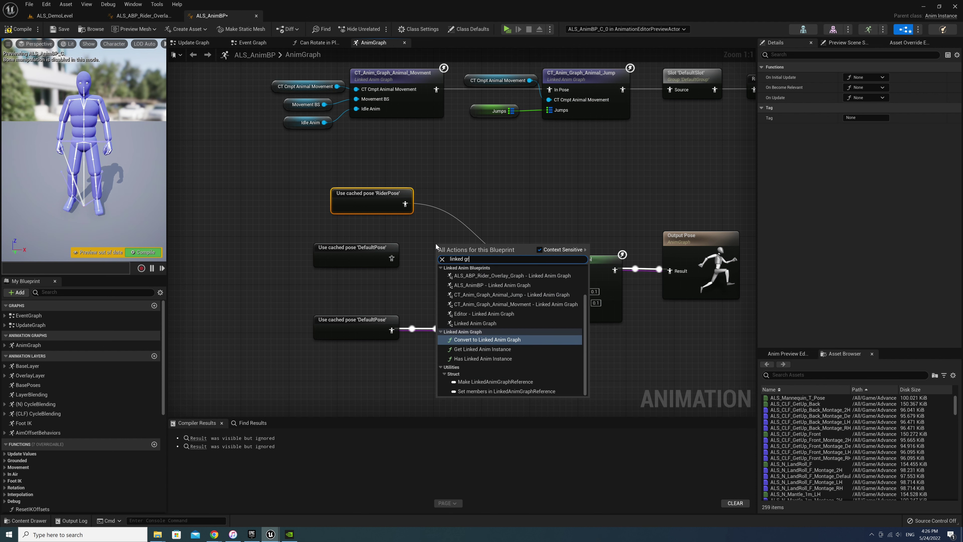
# Add a Linked Anim Graph node with Instance Class ALS_ABP_Rider_Overlay_Graph.
pyautogui.click(478, 324)
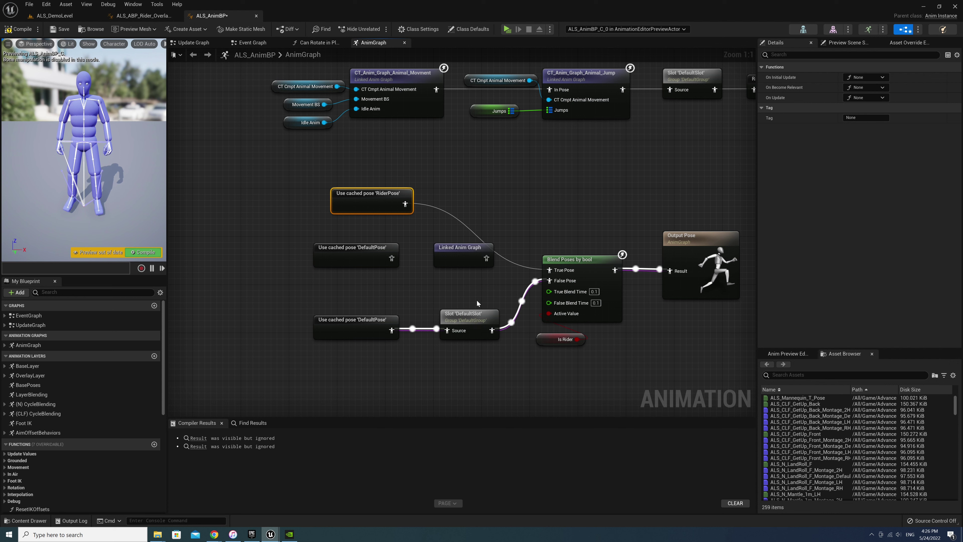
pyautogui.click(877, 77)
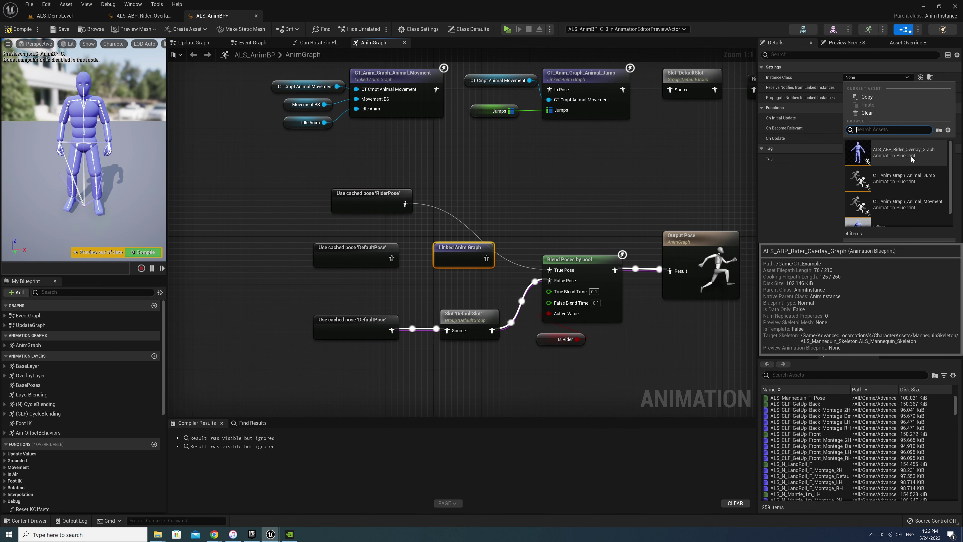
pyautogui.click(892, 158)
# Wire RiderPose to Rider Pose, DefaultPose to ALS Pose, and the output into True Pose.
pyautogui.moveTo(405, 204)
pyautogui.mouseDown()
pyautogui.moveTo(448, 281)
pyautogui.moveTo(442, 274)
pyautogui.mouseUp()
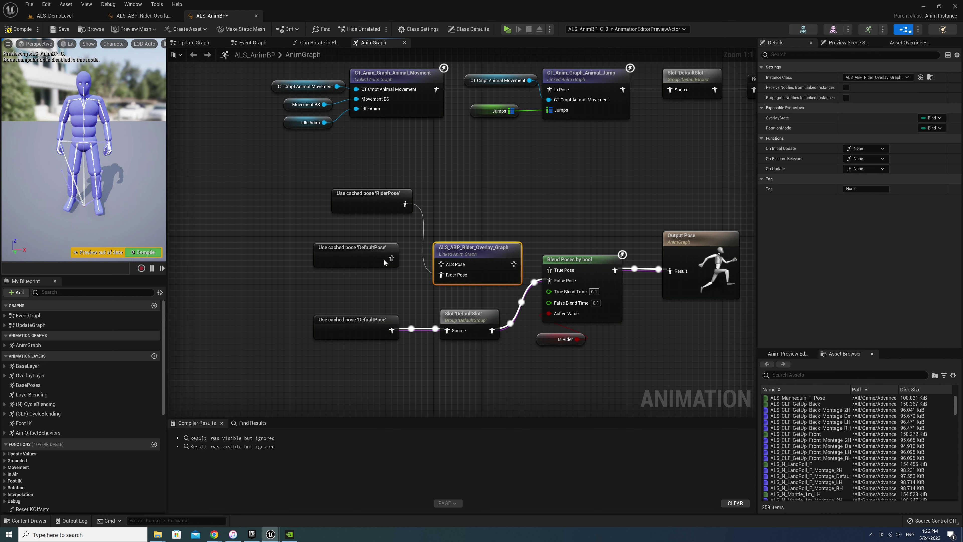
pyautogui.moveTo(391, 258); pyautogui.dragTo(441, 265)
pyautogui.moveTo(387, 199); pyautogui.dragTo(369, 283)
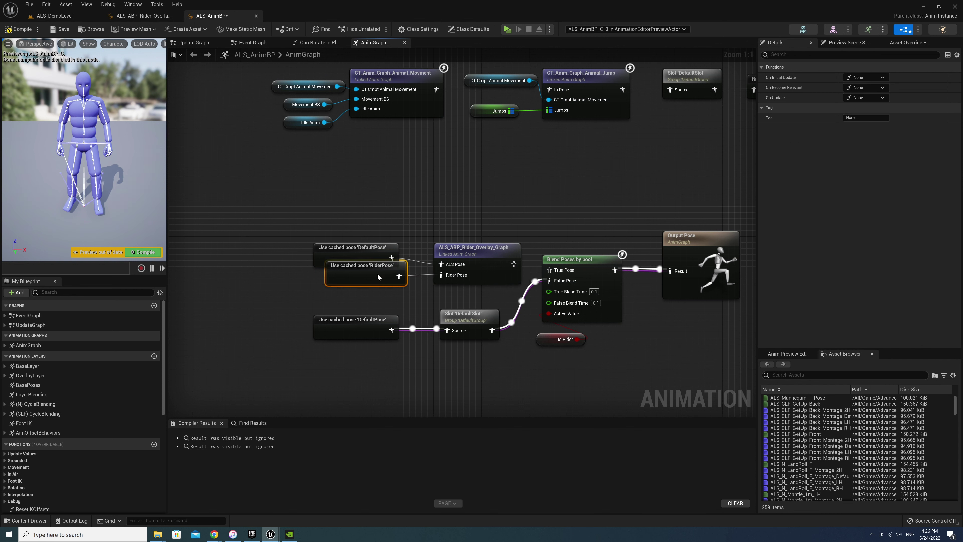
pyautogui.moveTo(477, 257)
pyautogui.mouseDown()
pyautogui.moveTo(465, 263)
pyautogui.moveTo(562, 274)
pyautogui.mouseUp()
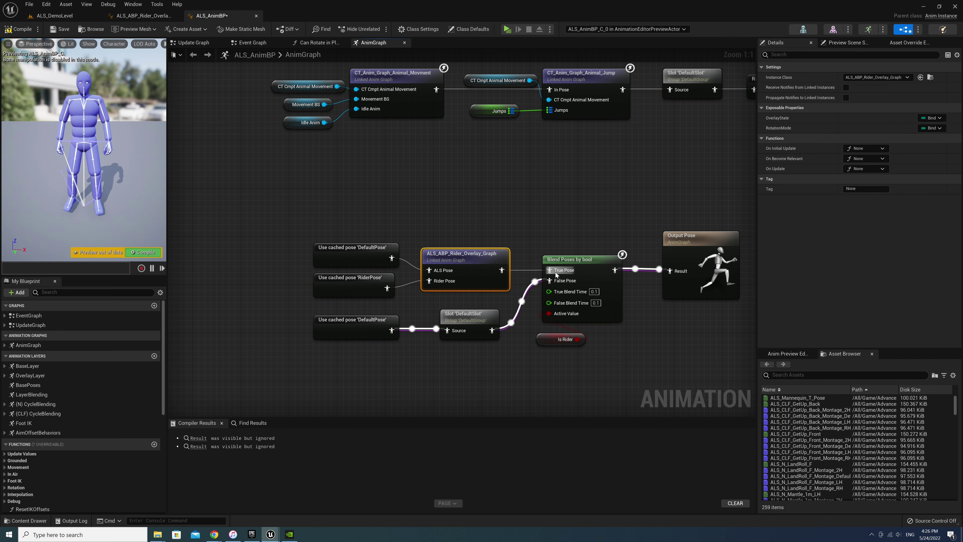
pyautogui.click(353, 250)
pyautogui.keyDown('ctrl'); pyautogui.click(349, 283); pyautogui.keyUp('ctrl')
pyautogui.keyDown('ctrl'); pyautogui.click(455, 256); pyautogui.keyUp('ctrl')
pyautogui.moveTo(448, 266); pyautogui.dragTo(448, 249)
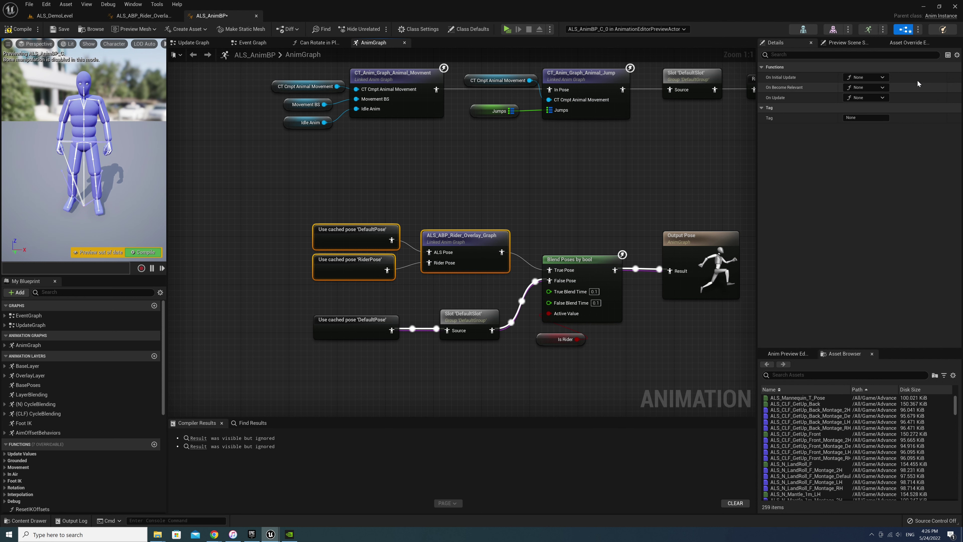
# Expose OverlayState and RotationMode as pins on the rider overlay graph node.
pyautogui.click(436, 246)
pyautogui.click(932, 118)
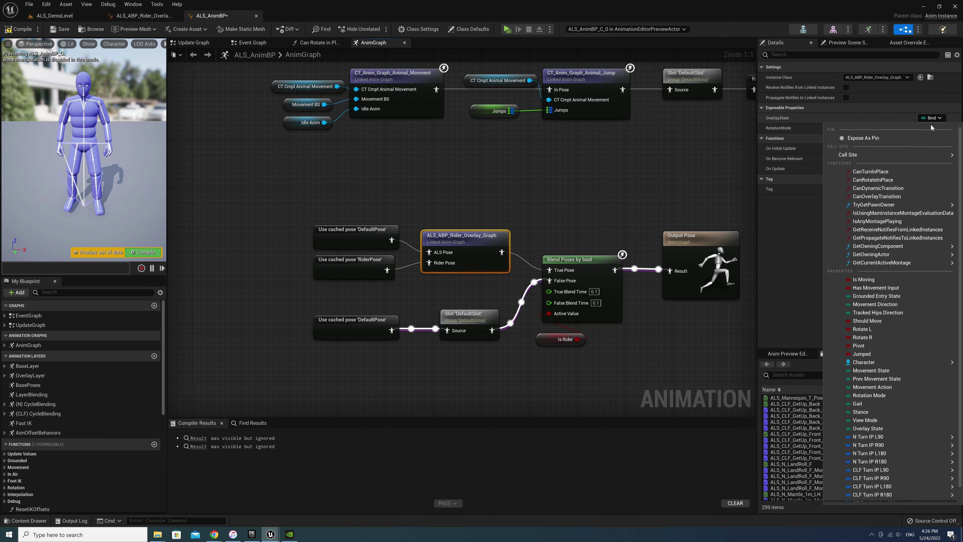
pyautogui.click(863, 142)
pyautogui.click(935, 128)
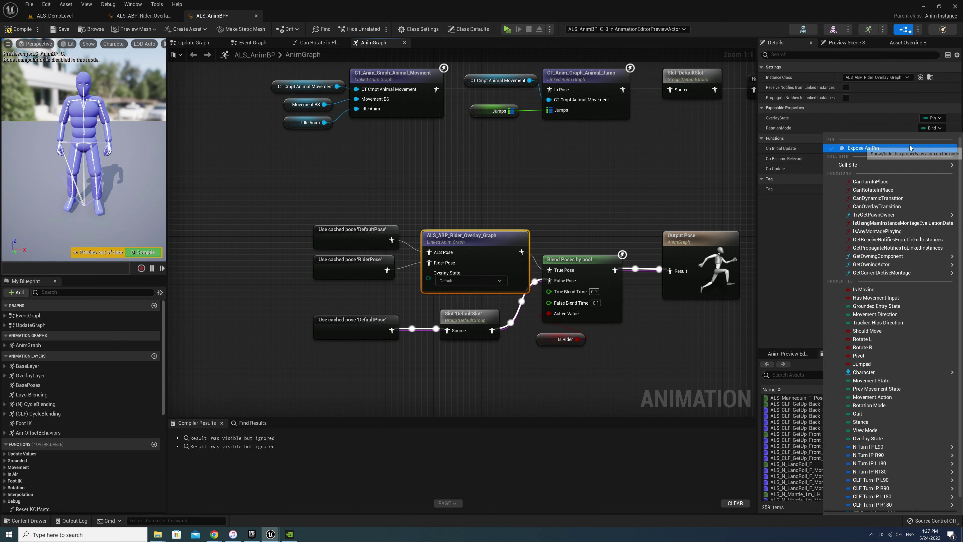
pyautogui.click(863, 148)
pyautogui.keyDown('shift'); pyautogui.moveTo(358, 217); pyautogui.dragTo(379, 266); pyautogui.keyUp('shift')
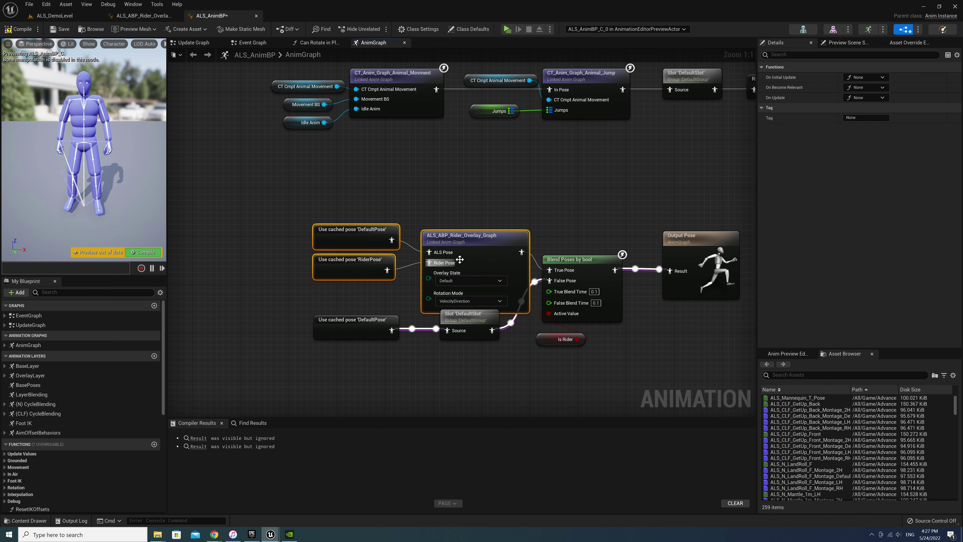
pyautogui.moveTo(474, 237); pyautogui.dragTo(462, 201)
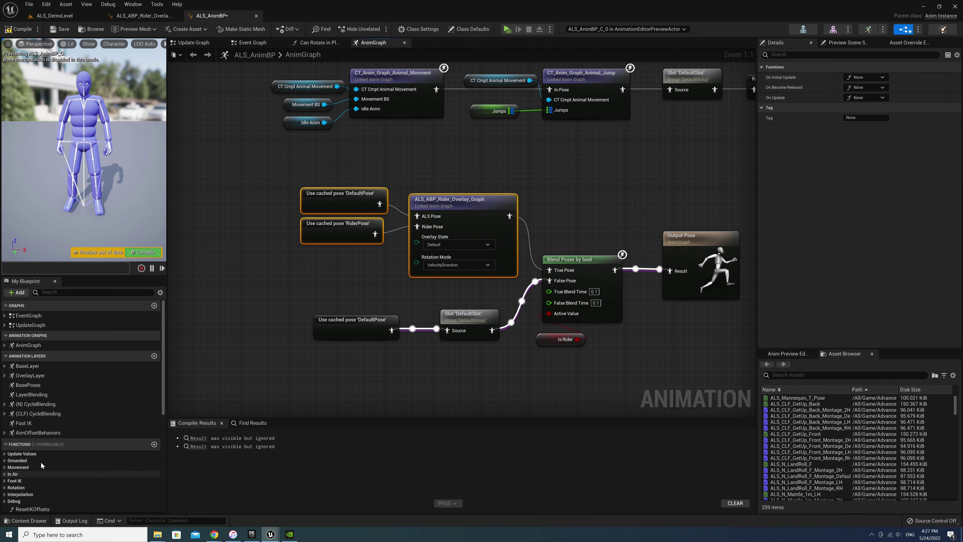
# Wire Overlay State and Rotation Mode getters into their matching pins, then compile and save ALS_AnimBP.
pyautogui.click(322, 261)
pyautogui.rightClick(321, 257)
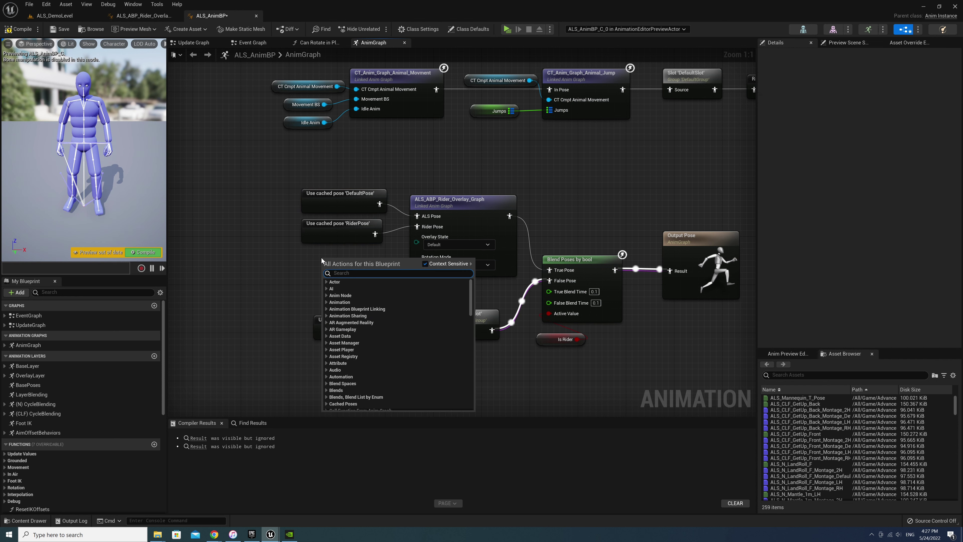
pyautogui.write('get overlay')
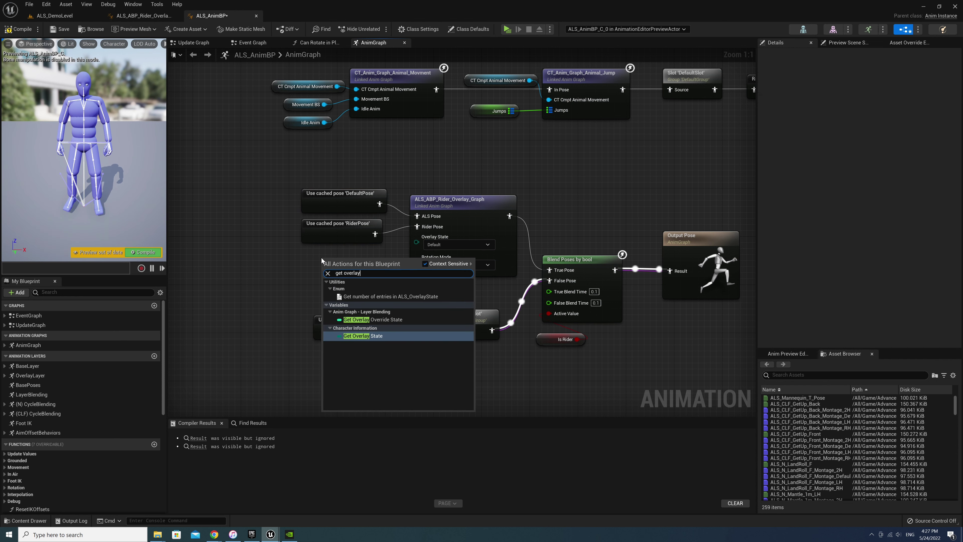
pyautogui.click(369, 338)
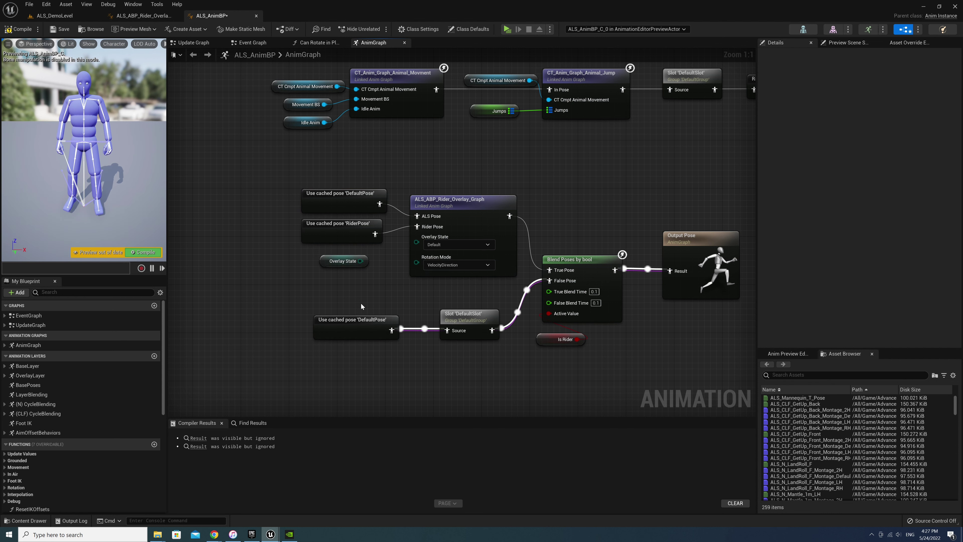
pyautogui.rightClick(318, 279)
pyautogui.write('get rotation mo')
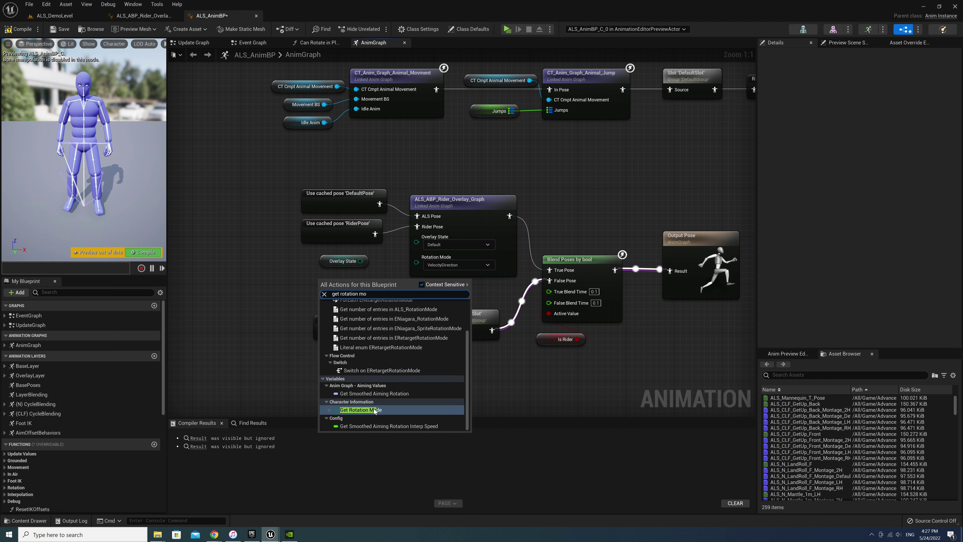
pyautogui.click(360, 410)
pyautogui.moveTo(361, 261); pyautogui.dragTo(416, 236)
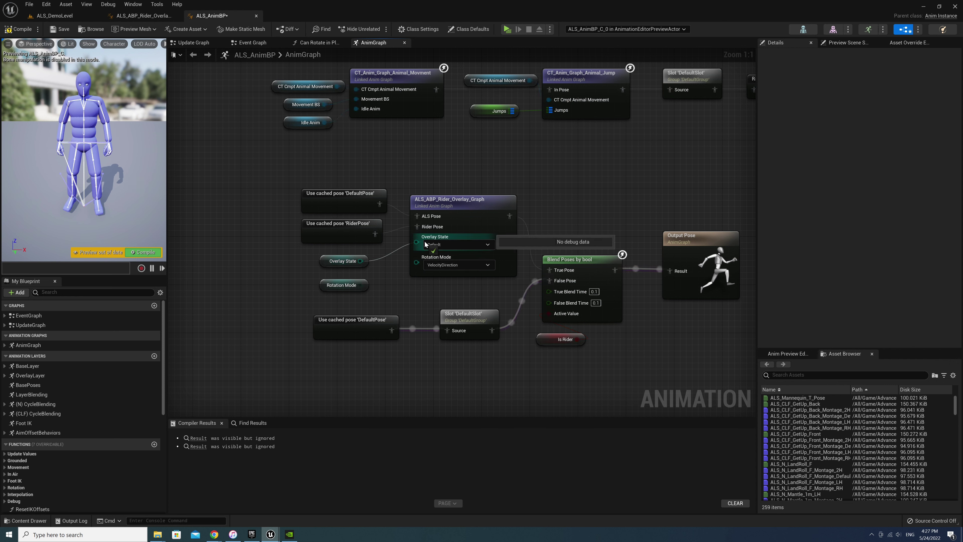
pyautogui.moveTo(360, 285)
pyautogui.mouseDown()
pyautogui.moveTo(407, 266)
pyautogui.moveTo(417, 246)
pyautogui.mouseUp()
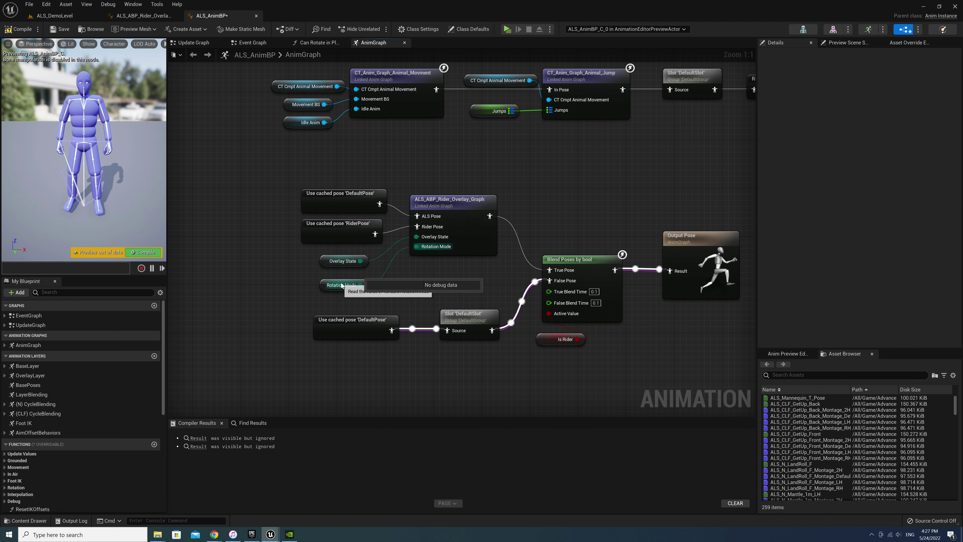
pyautogui.moveTo(341, 291); pyautogui.dragTo(341, 284)
pyautogui.click(413, 290)
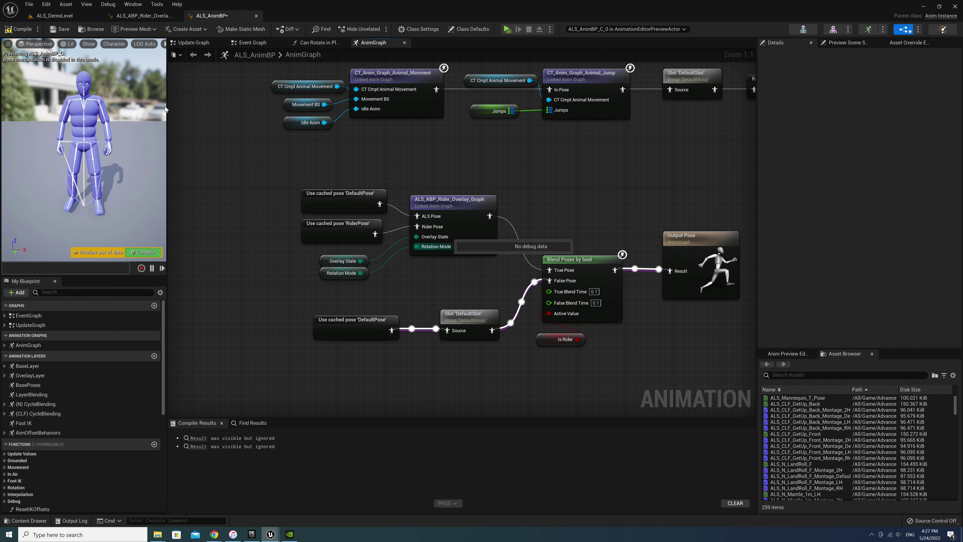
pyautogui.click(17, 29)
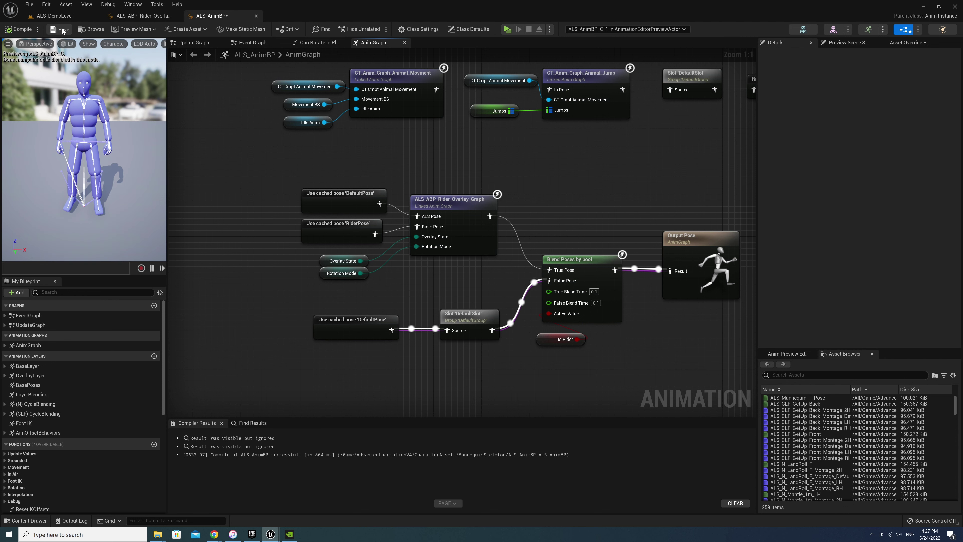
pyautogui.click(62, 30)
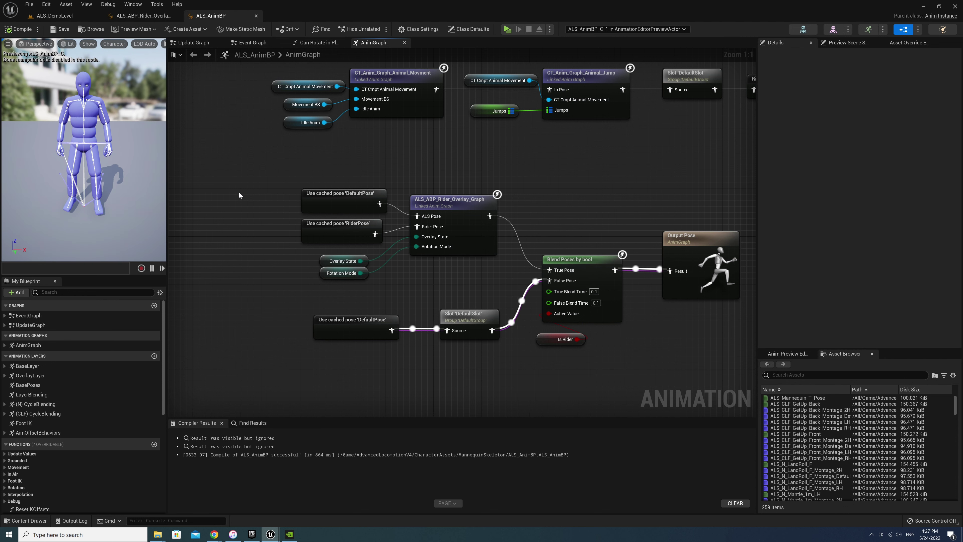
# Play standalone, mount the horse with E, choose the Rifle overlay via Q, then exit.
pyautogui.click(507, 29)
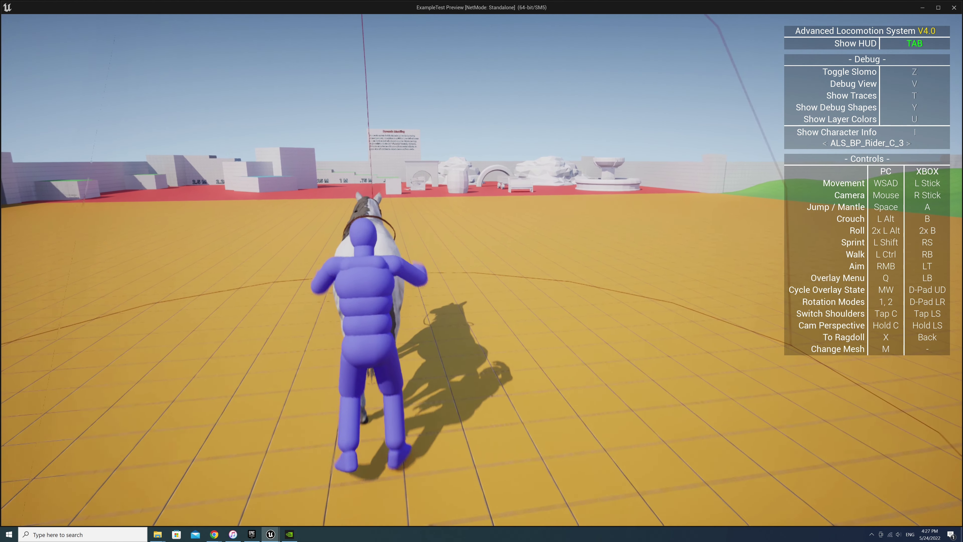
pyautogui.press('e')
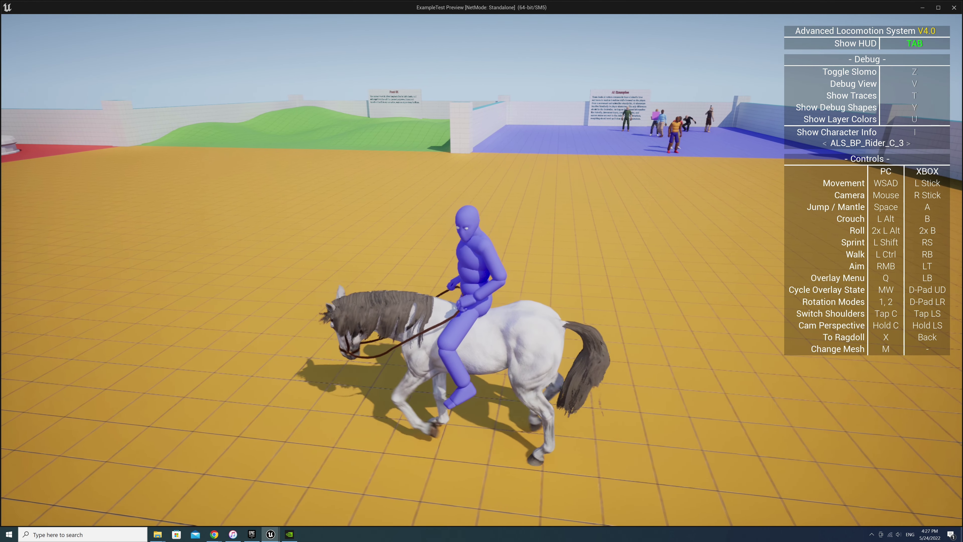
pyautogui.press('q')
pyautogui.scroll(-2, 482, 271)
pyautogui.scroll(-4, 481, 270)
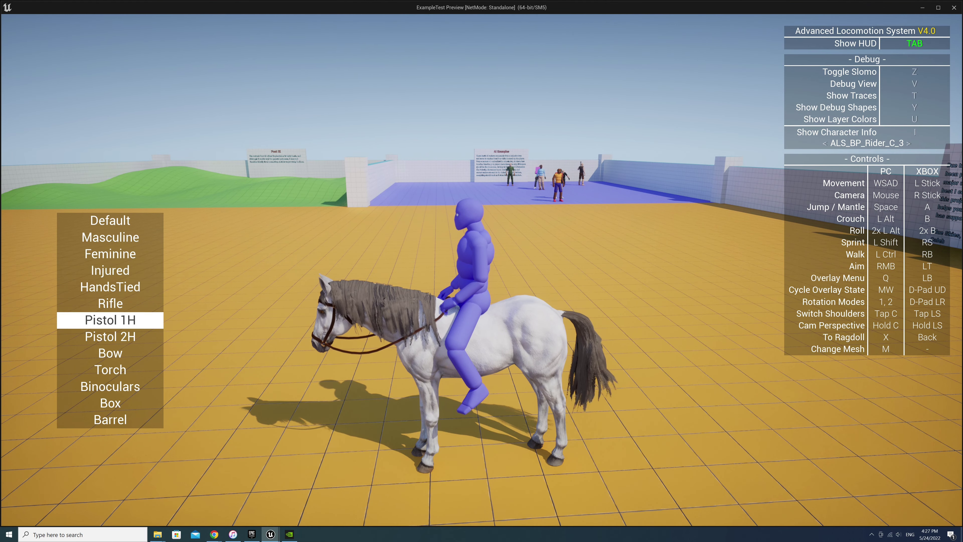
pyautogui.scroll(1, 482, 271)
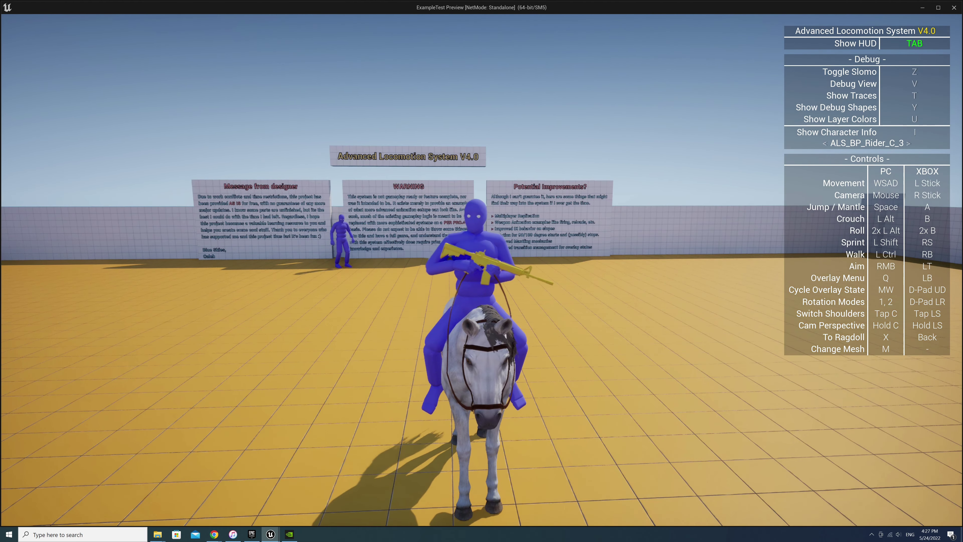
pyautogui.press('Escape')
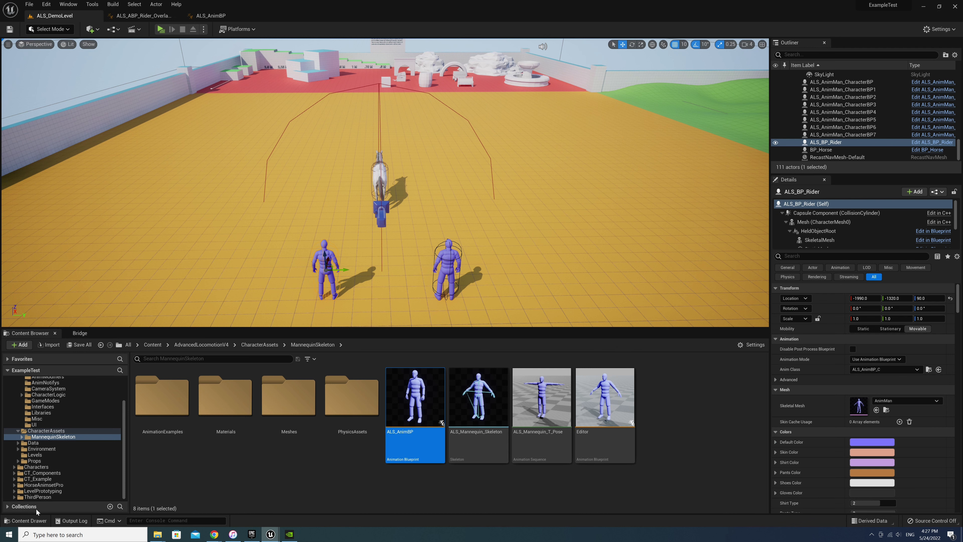
# Open ALS_BP_Rider from CT_Example and show CT_Cmpt_Rider's mount events in the Event Graph.
pyautogui.click(38, 479)
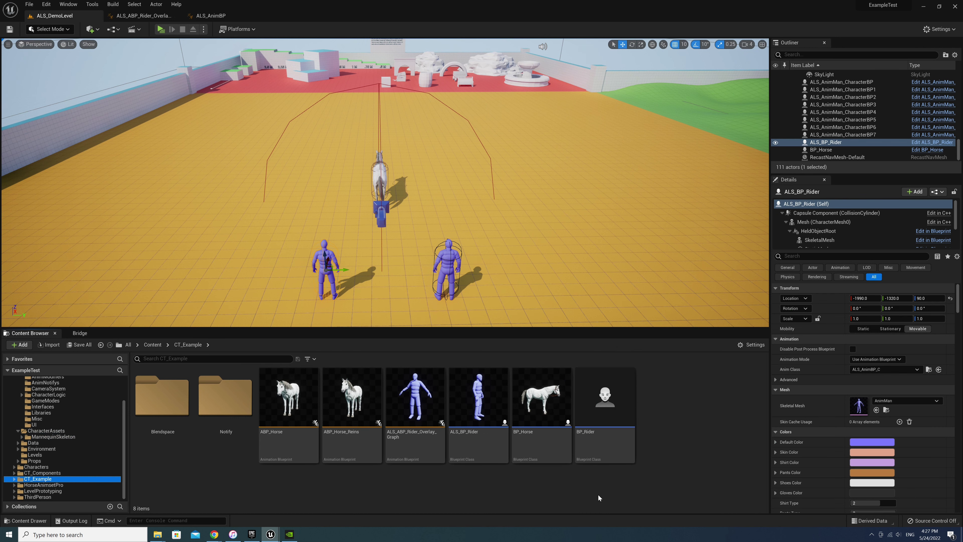
pyautogui.click(599, 417)
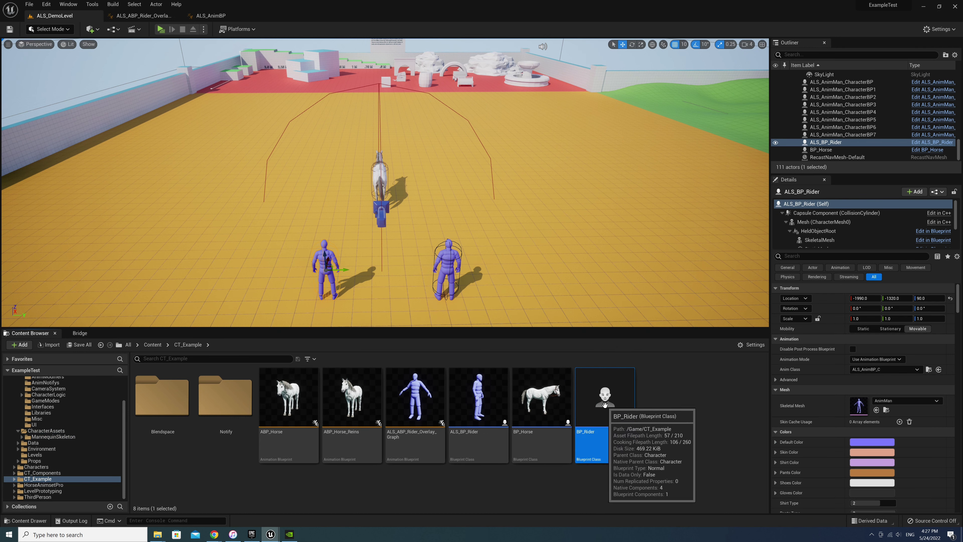
pyautogui.click(476, 406)
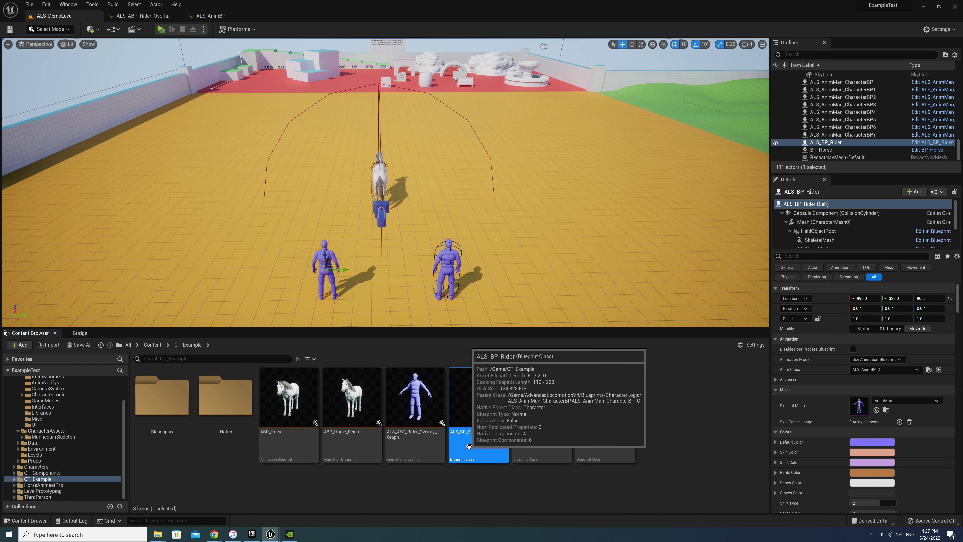
pyautogui.doubleClick(477, 406)
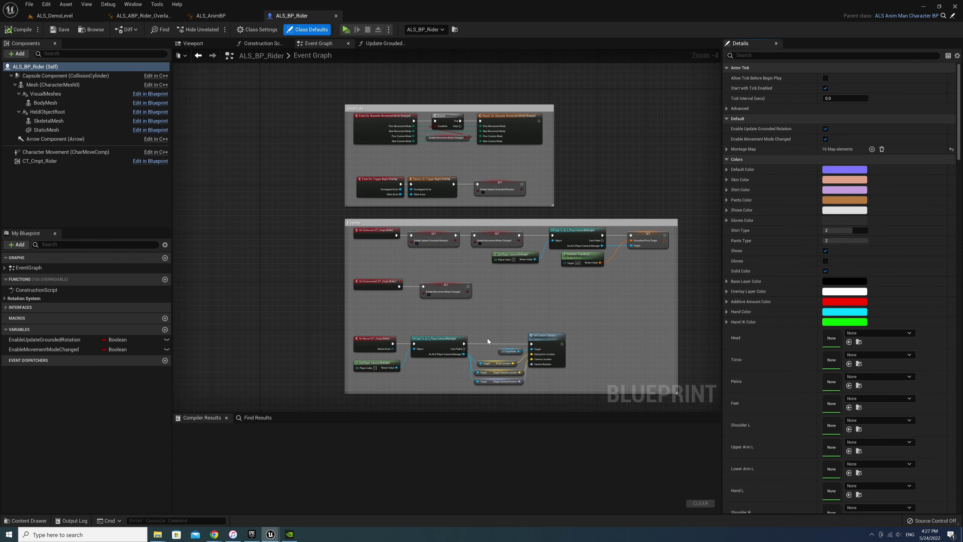
pyautogui.moveTo(488, 338); pyautogui.dragTo(481, 272, button='right')
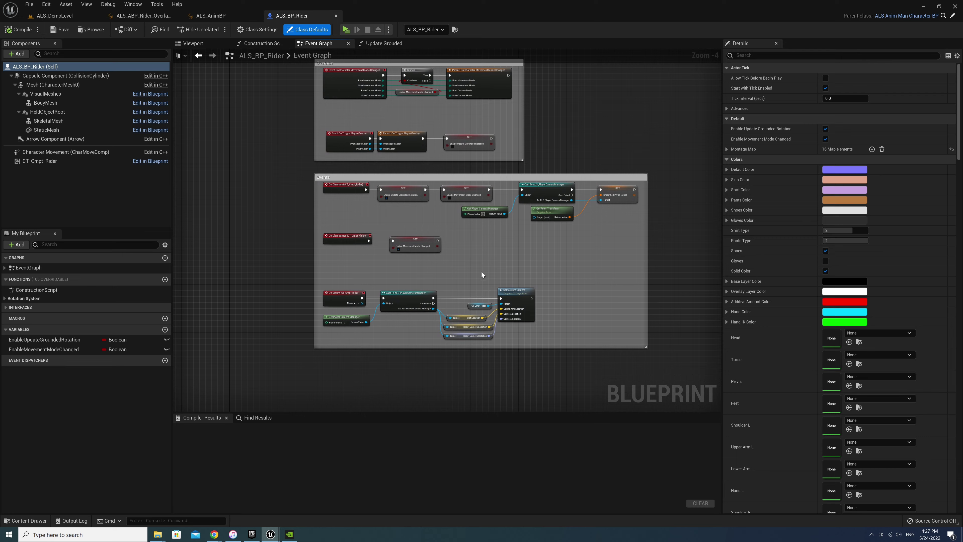
pyautogui.scroll(4, 394, 263)
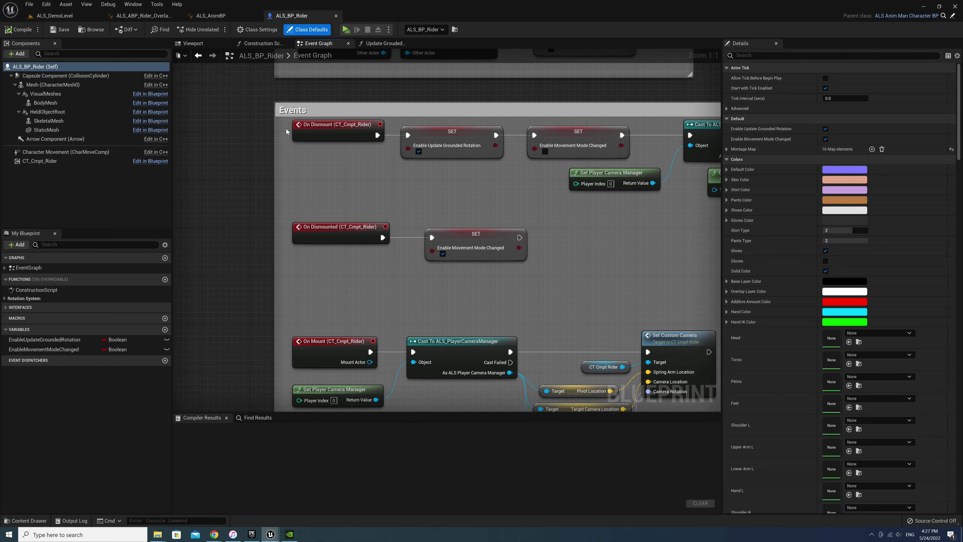
pyautogui.moveTo(382, 307); pyautogui.dragTo(406, 255, button='right')
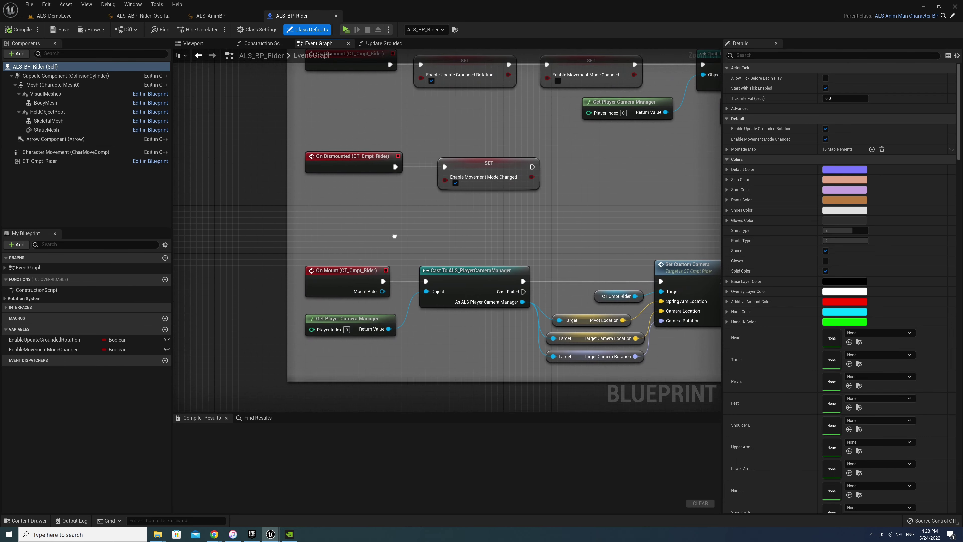
pyautogui.click(37, 268)
pyautogui.click(41, 161)
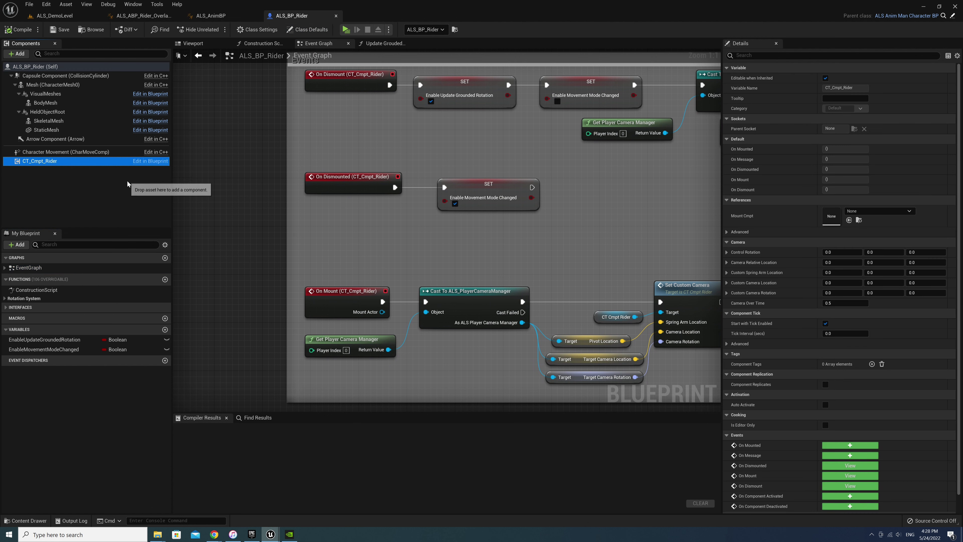
# Add an On Mounted event for ALS_BP_Rider and place it inside the enlarged Events comment box.
pyautogui.click(850, 447)
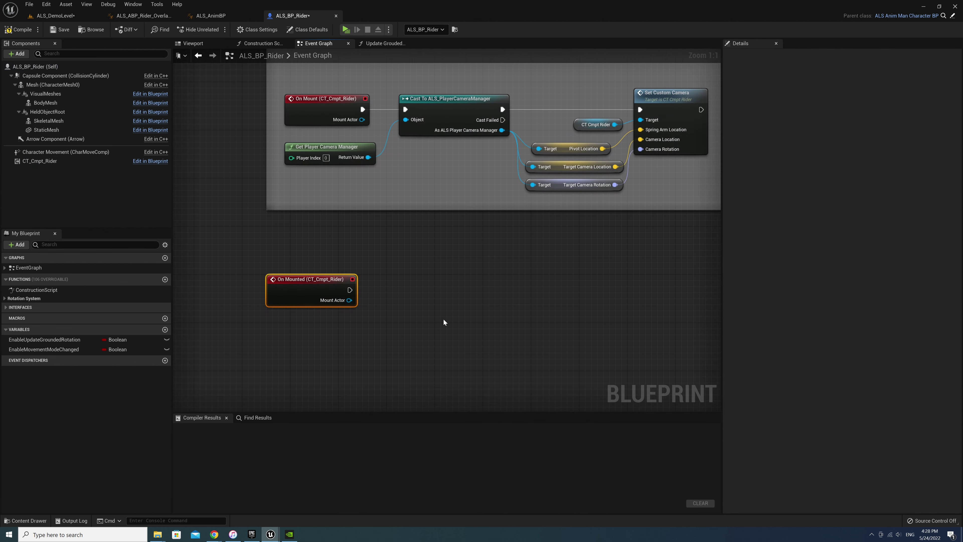
pyautogui.moveTo(446, 210); pyautogui.dragTo(448, 334)
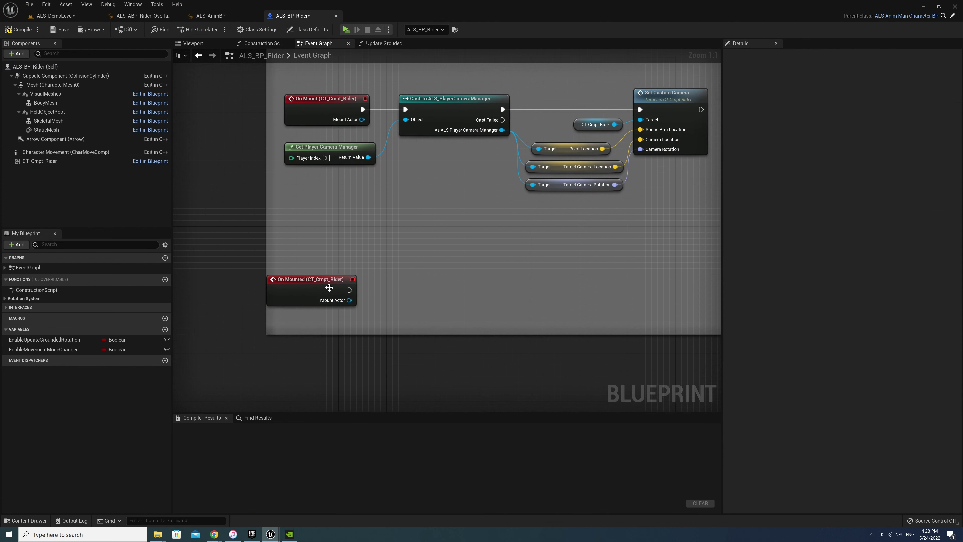
pyautogui.moveTo(321, 287)
pyautogui.mouseDown()
pyautogui.moveTo(351, 244)
pyautogui.moveTo(338, 251)
pyautogui.mouseUp()
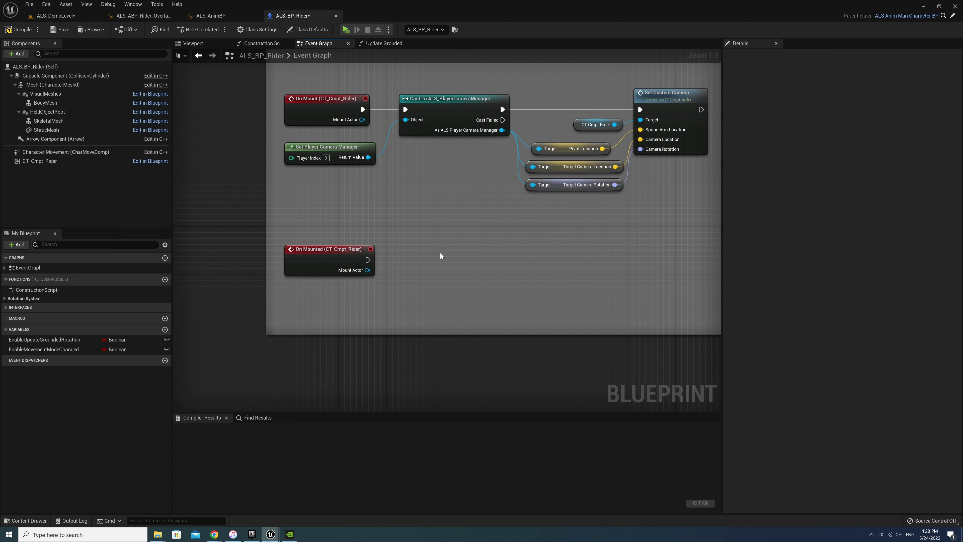
pyautogui.moveTo(425, 270); pyautogui.dragTo(381, 311, button='right')
pyautogui.click(319, 355)
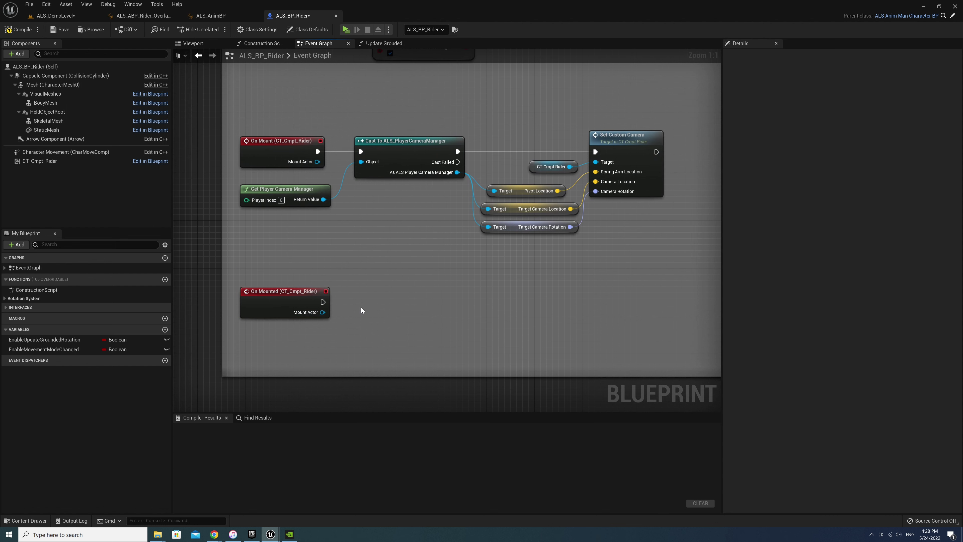
# Have On Mounted set Character Movement's Velocity to 0,0,0, then compile the Blueprint.
pyautogui.moveTo(44, 152)
pyautogui.mouseDown()
pyautogui.moveTo(297, 335)
pyautogui.moveTo(375, 309)
pyautogui.mouseUp()
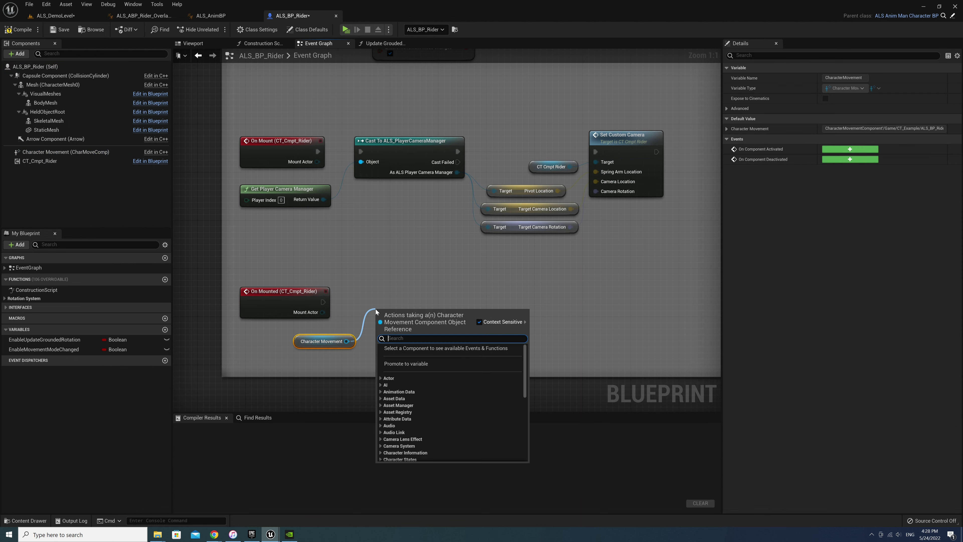
pyautogui.write('set veloc')
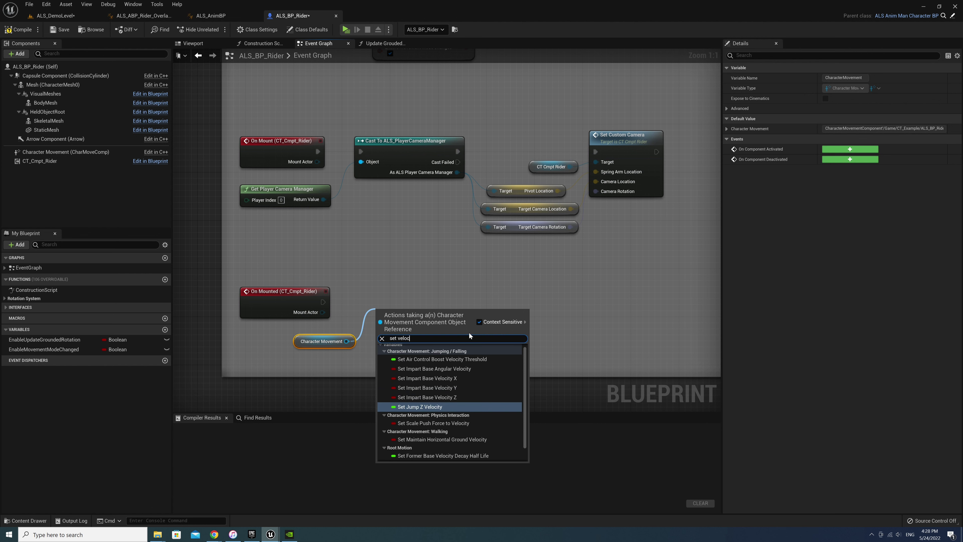
pyautogui.scroll(-1, 468, 406)
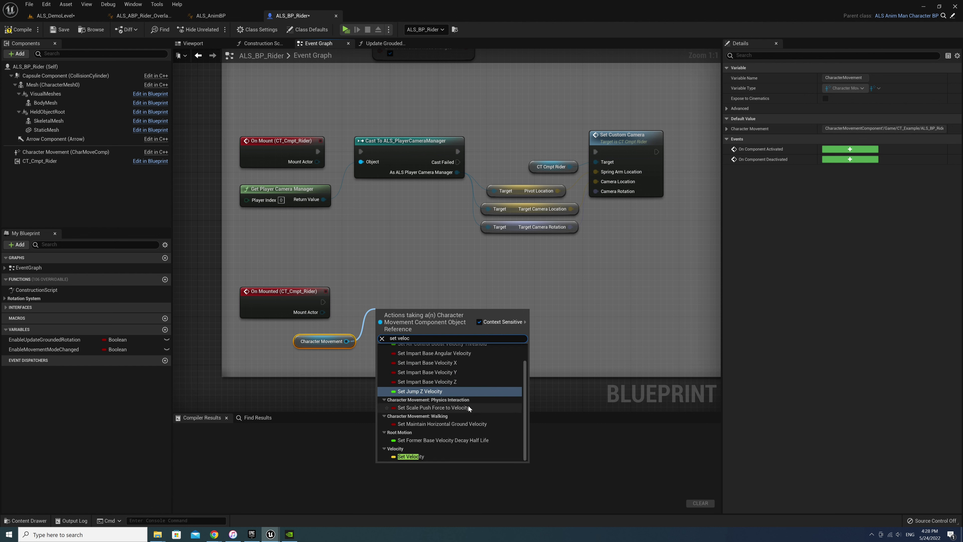
pyautogui.click(420, 456)
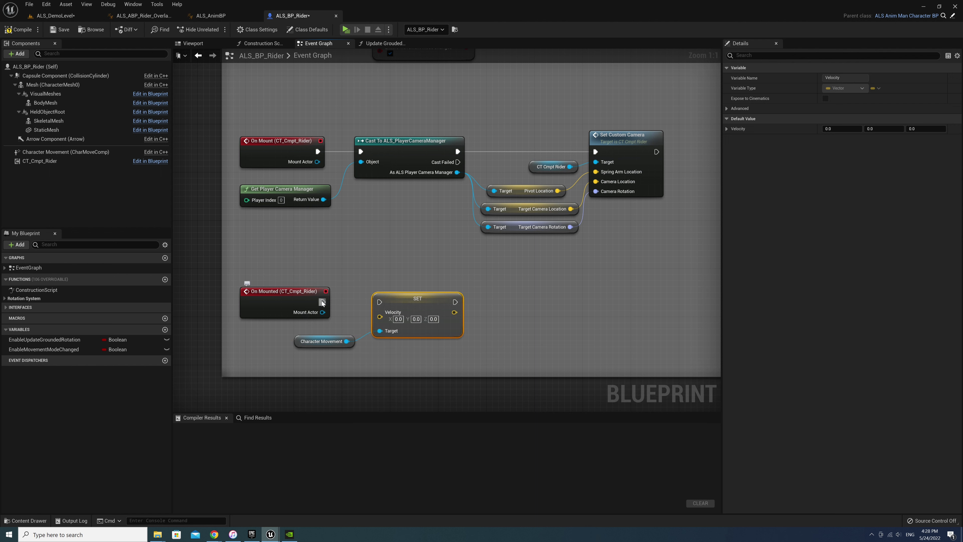
pyautogui.moveTo(323, 302); pyautogui.dragTo(379, 302)
pyautogui.click(411, 269)
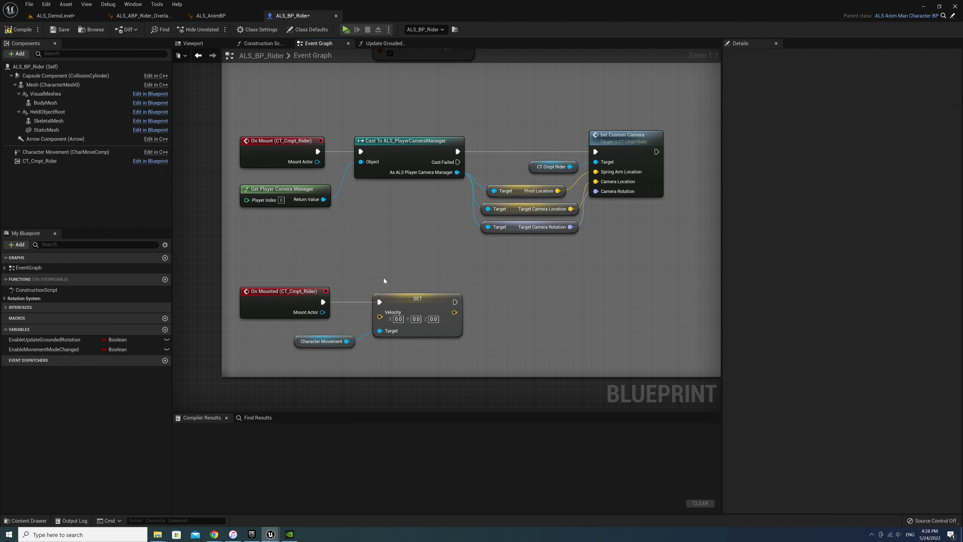
pyautogui.click(17, 29)
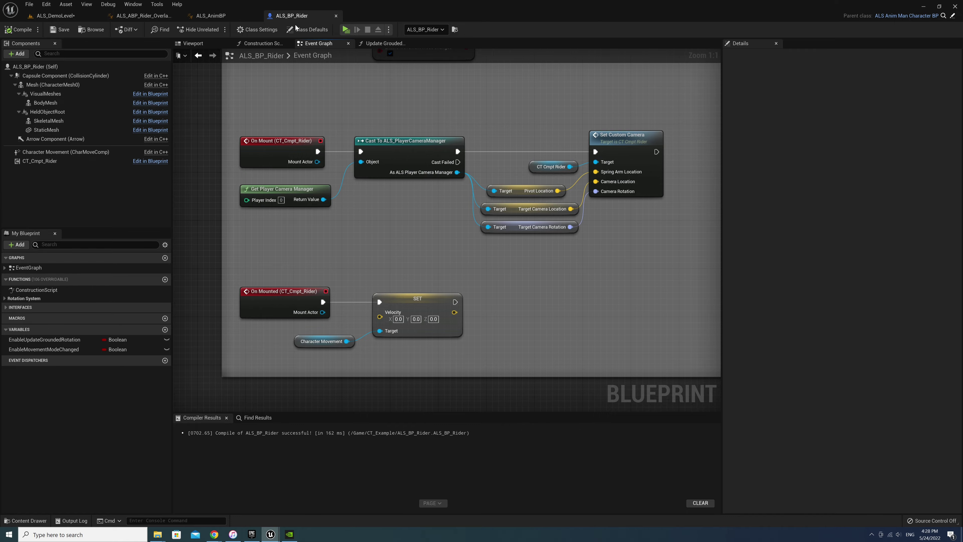
pyautogui.click(344, 30)
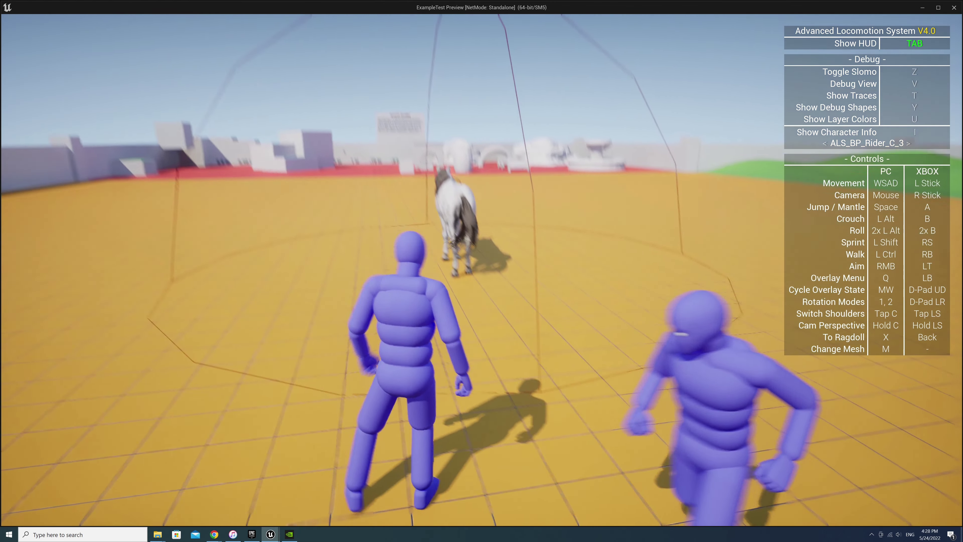
pyautogui.press('e')
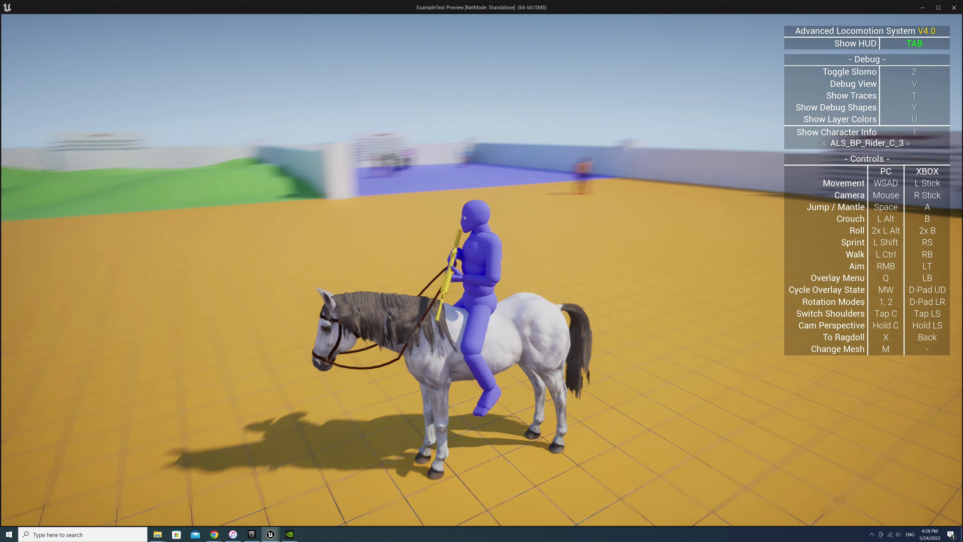
pyautogui.press('Escape')
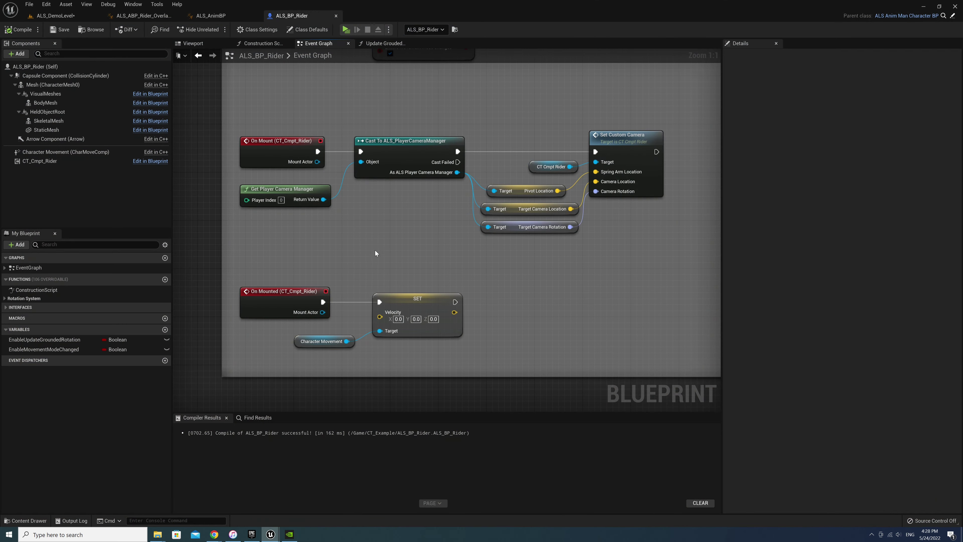
# In the ALS_ABP_Rider_Overlay_Graph tab, move the Rifle_Pose blend group up and left.
pyautogui.click(150, 18)
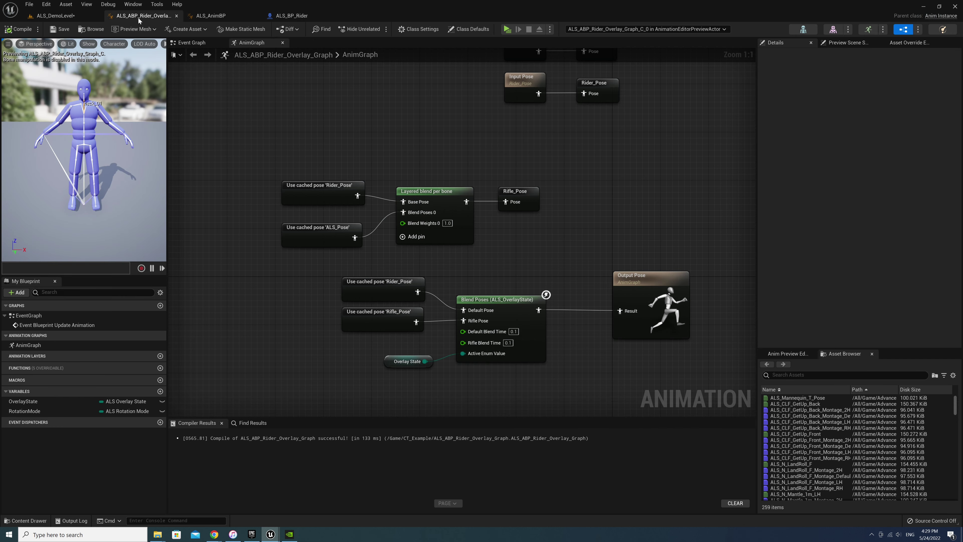
pyautogui.moveTo(238, 148); pyautogui.dragTo(242, 230, button='right')
pyautogui.moveTo(243, 229); pyautogui.dragTo(539, 332)
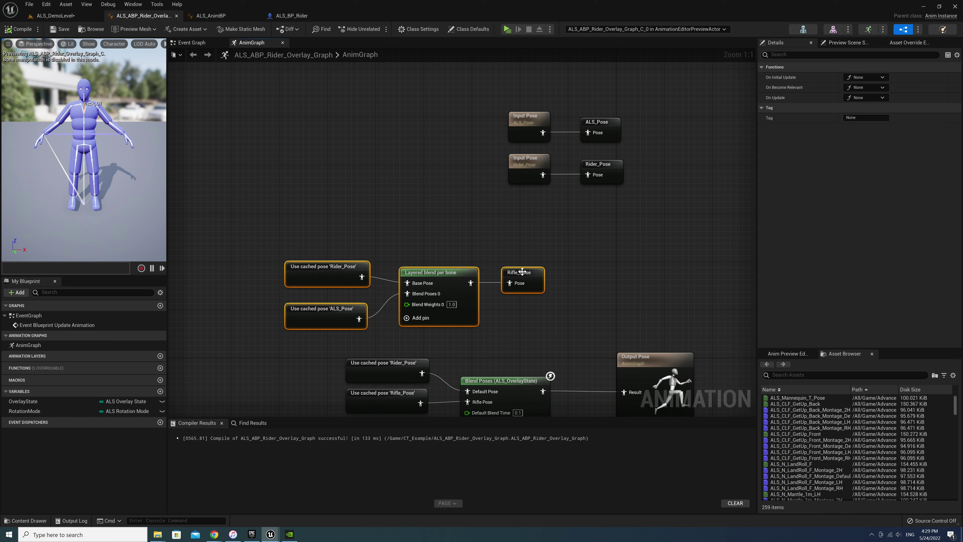
pyautogui.moveTo(522, 271); pyautogui.dragTo(226, 232)
pyautogui.moveTo(227, 232); pyautogui.dragTo(381, 137, button='right')
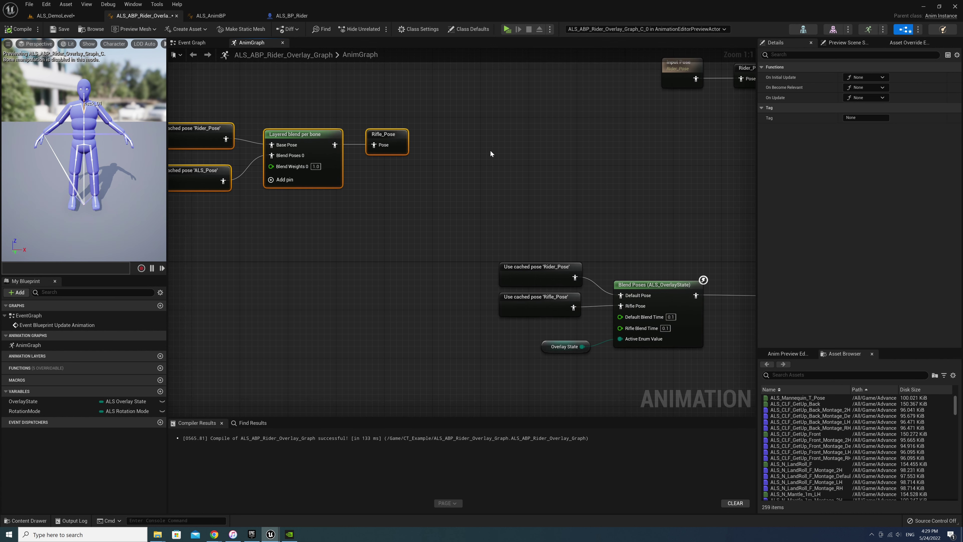
pyautogui.click(432, 221)
pyautogui.moveTo(433, 222); pyautogui.dragTo(384, 211, button='right')
# Add an Injured Pose input to Blend Poses (ALS_OverlayState), then select the Rifle_Pose chain.
pyautogui.rightClick(558, 257)
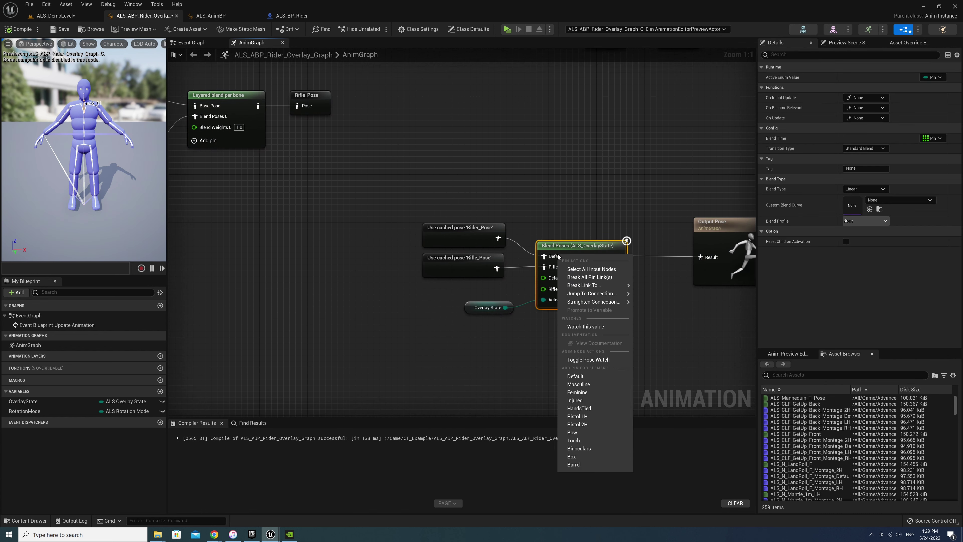
pyautogui.click(582, 403)
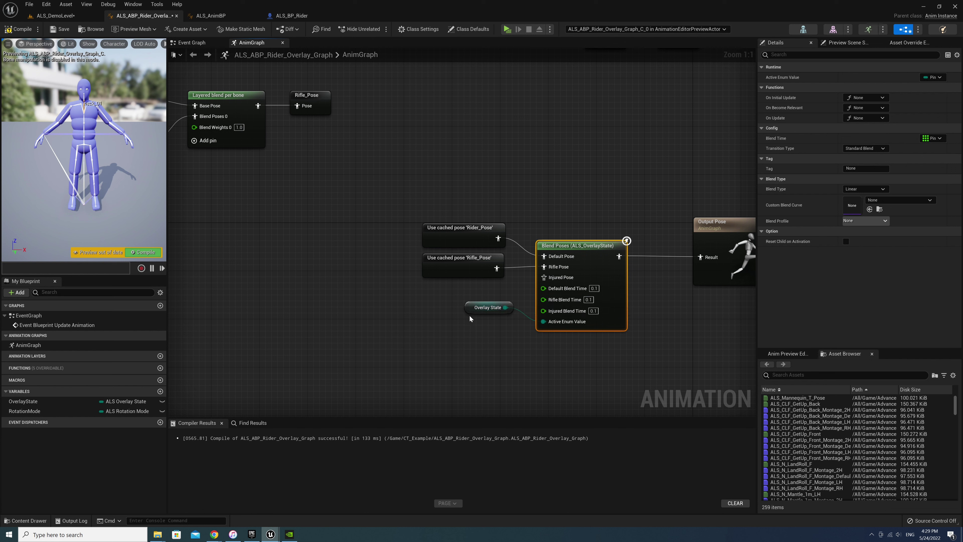
pyautogui.moveTo(489, 308); pyautogui.dragTo(483, 344)
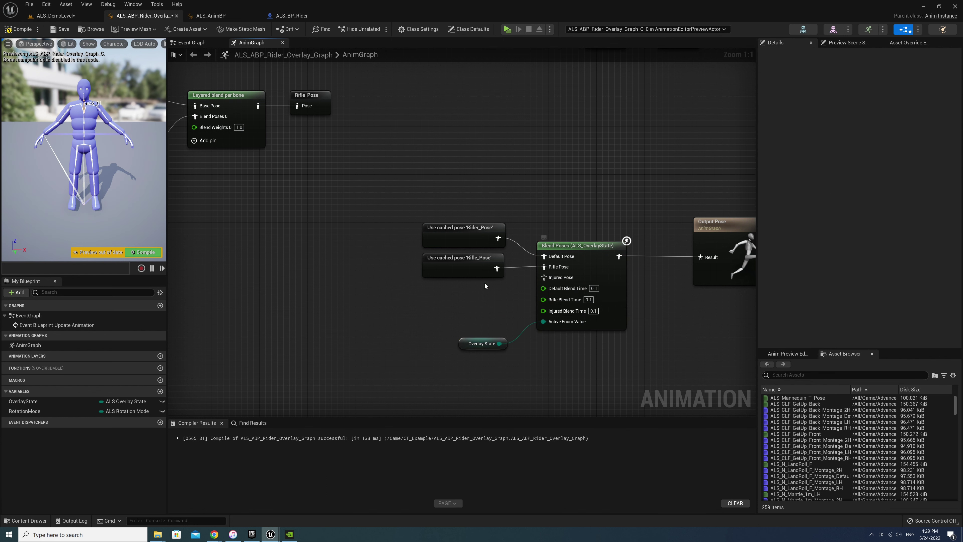
pyautogui.moveTo(485, 284); pyautogui.dragTo(499, 307, button='right')
pyautogui.moveTo(230, 109); pyautogui.dragTo(471, 219)
# Duplicate the Rifle_Pose chain and rename the copied cached pose Injured_Pose.
pyautogui.hotkey('ctrl', 'c')
pyautogui.hotkey('ctrl', 'v')
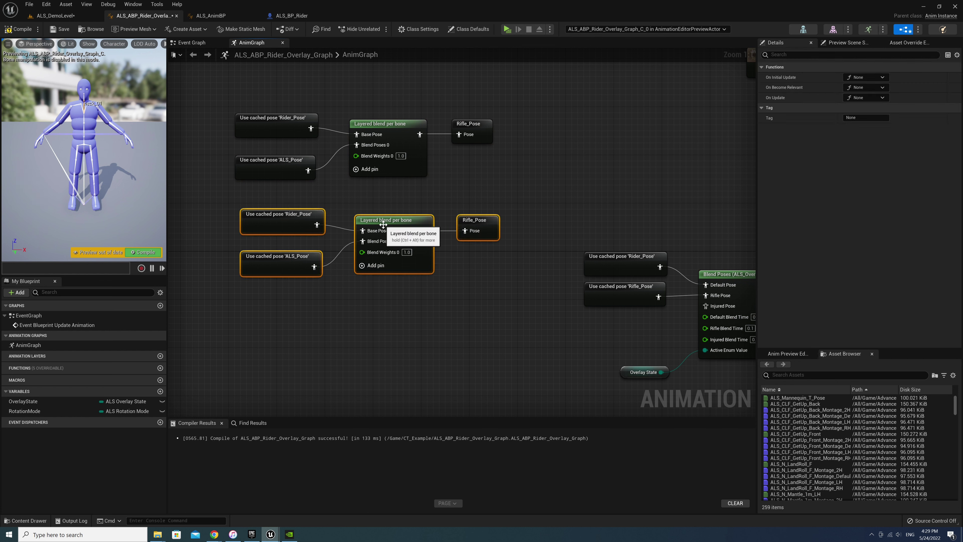
pyautogui.click(472, 219)
pyautogui.click(473, 221)
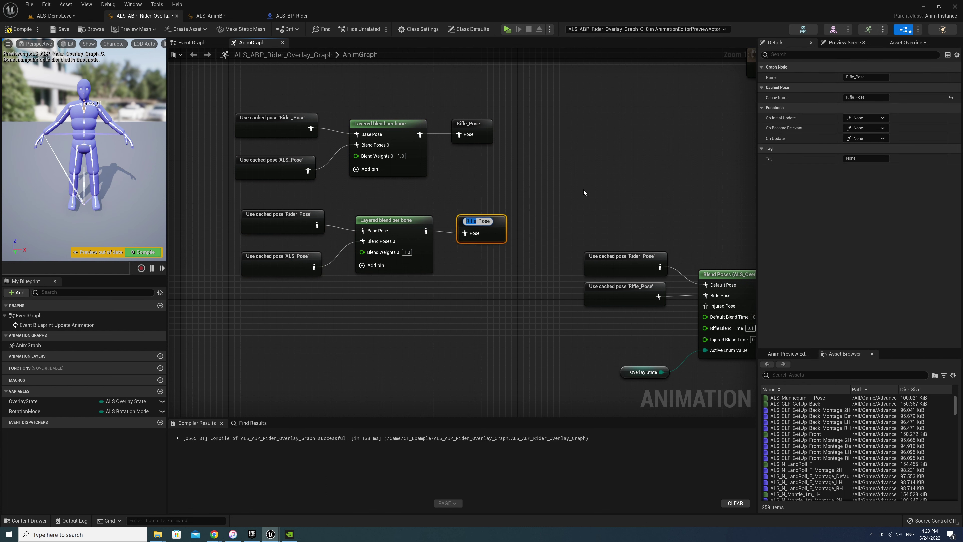
pyautogui.write('In')
pyautogui.write('jured')
pyautogui.press('Return')
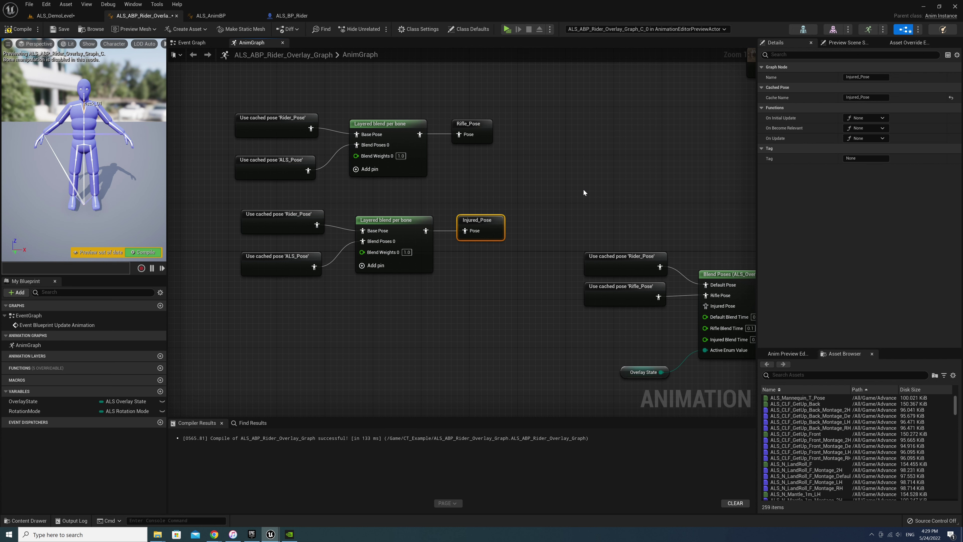
# Add a clavicle_r branch filter with blend depth -1 to the copied layered blend, then compile.
pyautogui.click(407, 222)
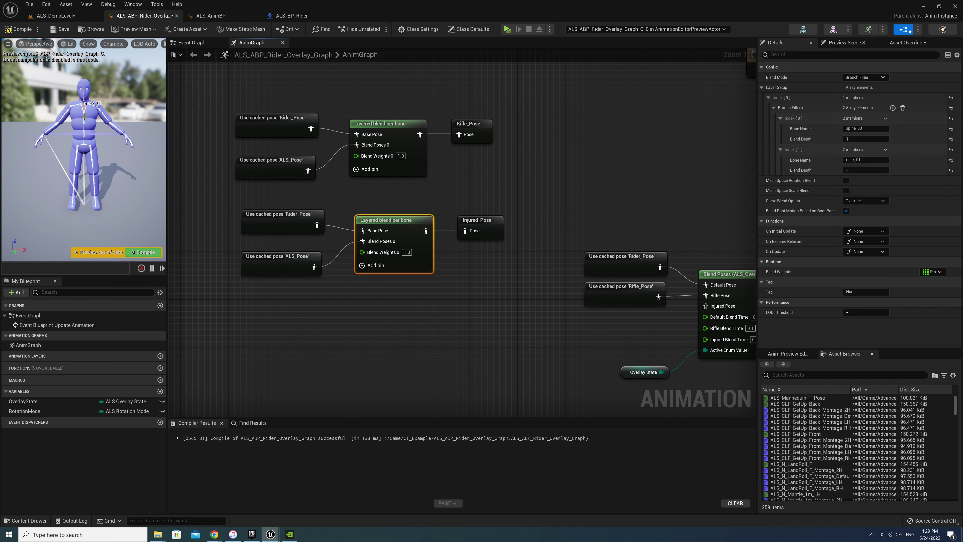
pyautogui.click(78, 104)
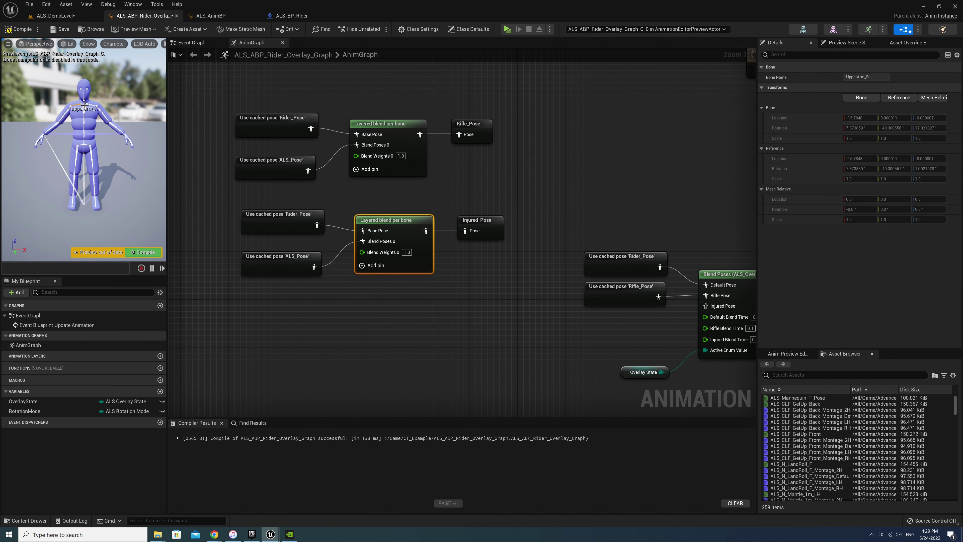
pyautogui.click(82, 110)
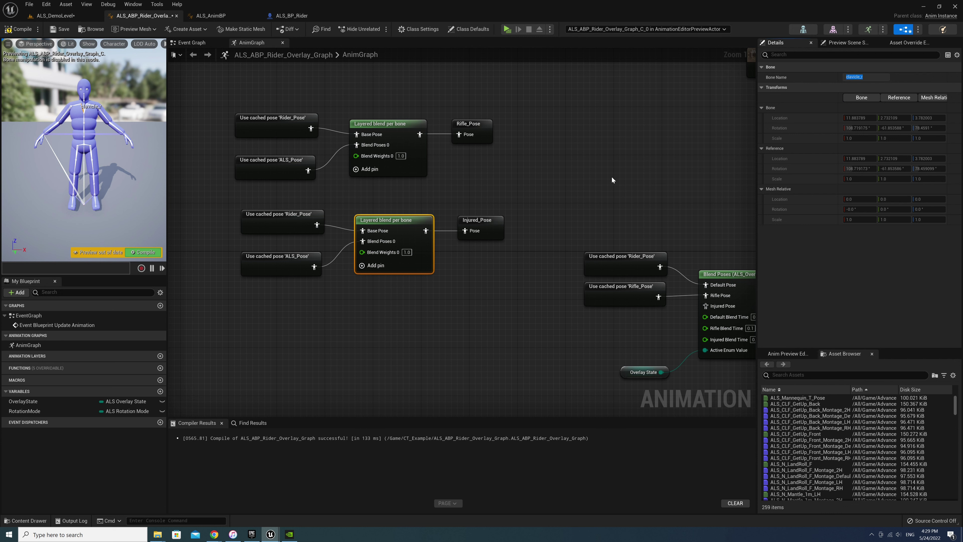
pyautogui.click(411, 228)
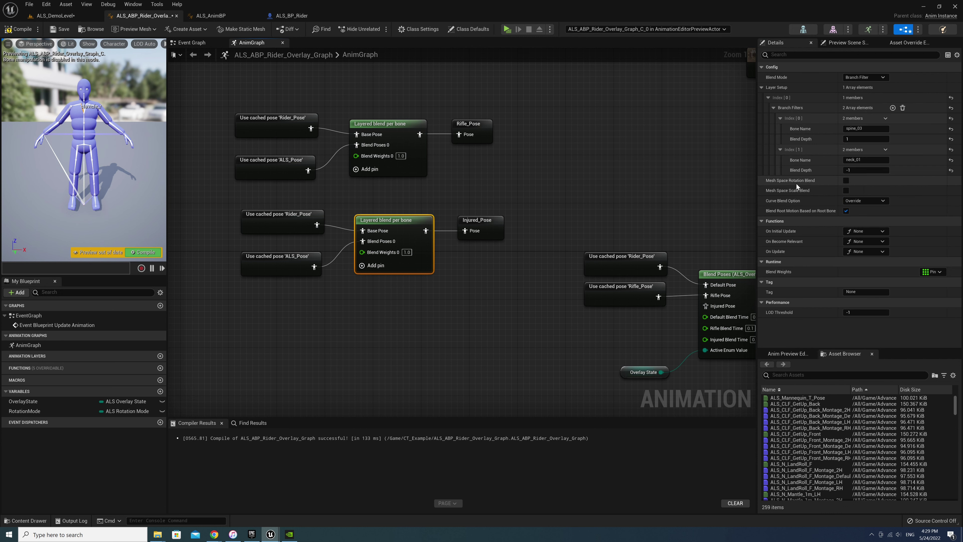
pyautogui.click(893, 109)
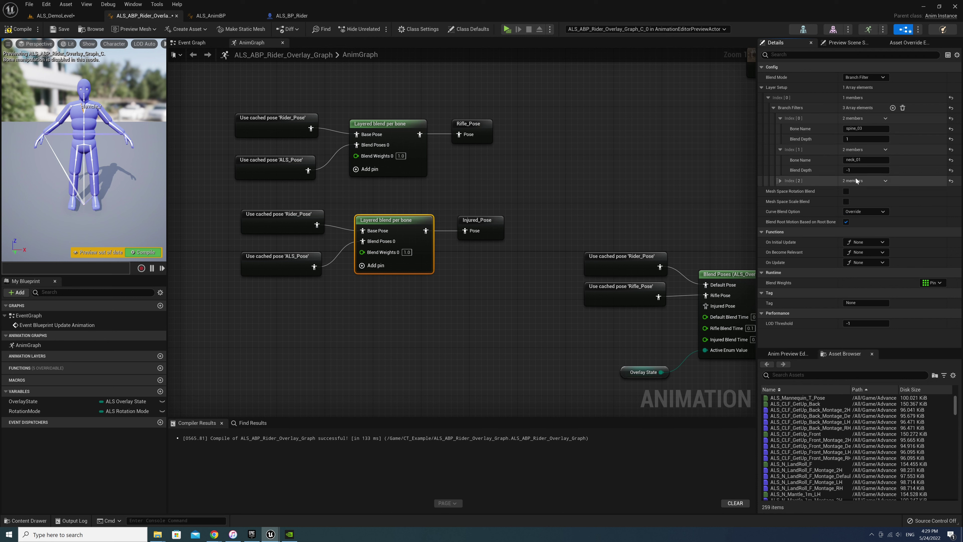
pyautogui.click(786, 181)
pyautogui.hotkey('ctrl', 'v')
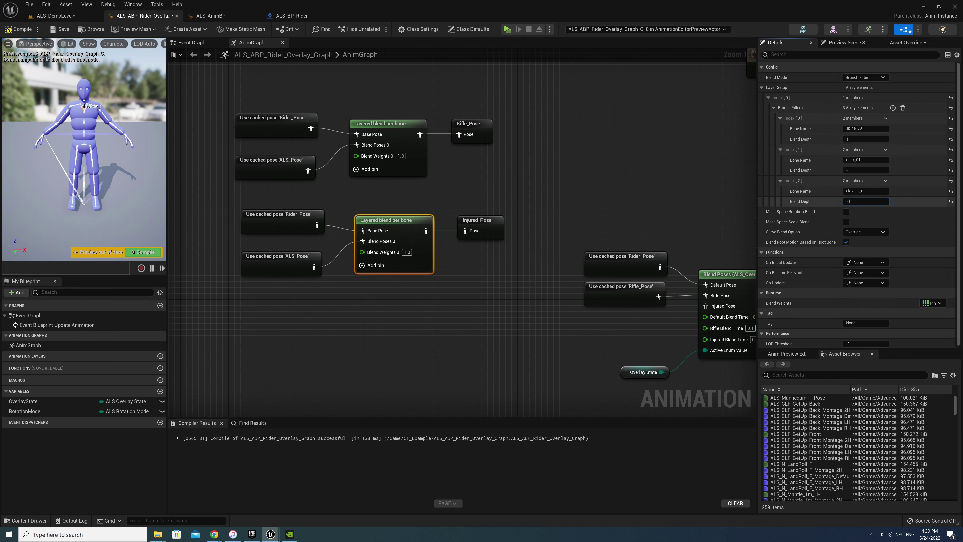
pyautogui.press('Return')
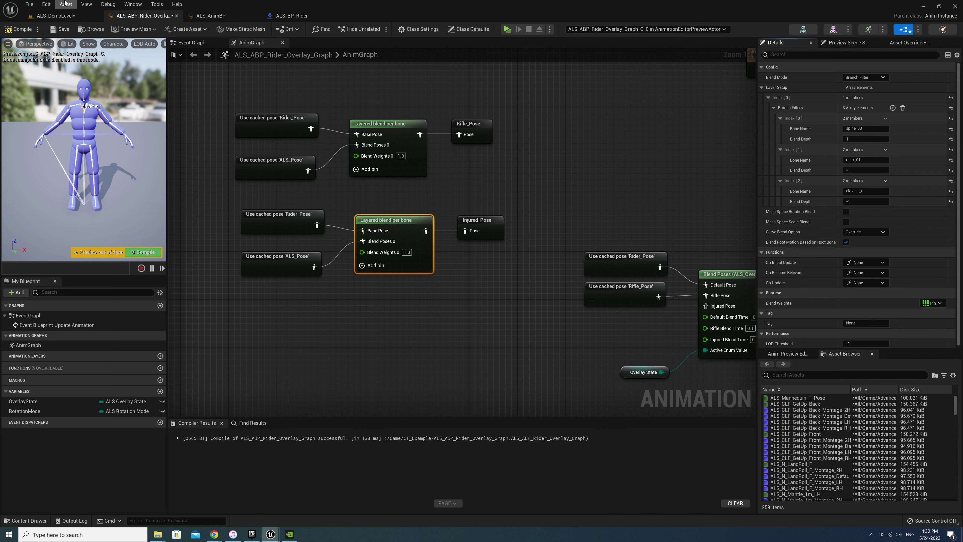
pyautogui.click(61, 33)
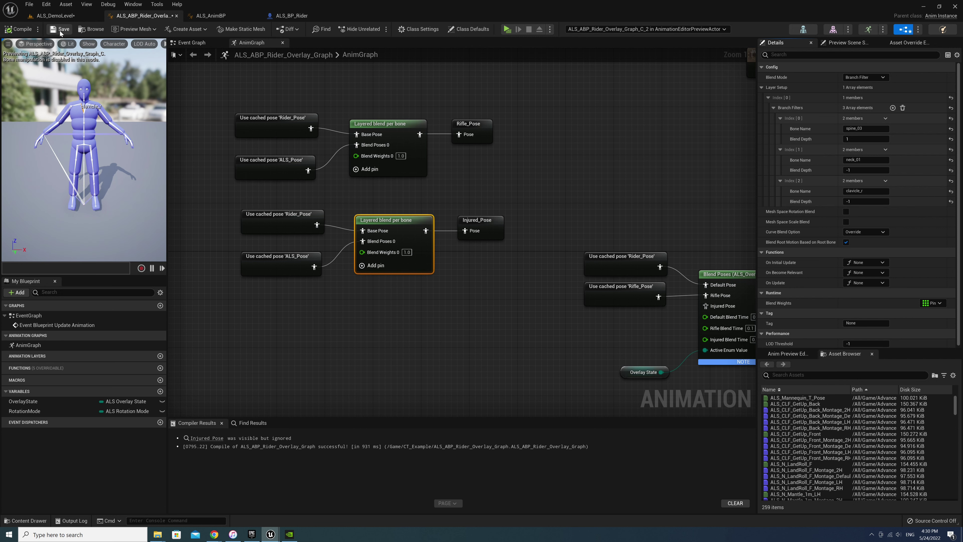
# Place a Use cached pose 'Injured_Pose' node and wire it into the Injured Pose input.
pyautogui.rightClick(584, 319)
pyautogui.write('inju')
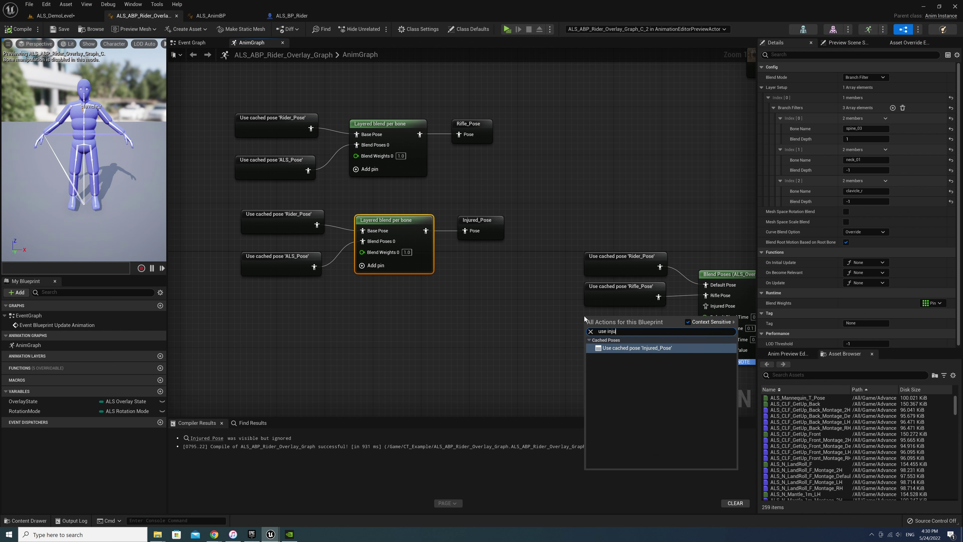
pyautogui.press('Return')
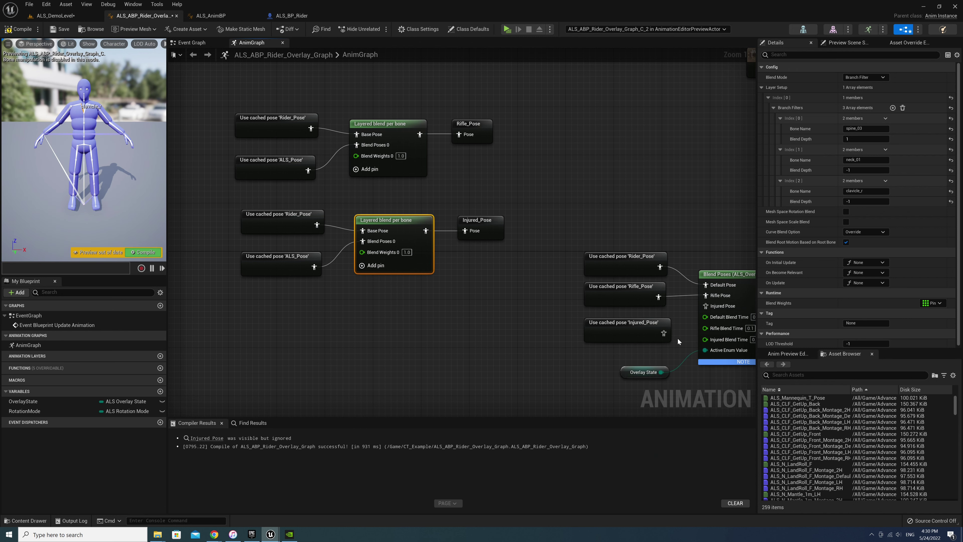
pyautogui.moveTo(664, 333); pyautogui.dragTo(718, 306)
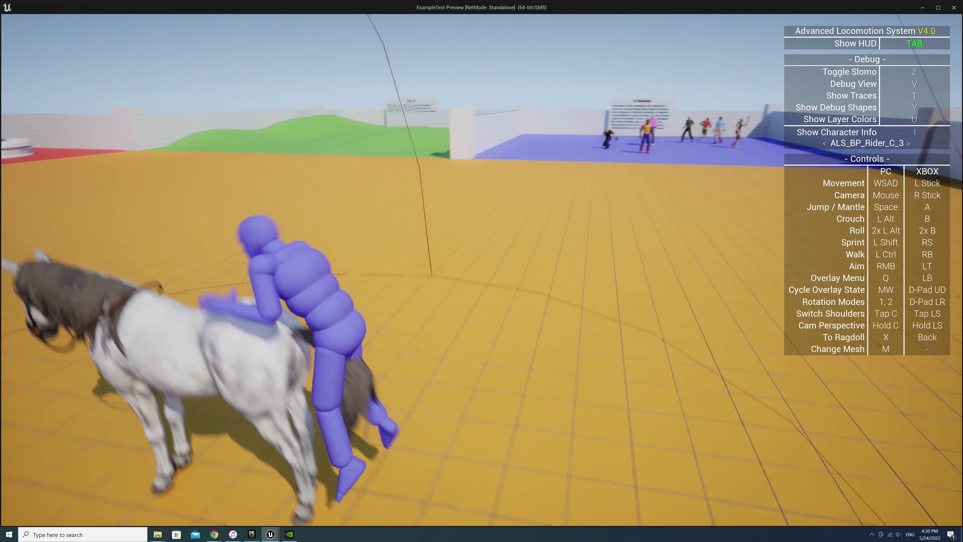
# In the running preview, choose the Injured overlay from the Q menu and walk the horse forward.
pyautogui.press('q')
pyautogui.scroll(-3, 482, 271)
pyautogui.scroll(-3, 482, 271)
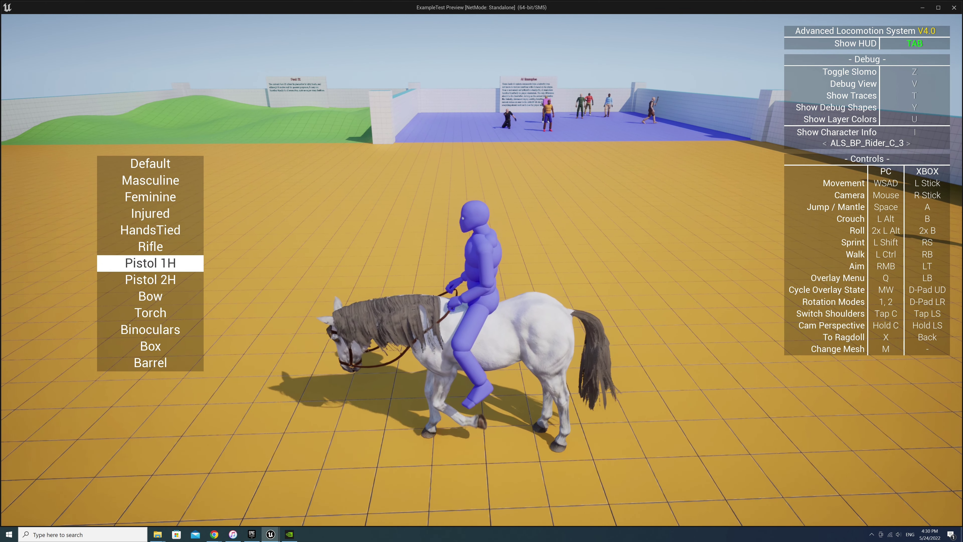
pyautogui.scroll(2, 482, 270)
pyautogui.scroll(1, 482, 271)
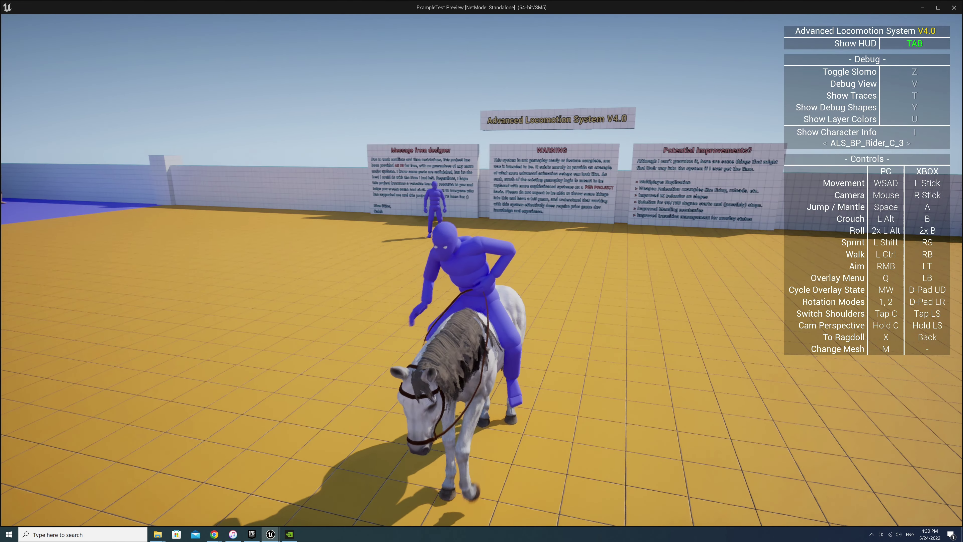
pyautogui.press('w')
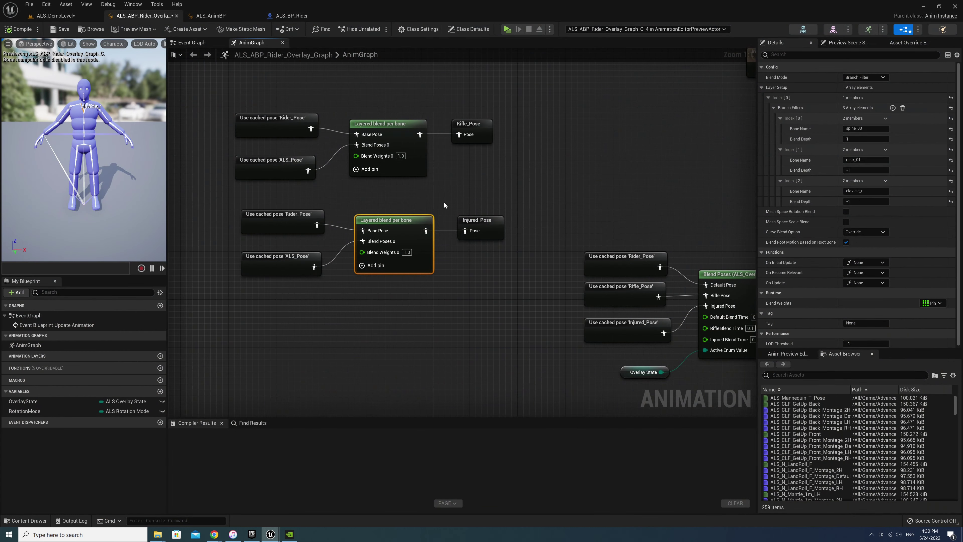
# Copy the Injured_Pose layered-blend chain and paste the duplicate beneath it.
pyautogui.click(444, 203)
pyautogui.moveTo(223, 198); pyautogui.dragTo(518, 312)
pyautogui.click(518, 312)
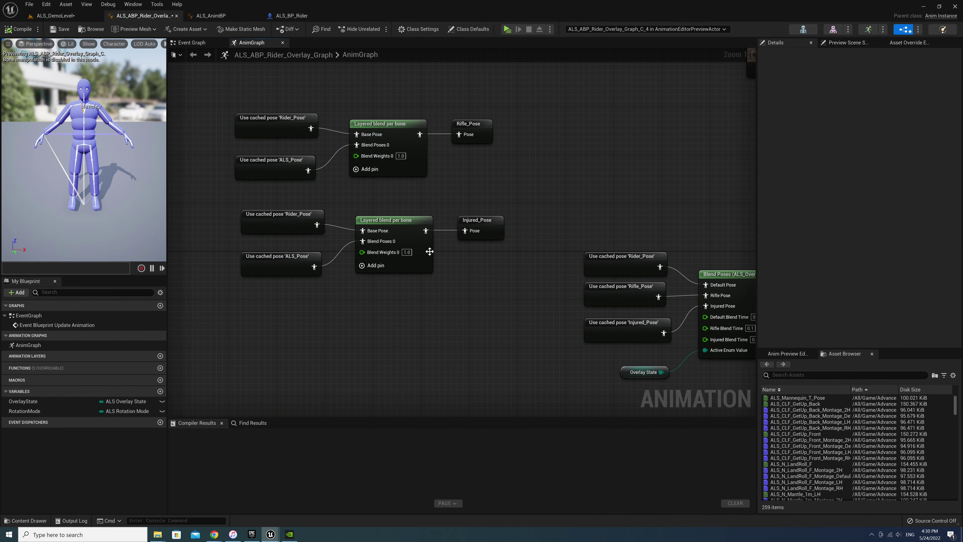
pyautogui.moveTo(205, 215); pyautogui.dragTo(502, 298)
pyautogui.hotkey('ctrl', 'c')
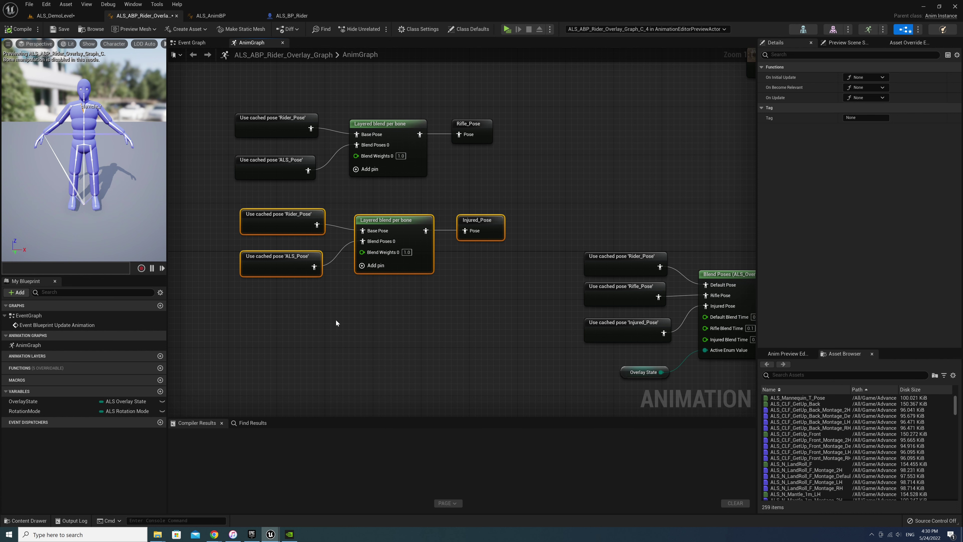
pyautogui.click(329, 325)
pyautogui.hotkey('ctrl', 'v')
pyautogui.moveTo(398, 323); pyautogui.dragTo(379, 304)
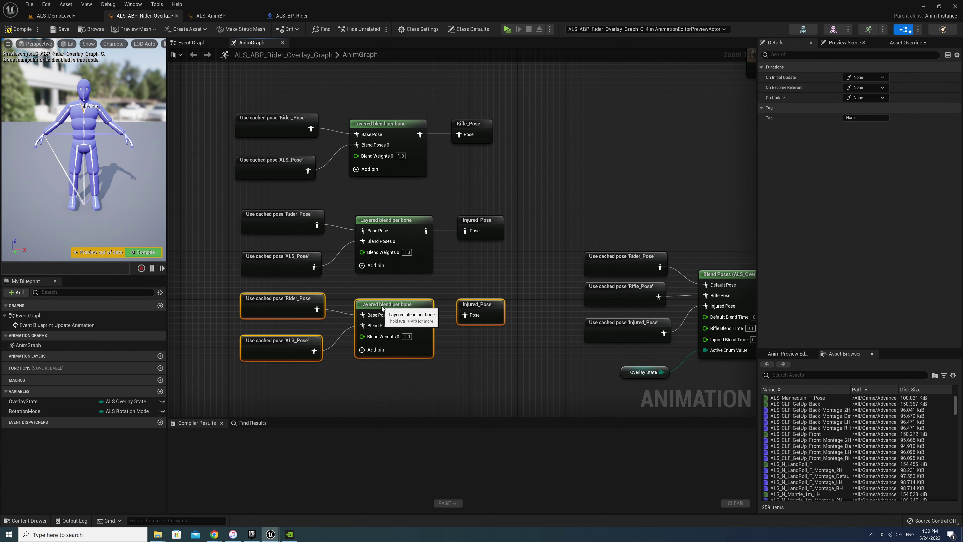
pyautogui.moveTo(380, 304); pyautogui.dragTo(352, 223, button='right')
# Add a Hands Tied Pose input to Blend Poses and rename the copied cache HandsTied_Pose.
pyautogui.rightClick(694, 226)
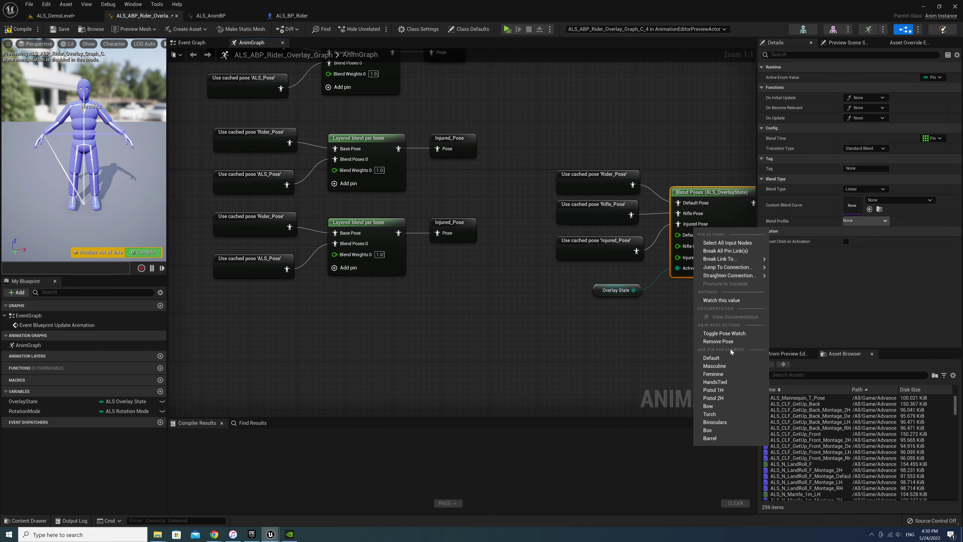
pyautogui.click(715, 382)
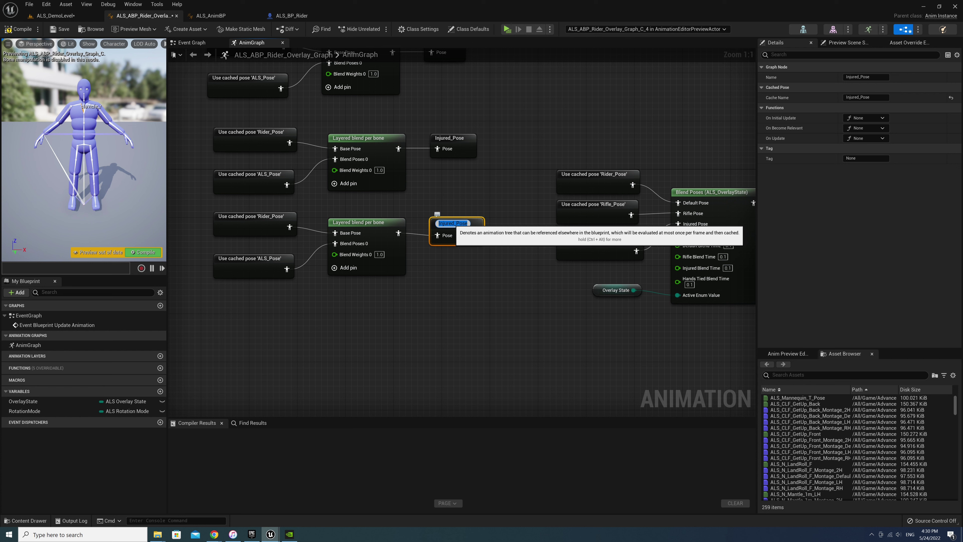
pyautogui.doubleClick(451, 223)
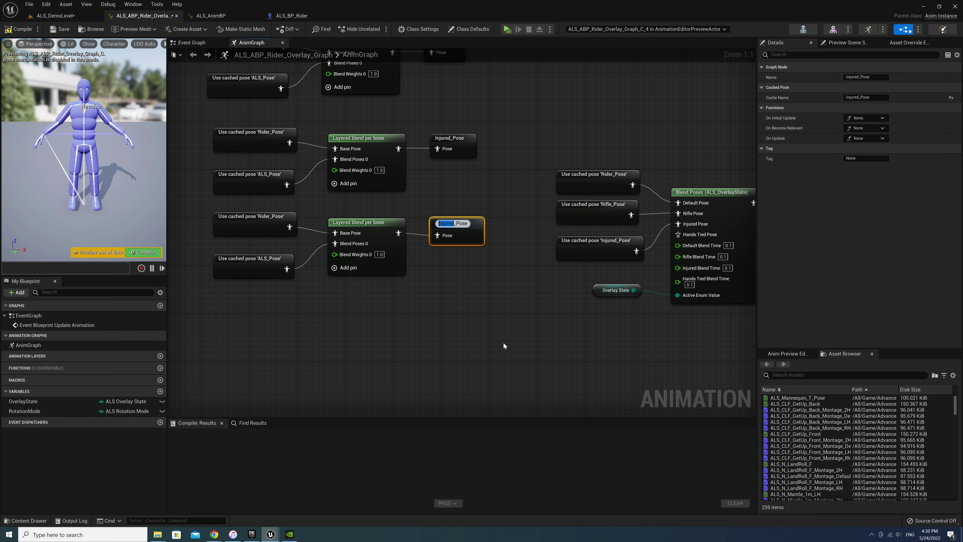
pyautogui.write('HandsT')
pyautogui.write('ied')
pyautogui.click(364, 228)
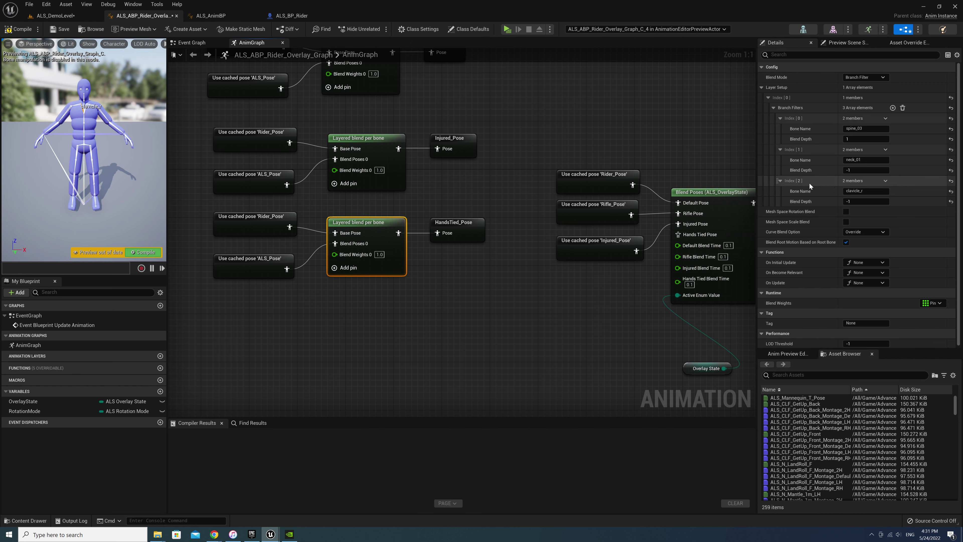
# Delete the clavicle_r branch filter from the copied blend and select the four HandsTied nodes.
pyautogui.click(886, 183)
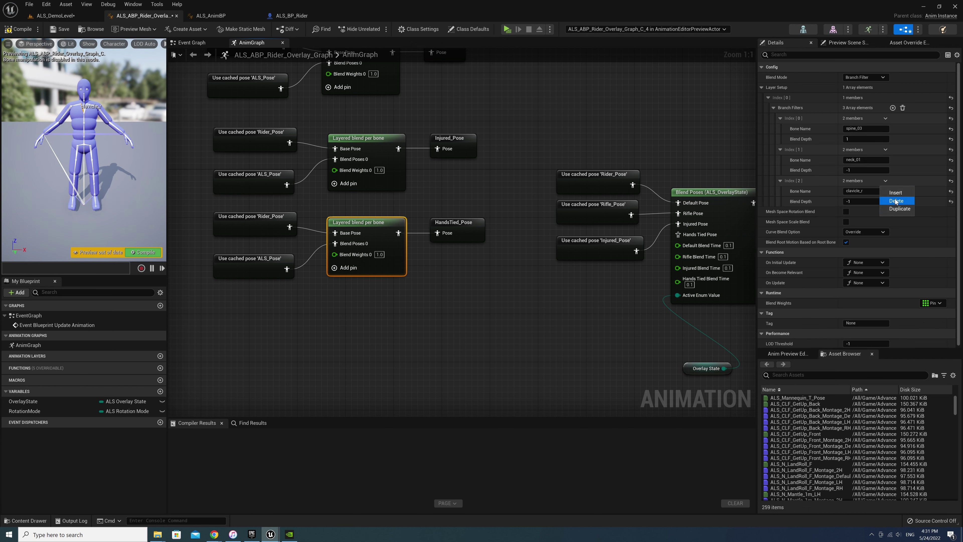
pyautogui.click(895, 202)
pyautogui.click(454, 295)
pyautogui.moveTo(277, 264); pyautogui.dragTo(352, 265, button='right')
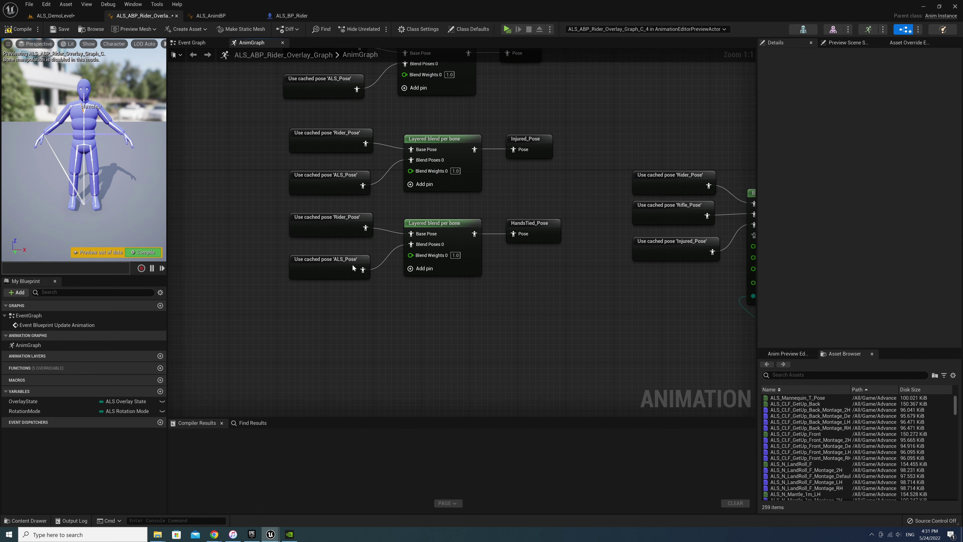
pyautogui.moveTo(247, 218); pyautogui.dragTo(544, 296)
pyautogui.moveTo(601, 320); pyautogui.dragTo(509, 295, button='right')
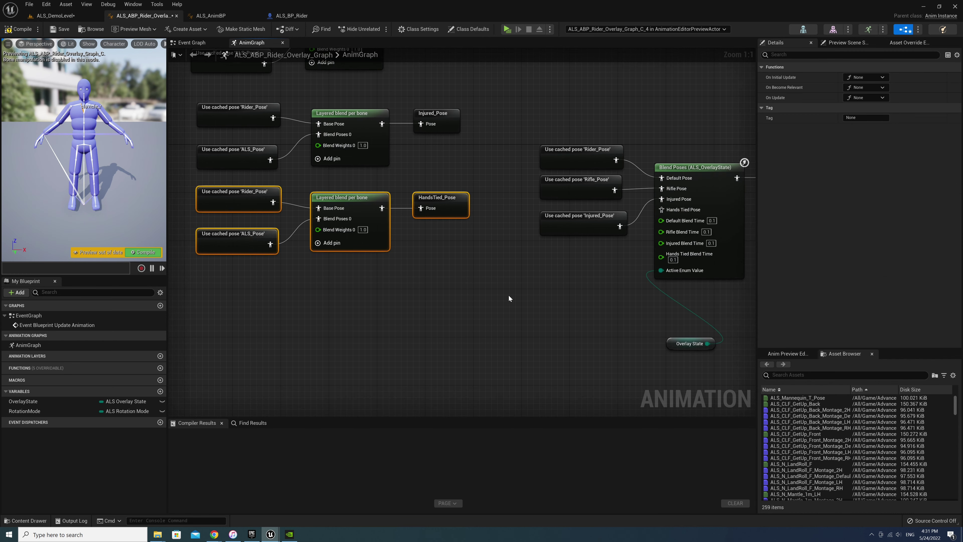
# Place a Use cached pose 'HandsTied_Pose' node and wire it into Hands Tied Pose.
pyautogui.rightClick(524, 254)
pyautogui.write('handstied')
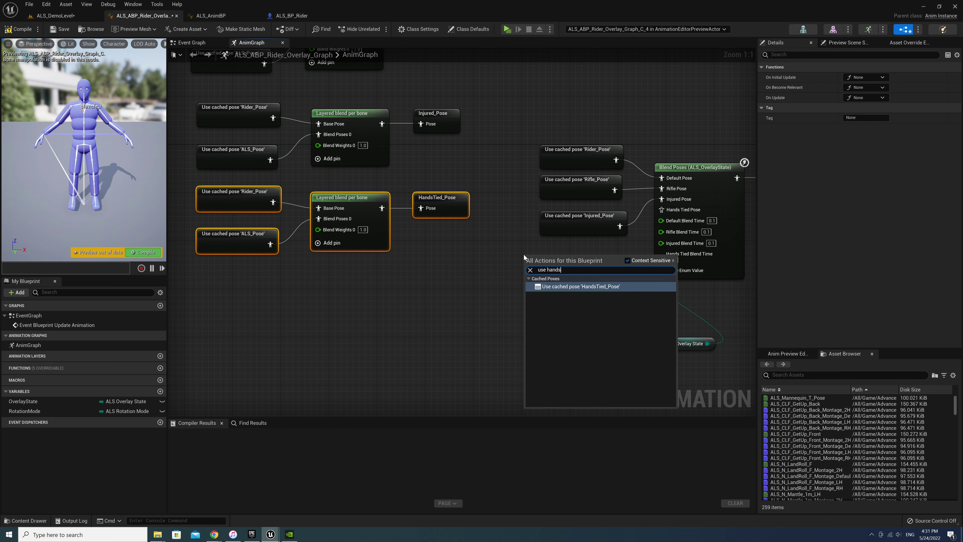
pyautogui.press('Return')
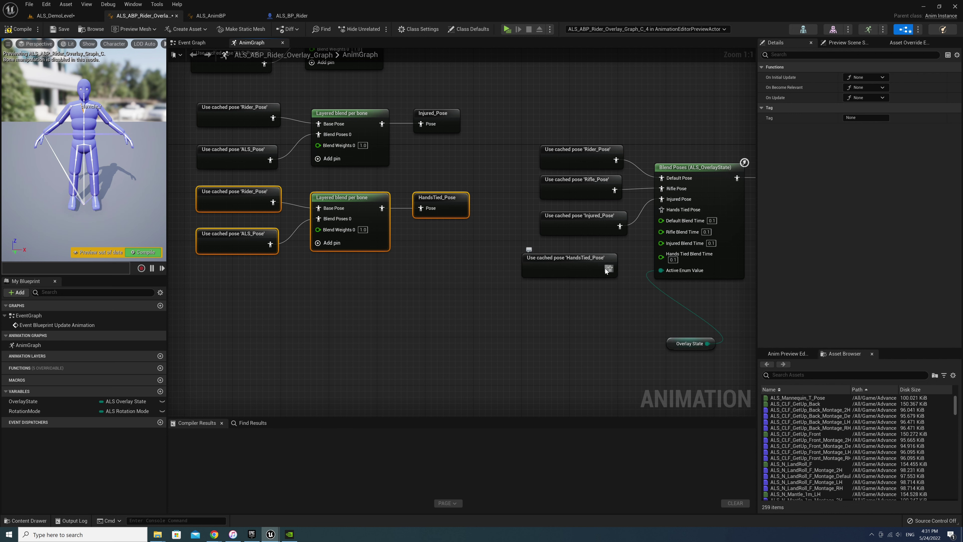
pyautogui.moveTo(609, 269); pyautogui.dragTo(662, 210)
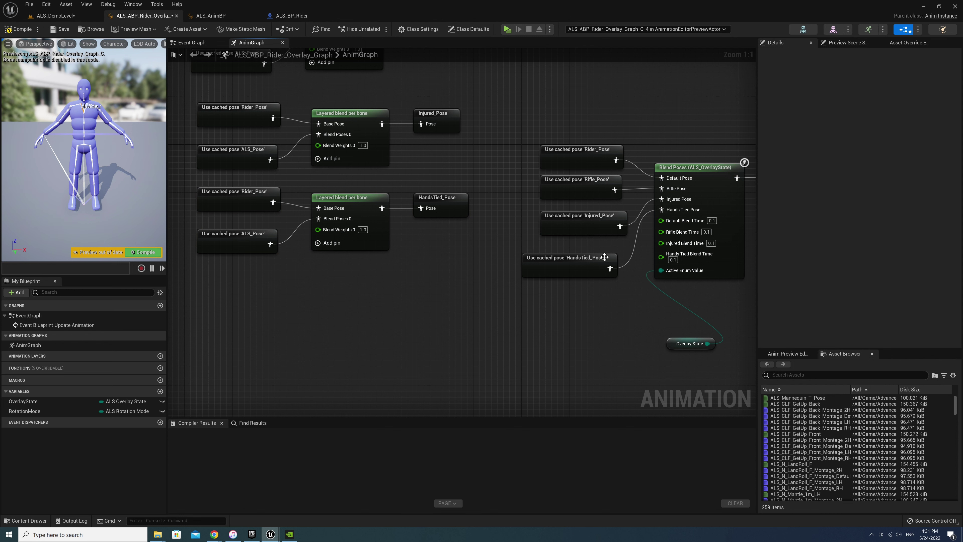
pyautogui.moveTo(605, 258); pyautogui.dragTo(611, 251)
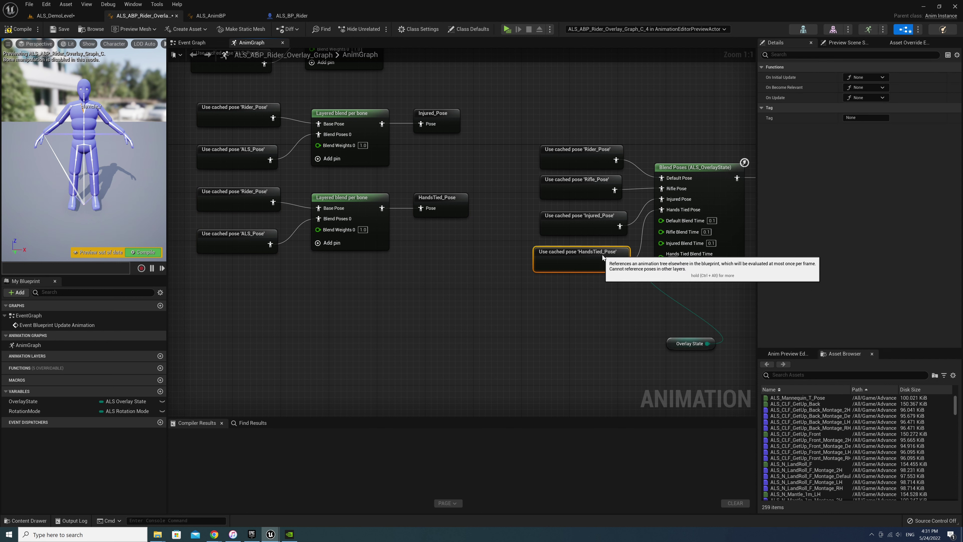
# Add Pistol 1H and Pistol 2H pose inputs to Blend Poses (ALS_OverlayState).
pyautogui.rightClick(672, 214)
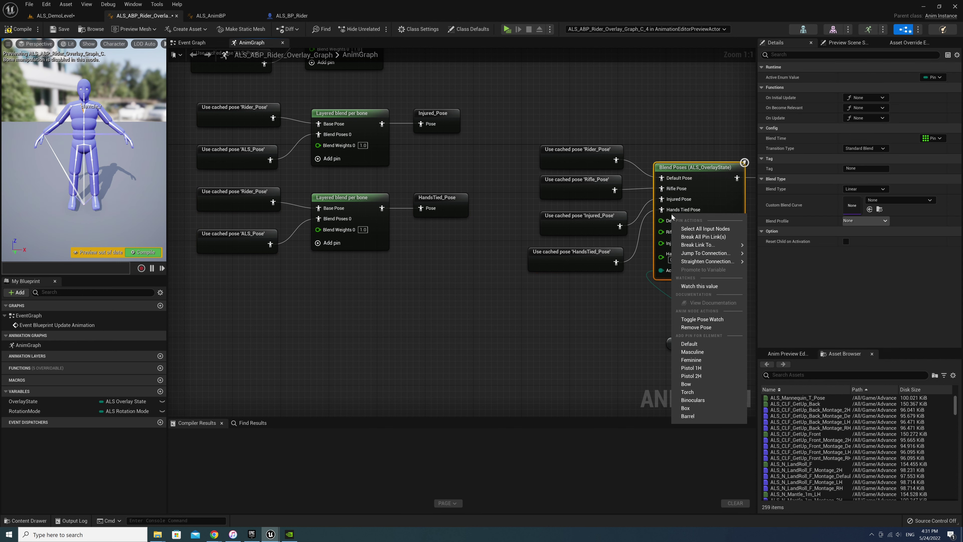
pyautogui.click(696, 368)
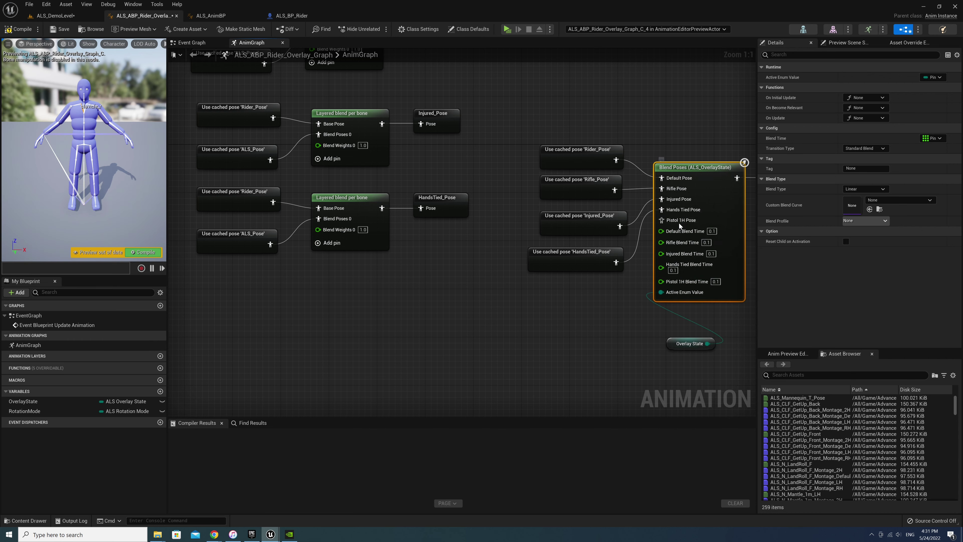
pyautogui.rightClick(679, 222)
pyautogui.click(722, 356)
# Add five more Blend Poses pins in order: Bow, Torch, Binoculars, Box and Barrel.
pyautogui.rightClick(682, 231)
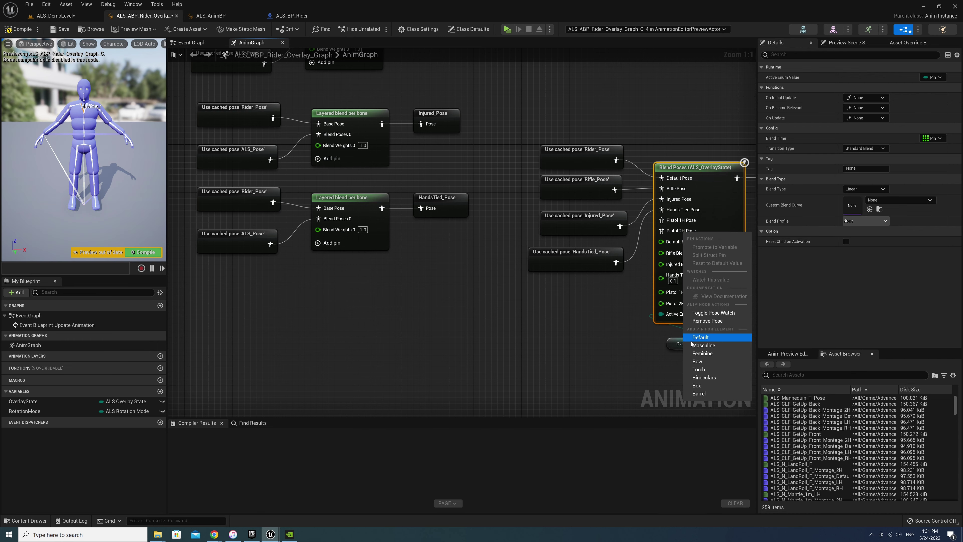
pyautogui.click(708, 364)
pyautogui.rightClick(678, 242)
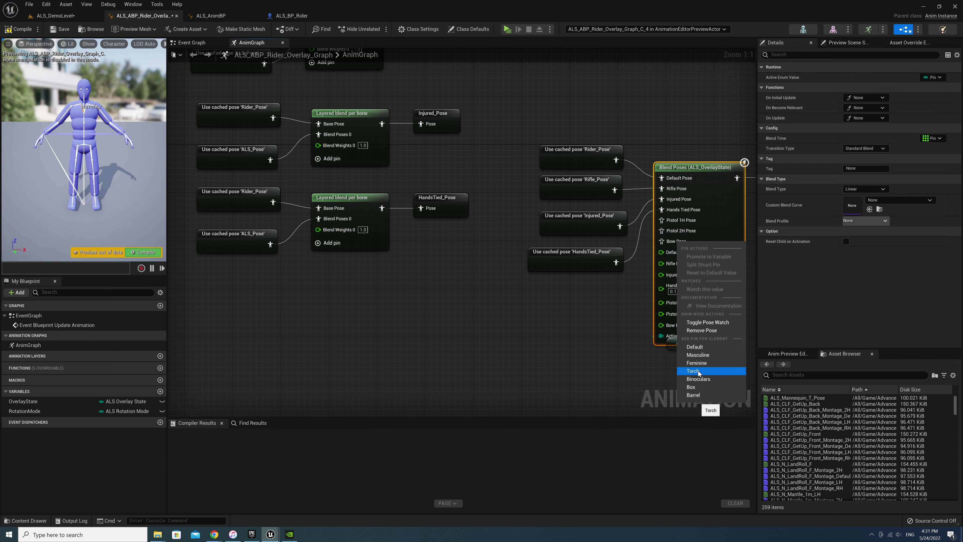
pyautogui.click(699, 371)
pyautogui.rightClick(678, 252)
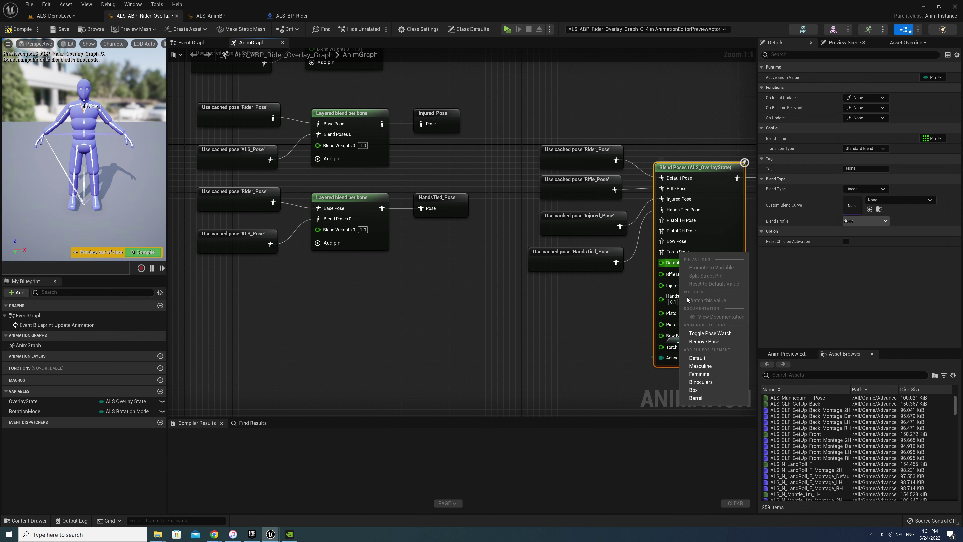
pyautogui.click(701, 381)
pyautogui.rightClick(682, 261)
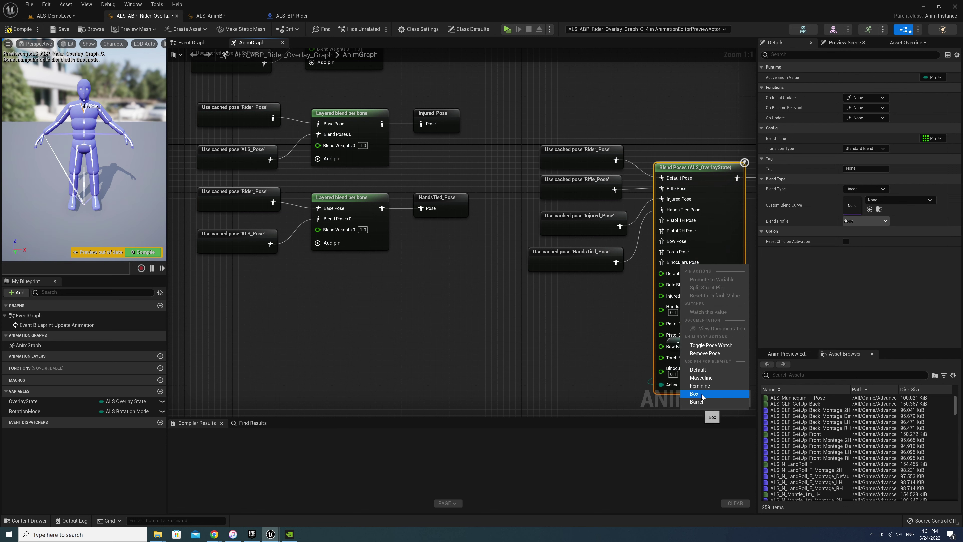
pyautogui.click(695, 393)
pyautogui.rightClick(677, 273)
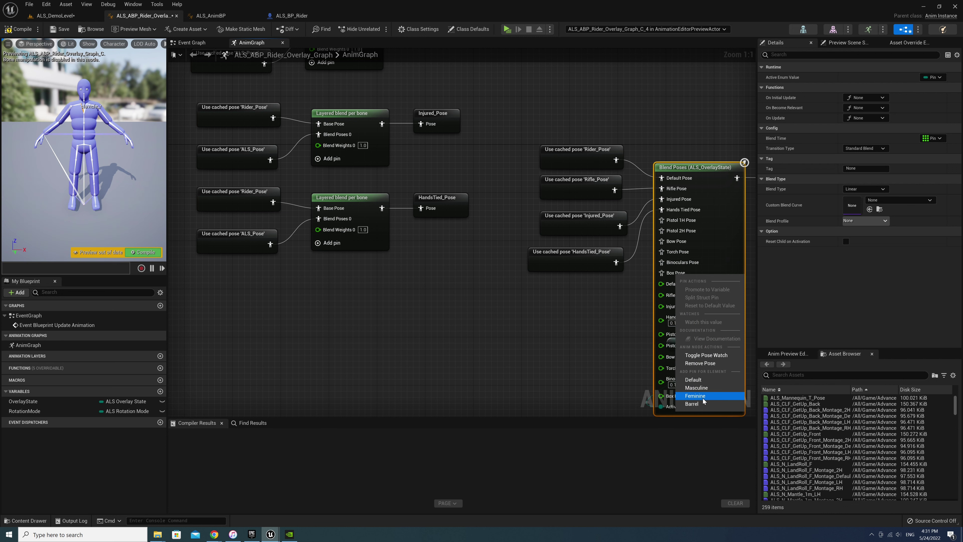
pyautogui.click(692, 404)
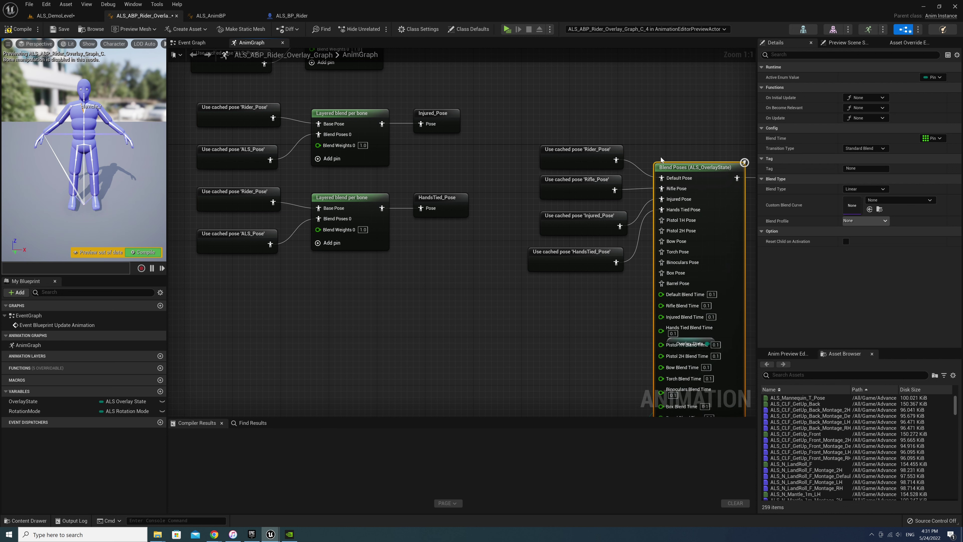
# Copy the HandsTied layered-blend group and paste the duplicate beneath it.
pyautogui.click(575, 322)
pyautogui.moveTo(574, 322); pyautogui.dragTo(590, 306, button='right')
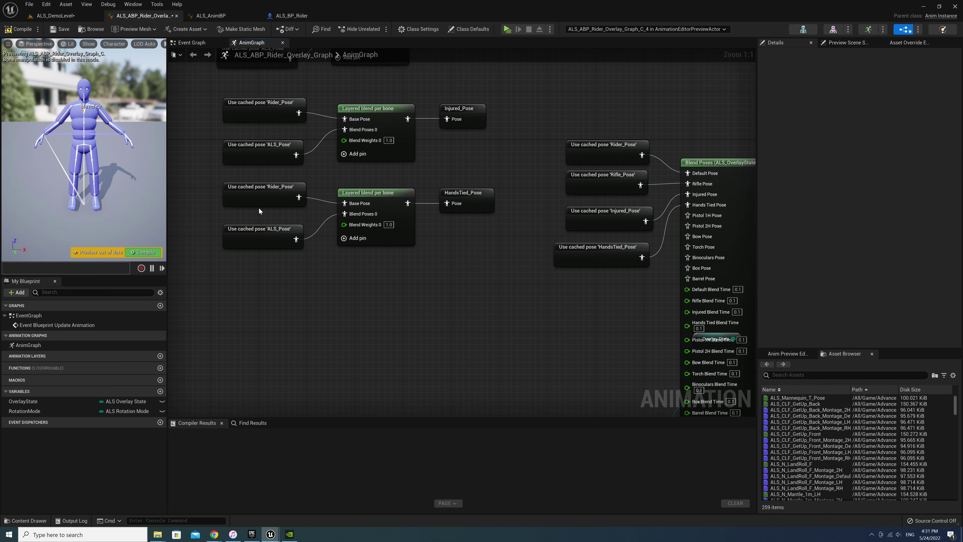
pyautogui.moveTo(230, 203); pyautogui.dragTo(496, 287)
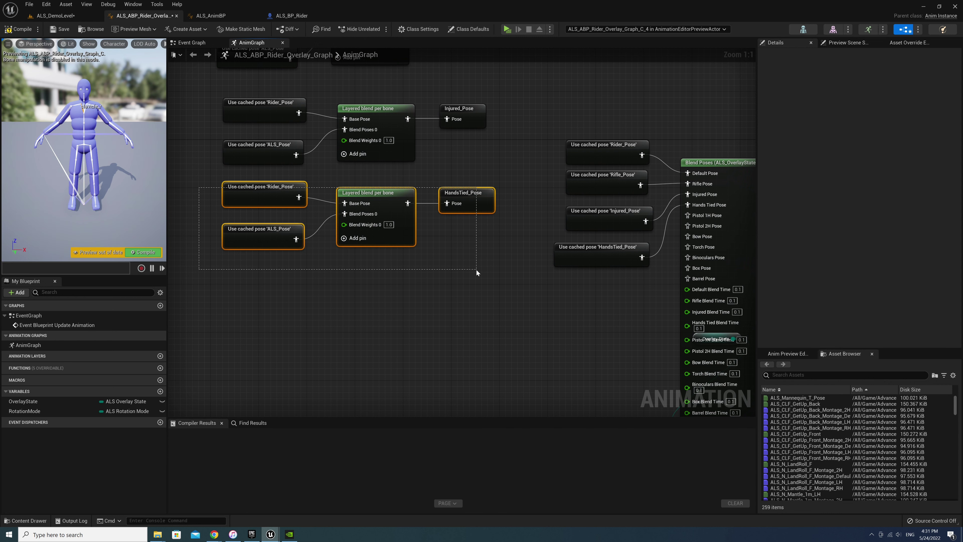
pyautogui.hotkey('ctrl', 'c')
pyautogui.click(374, 292)
pyautogui.hotkey('ctrl', 'v')
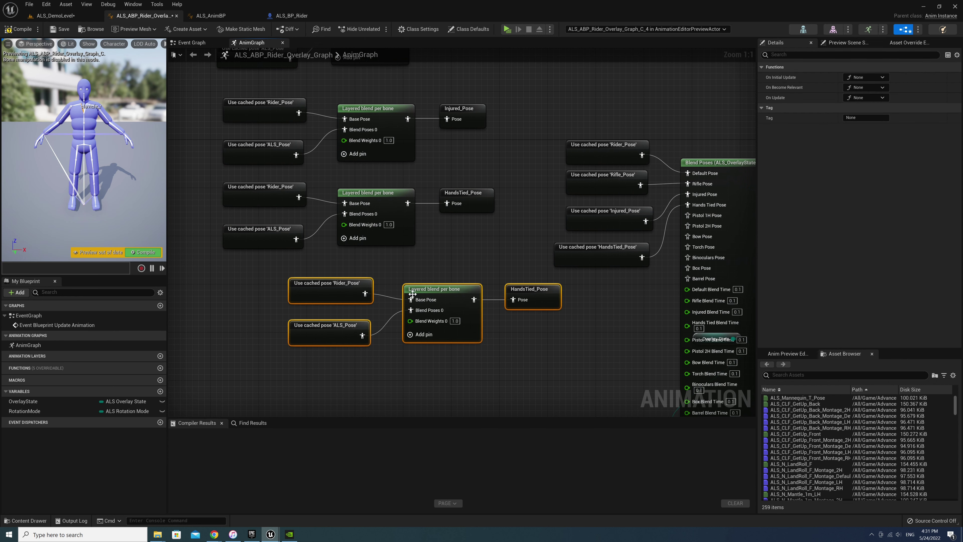
pyautogui.moveTo(435, 295); pyautogui.dragTo(368, 283)
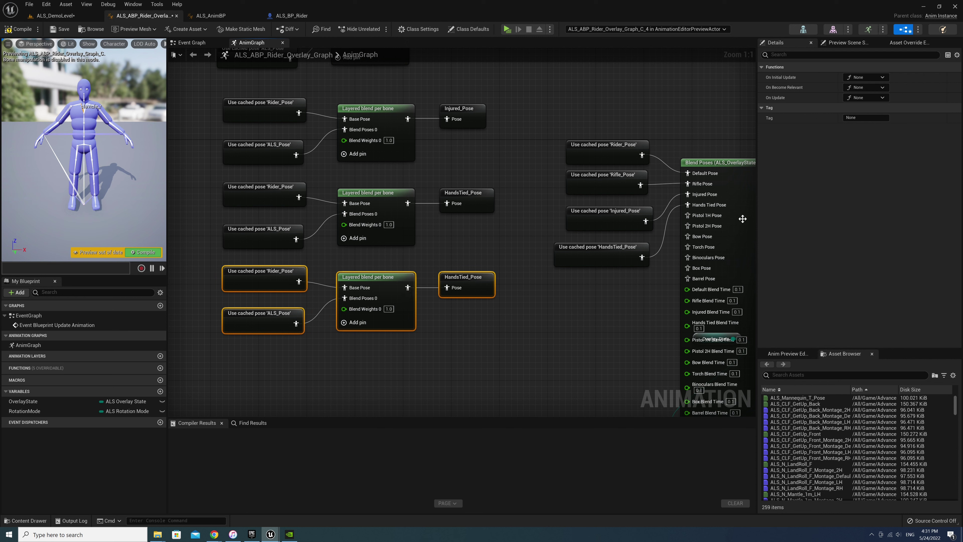
# Rename the copied cached pose from HandsTied_Pose to Pistol1H_Pose.
pyautogui.click(464, 277)
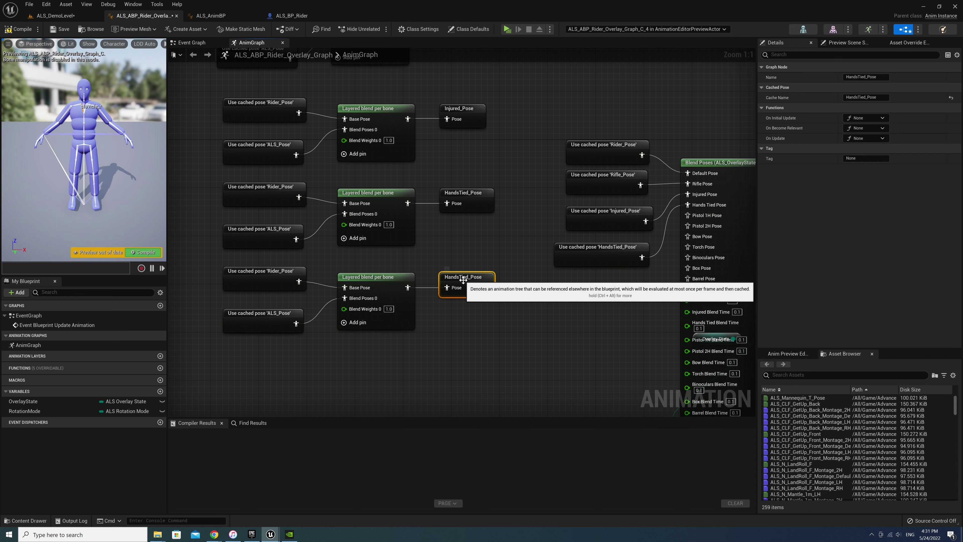
pyautogui.doubleClick(464, 278)
pyautogui.press('Home')
pyautogui.hotkey('shift', 'Right')
pyautogui.hotkey('shift', 'Right')
pyautogui.hotkey('shift', 'Right')
pyautogui.hotkey('shift', 'Right')
pyautogui.hotkey('shift', 'Right')
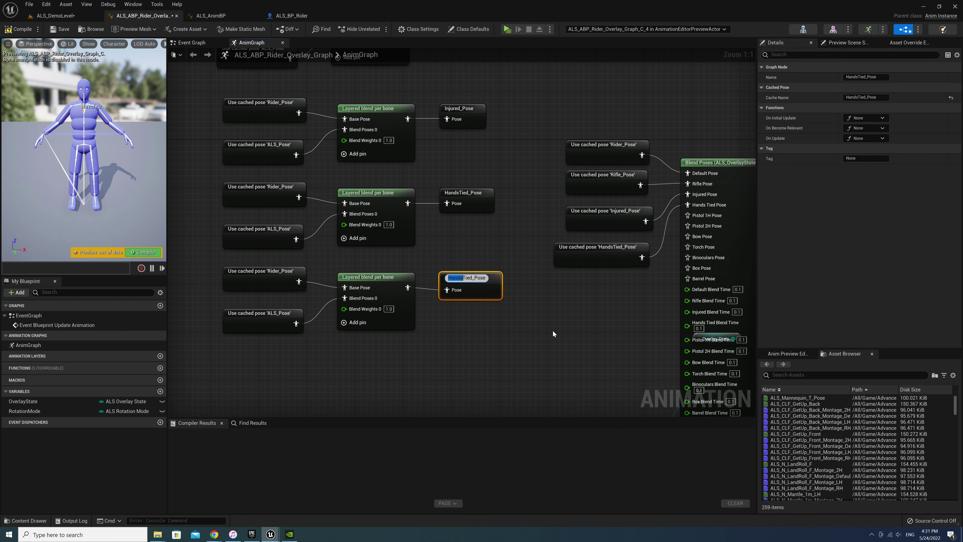
pyautogui.hotkey('shift', 'Right')
pyautogui.hotkey('shift', 'Right')
pyautogui.hotkey('shift', 'Right')
pyautogui.hotkey('shift', 'Right')
pyautogui.write('P')
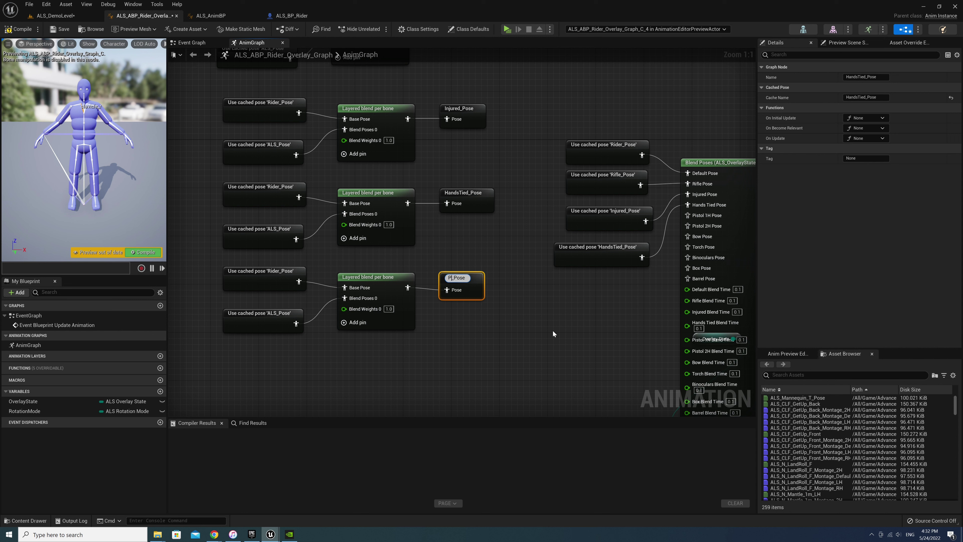
pyautogui.write('istol')
pyautogui.write('1H')
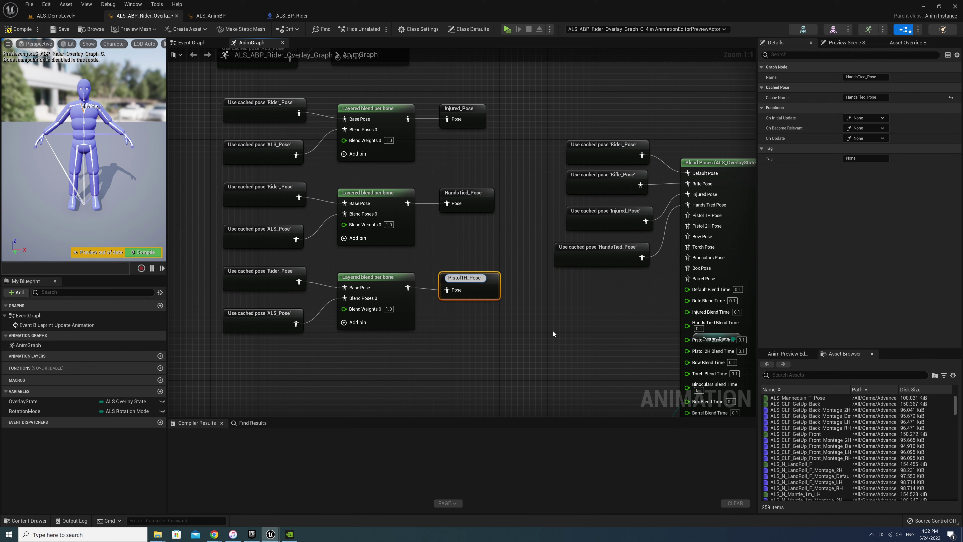
pyautogui.press('Return')
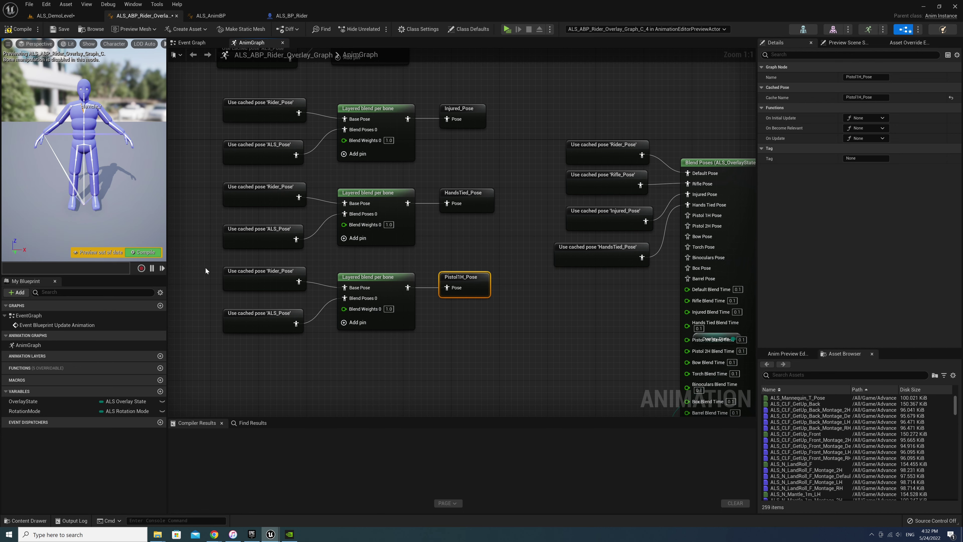
# Duplicate the Pistol1H group and line the copy up below it.
pyautogui.moveTo(206, 270); pyautogui.dragTo(501, 338)
pyautogui.hotkey('ctrl', 'c')
pyautogui.click(376, 387)
pyautogui.hotkey('ctrl', 'v')
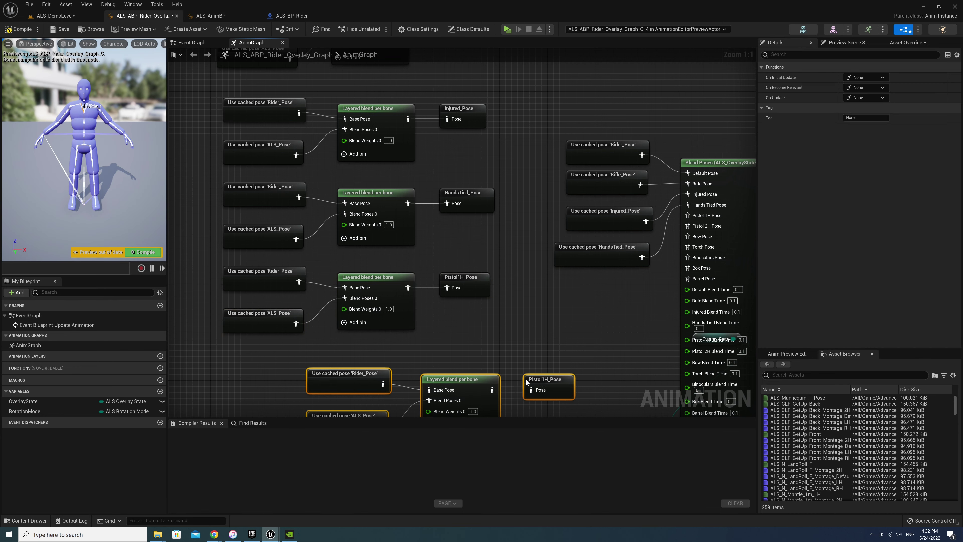
pyautogui.moveTo(550, 383); pyautogui.dragTo(466, 371)
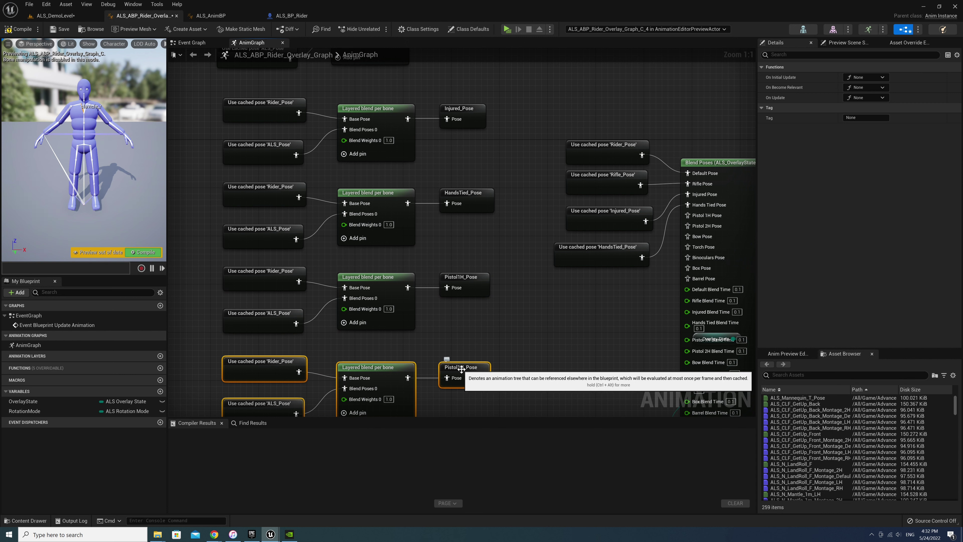
# Rename the newest cached pose Pistol2H_Pose and select its group.
pyautogui.click(466, 368)
pyautogui.click(464, 368)
pyautogui.press('Return')
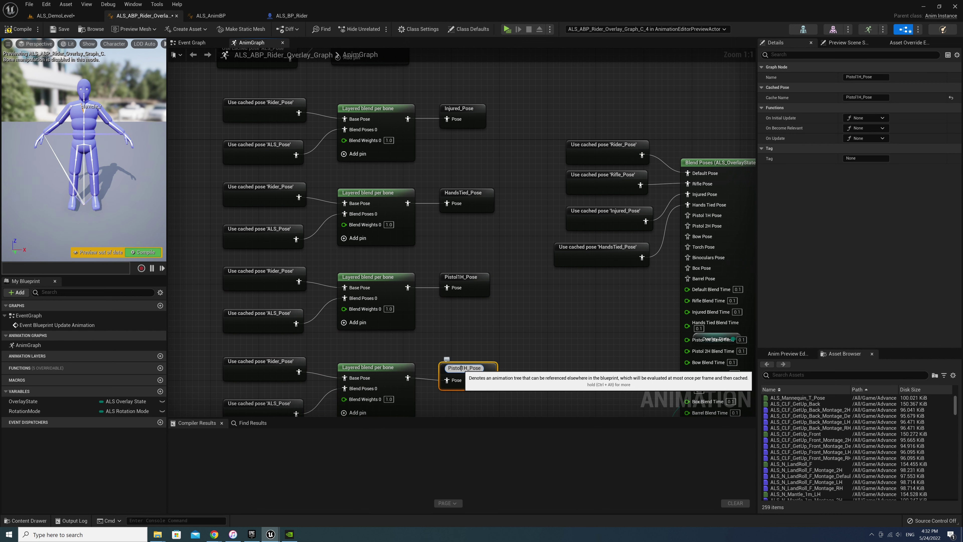
pyautogui.press('Delete')
pyautogui.write('2')
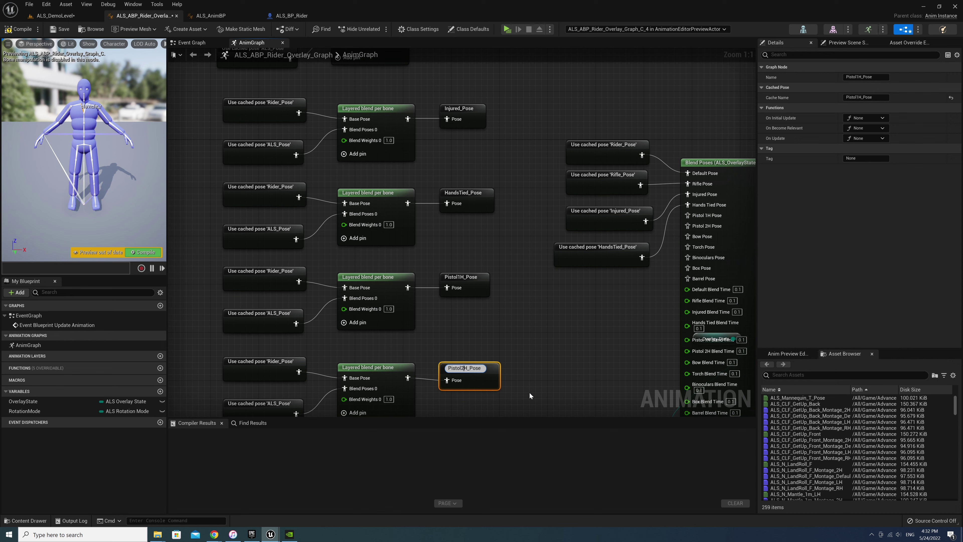
pyautogui.press('Return')
pyautogui.moveTo(529, 392); pyautogui.dragTo(538, 275, button='right')
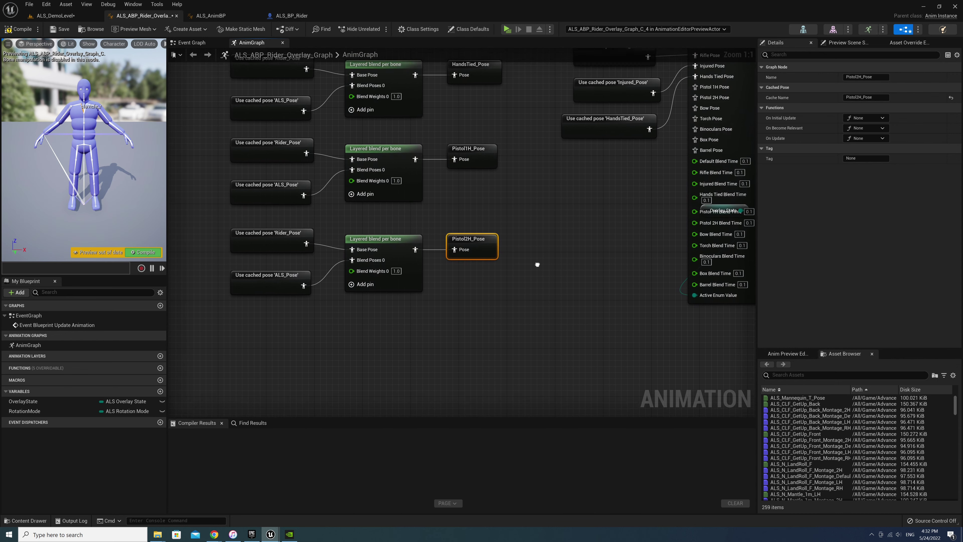
# Move the duplicated group further down and rename its cached pose Bow_Pose.
pyautogui.moveTo(215, 233); pyautogui.dragTo(577, 365)
pyautogui.moveTo(395, 256); pyautogui.dragTo(396, 340)
pyautogui.click(475, 336)
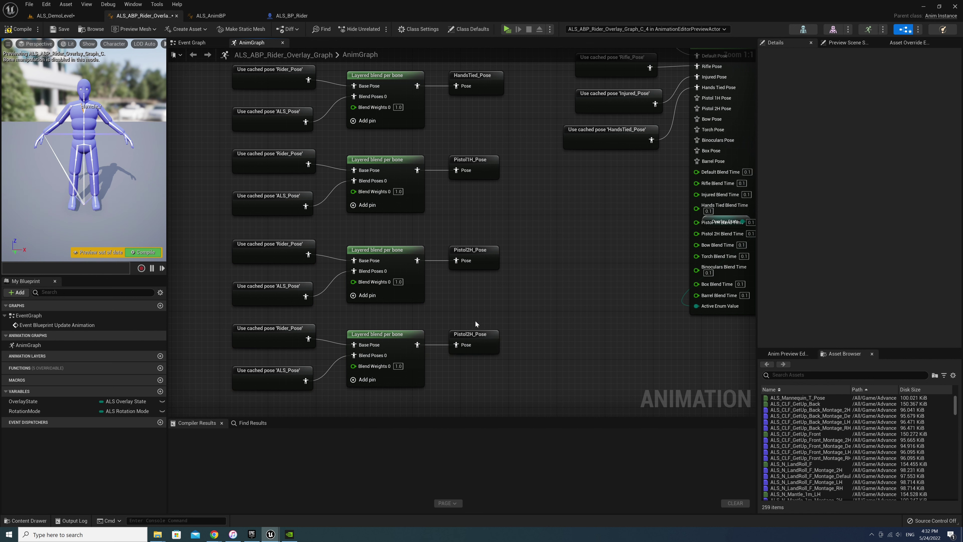
pyautogui.click(475, 335)
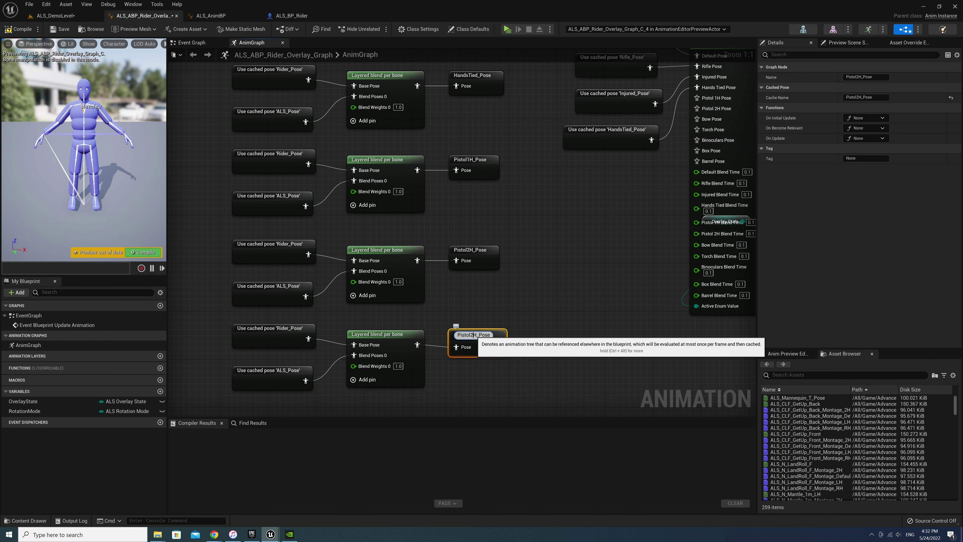
pyautogui.moveTo(477, 336); pyautogui.dragTo(436, 337)
pyautogui.write('Bow')
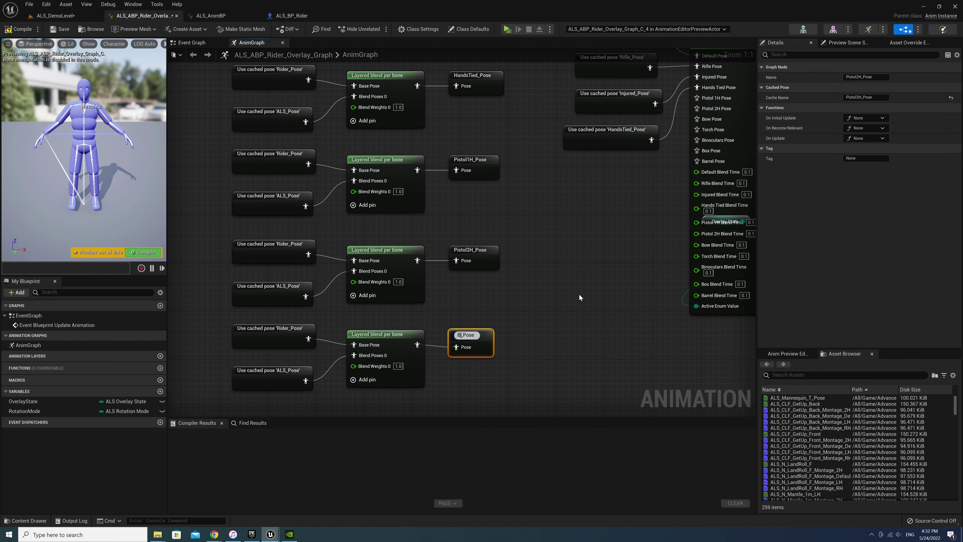
pyautogui.press('Return')
# Copy the Bow row, place the duplicate below, and rename its cached pose Torch.
pyautogui.moveTo(222, 321); pyautogui.dragTo(496, 391)
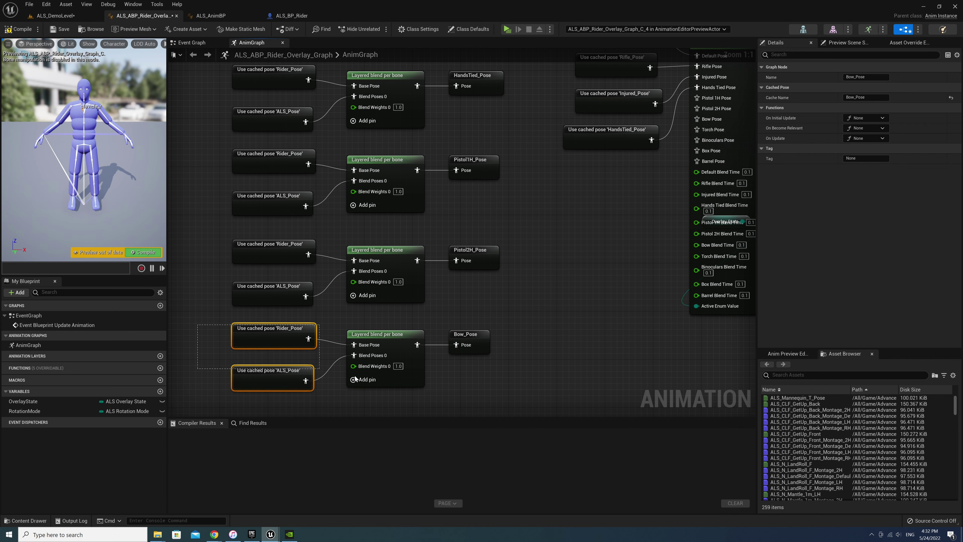
pyautogui.moveTo(500, 376); pyautogui.dragTo(498, 319, button='right')
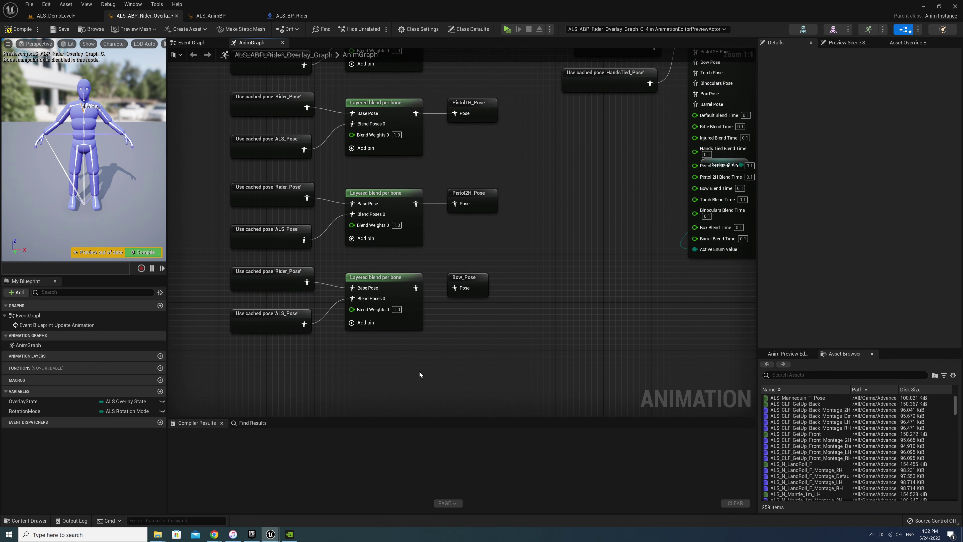
pyautogui.hotkey('ctrl', 'c')
pyautogui.hotkey('ctrl', 'v')
pyautogui.moveTo(471, 380); pyautogui.dragTo(376, 361)
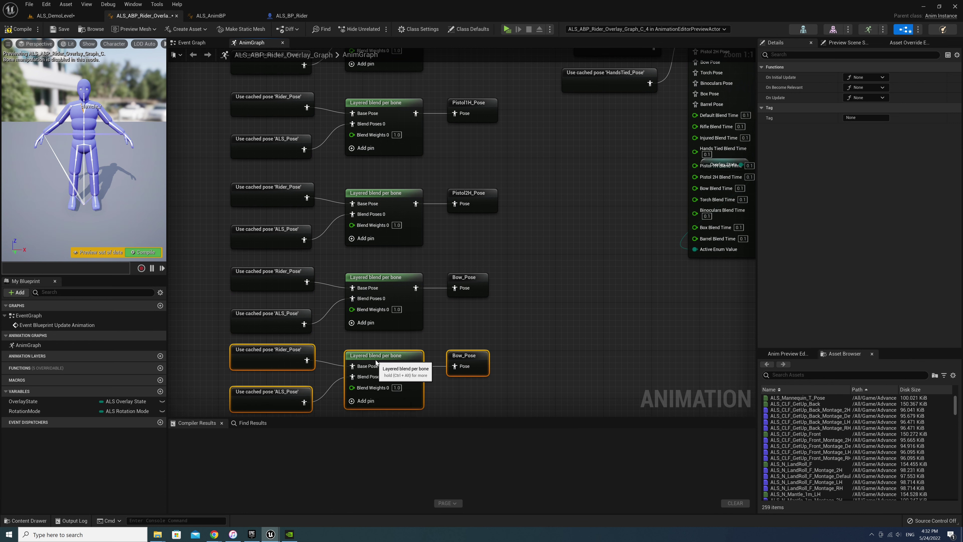
pyautogui.click(470, 356)
pyautogui.click(471, 356)
pyautogui.write('Torc')
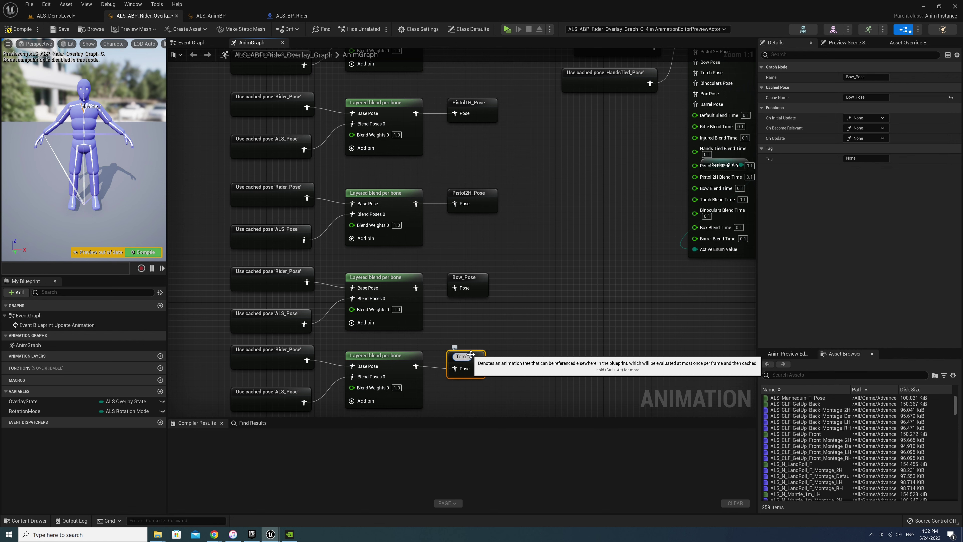
pyautogui.write('h')
pyautogui.press('Return')
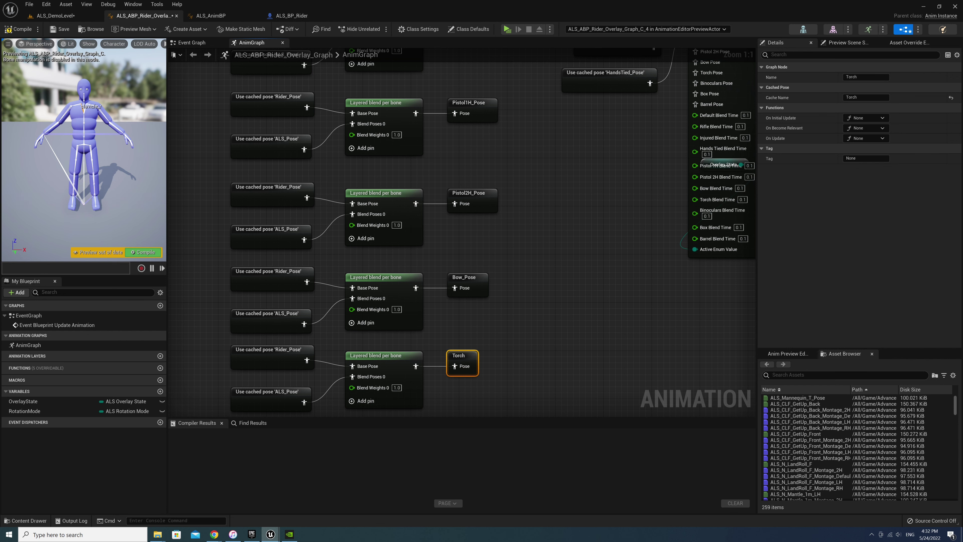
# Duplicate the four-node Torch row and align the copy beneath it.
pyautogui.scroll(-2, 518, 335)
pyautogui.moveTo(273, 287); pyautogui.dragTo(514, 343)
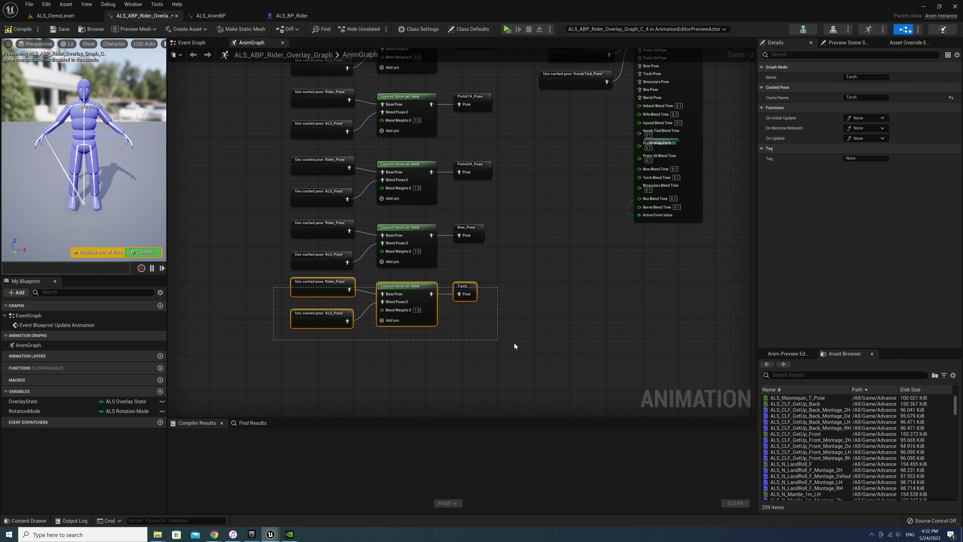
pyautogui.hotkey('ctrl', 'c')
pyautogui.hotkey('ctrl', 'v')
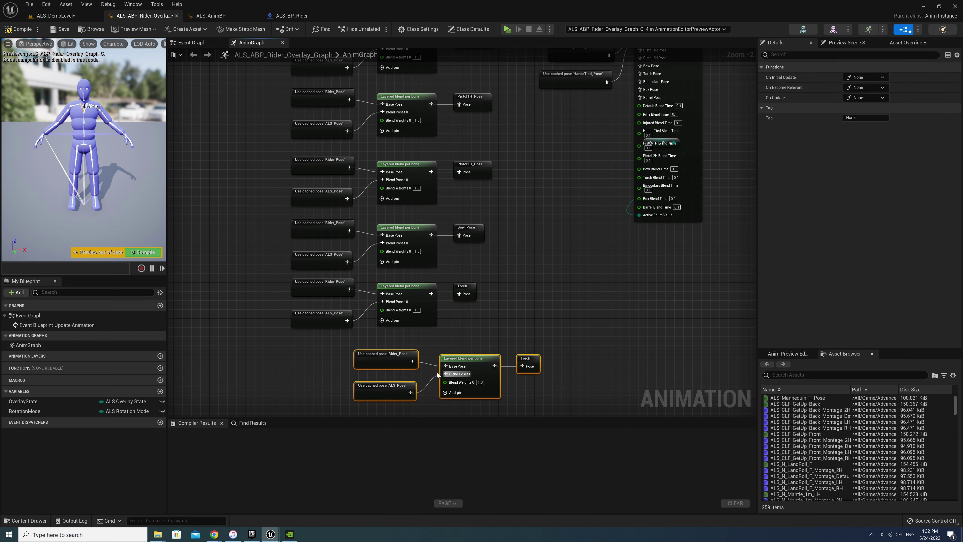
pyautogui.moveTo(379, 358); pyautogui.dragTo(315, 350)
pyautogui.click(439, 359)
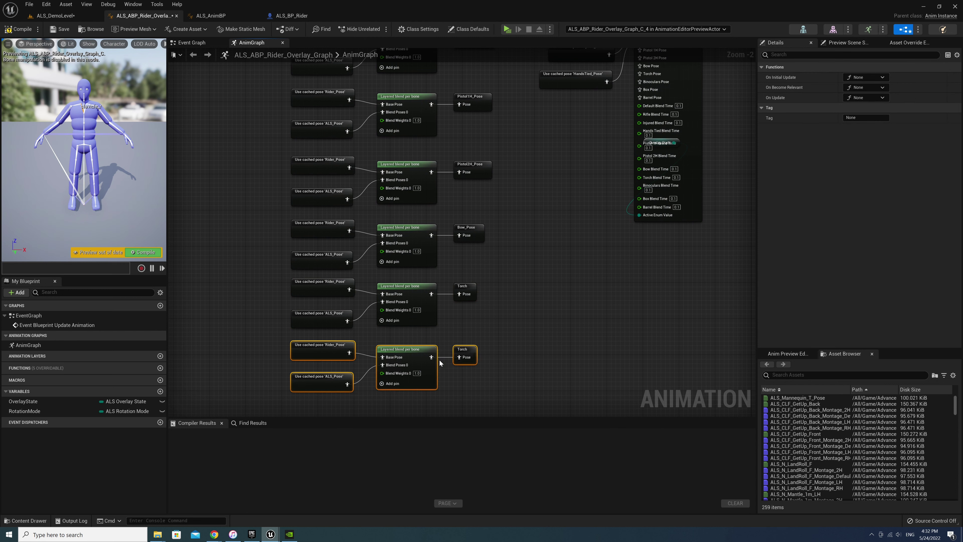
pyautogui.click(462, 347)
# Rename the two Torch cached-pose nodes to Torch_Pose and Binoculars_Pose.
pyautogui.doubleClick(465, 287)
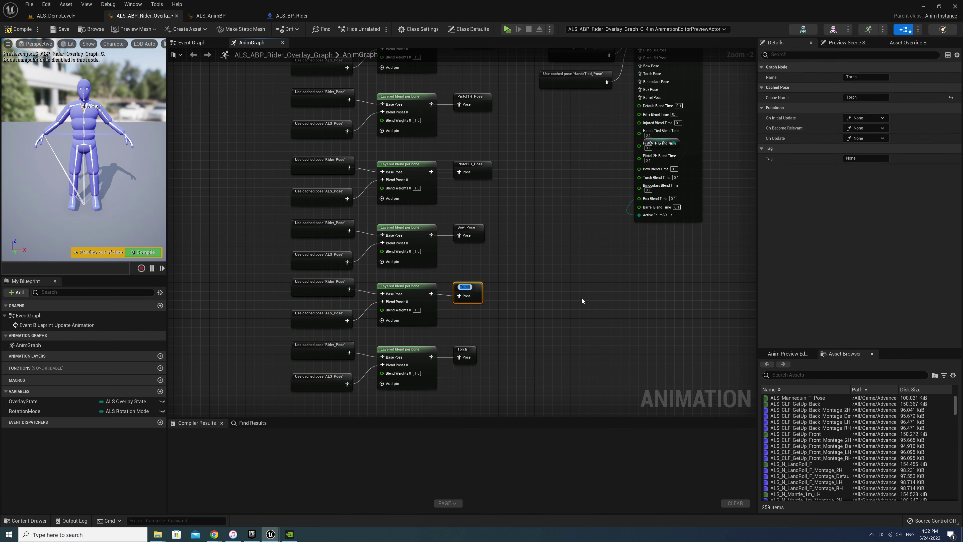
pyautogui.write('Torch_Pos')
pyautogui.write('e')
pyautogui.press('Return')
pyautogui.click(463, 351)
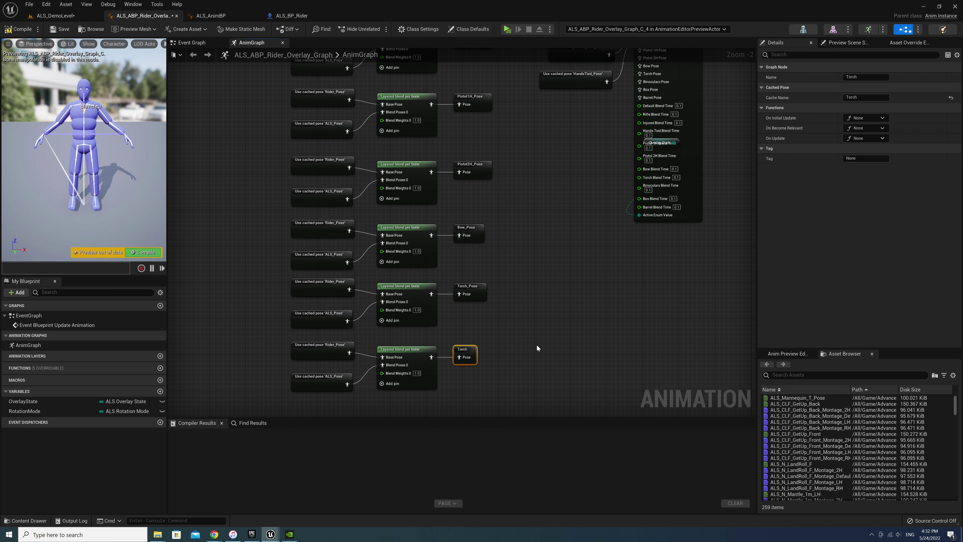
pyautogui.press('F2')
pyautogui.write('Bin')
pyautogui.write('ocula')
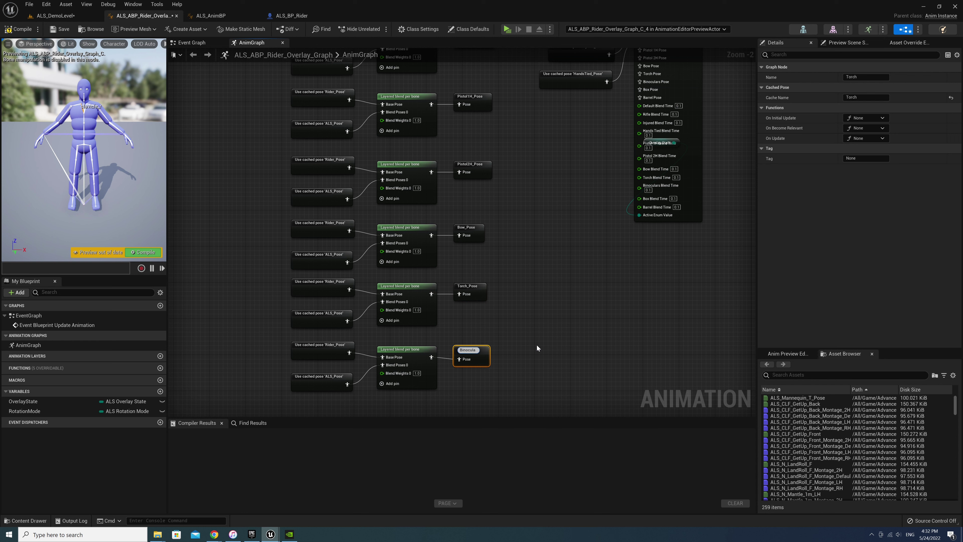
pyautogui.write('rs_Po')
pyautogui.write('se')
pyautogui.press('Return')
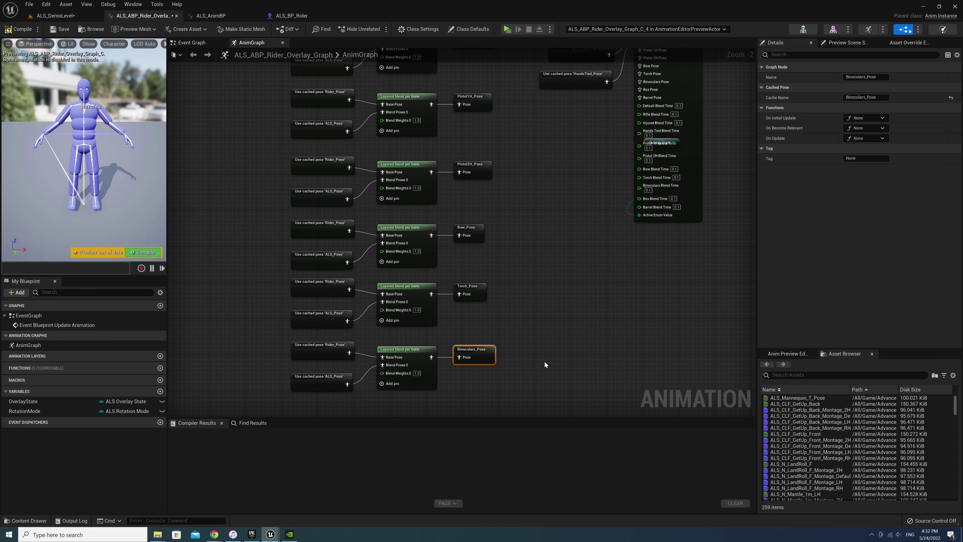
# Duplicate the Binoculars layered-blend row and rename the copy's cached pose Box_Pose.
pyautogui.moveTo(545, 362); pyautogui.dragTo(528, 309, button='right')
pyautogui.moveTo(254, 306)
pyautogui.mouseDown()
pyautogui.moveTo(489, 356)
pyautogui.moveTo(466, 363)
pyautogui.mouseUp()
pyautogui.hotkey('ctrl', 'c')
pyautogui.hotkey('ctrl', 'v')
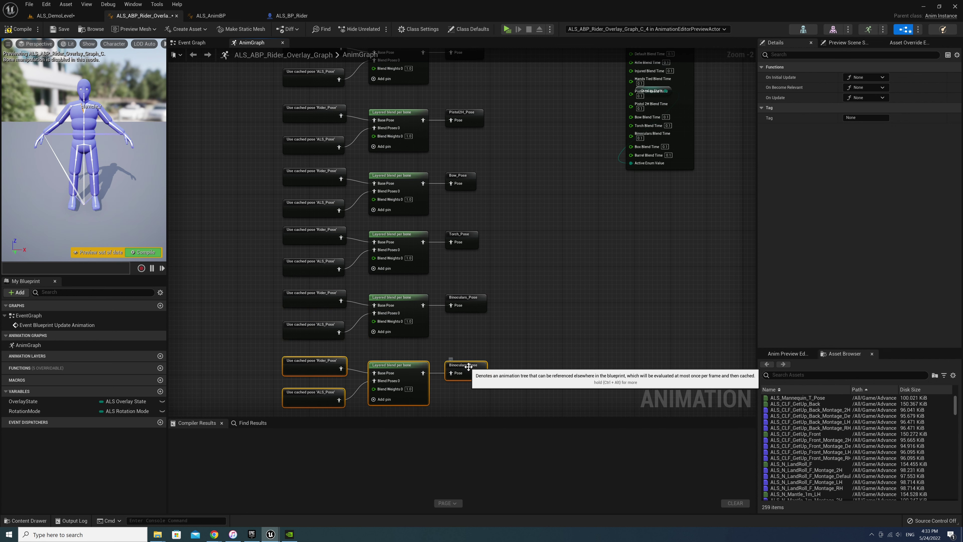
pyautogui.doubleClick(465, 364)
pyautogui.press('Home')
pyautogui.hotkey('shift', 'Right')
pyautogui.hotkey('shift', 'Right')
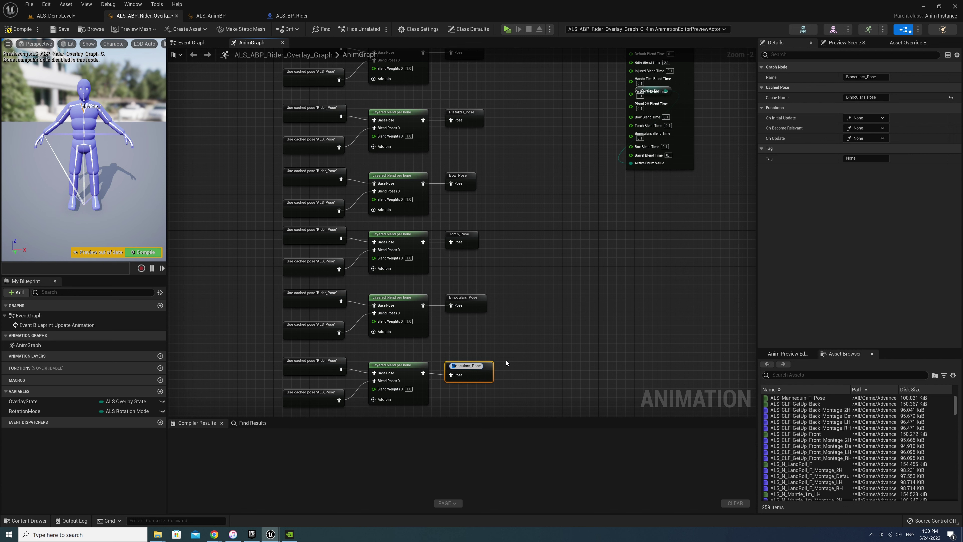
pyautogui.hotkey('shift', 'Right')
pyautogui.hotkey('shift', 'Right')
pyautogui.hotkey('shift', 'Right')
pyautogui.hotkey('shift', 'Right')
pyautogui.hotkey('shift', 'Right')
pyautogui.hotkey('shift', 'Right')
pyautogui.moveTo(566, 246); pyautogui.dragTo(554, 328, button='right')
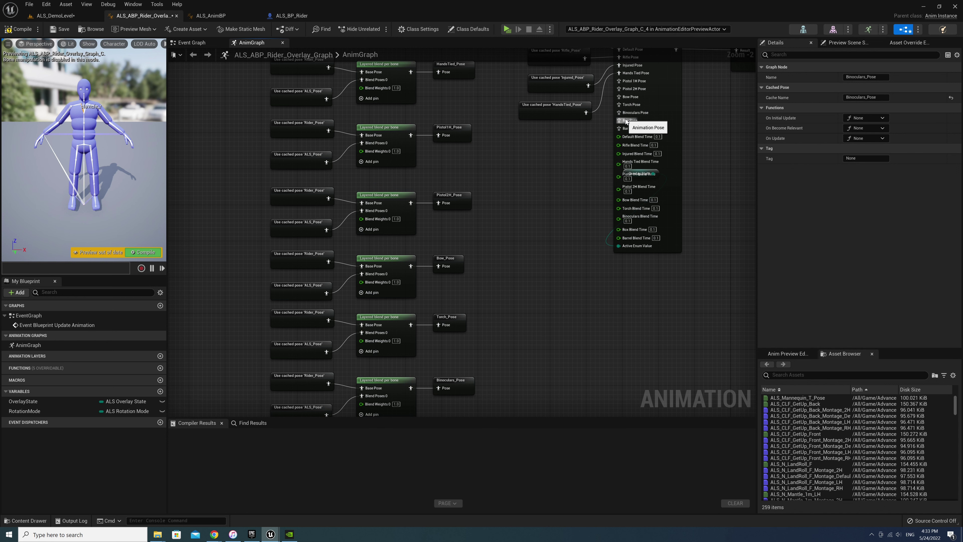
pyautogui.moveTo(493, 432); pyautogui.dragTo(499, 346, button='right')
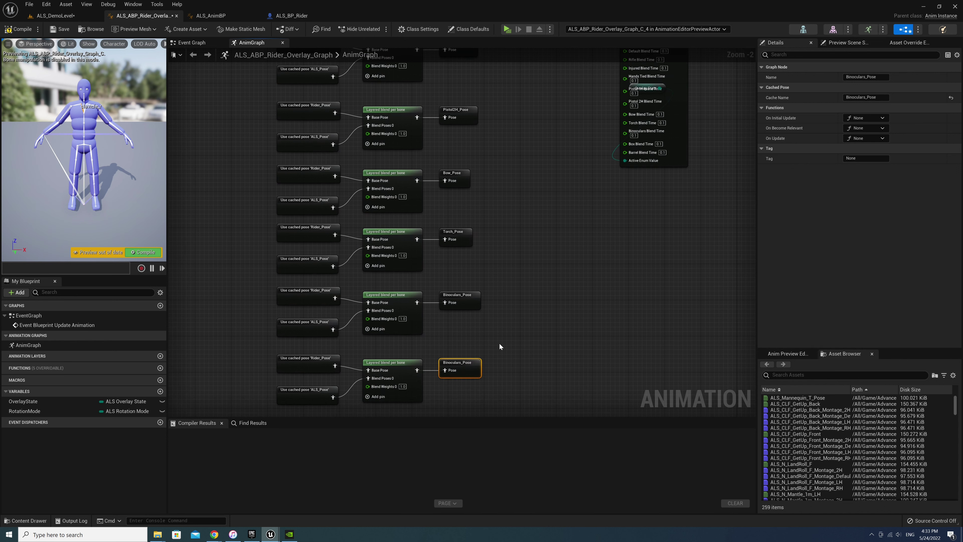
pyautogui.doubleClick(463, 363)
pyautogui.press('BackSpace')
pyautogui.press('BackSpace')
pyautogui.press('BackSpace')
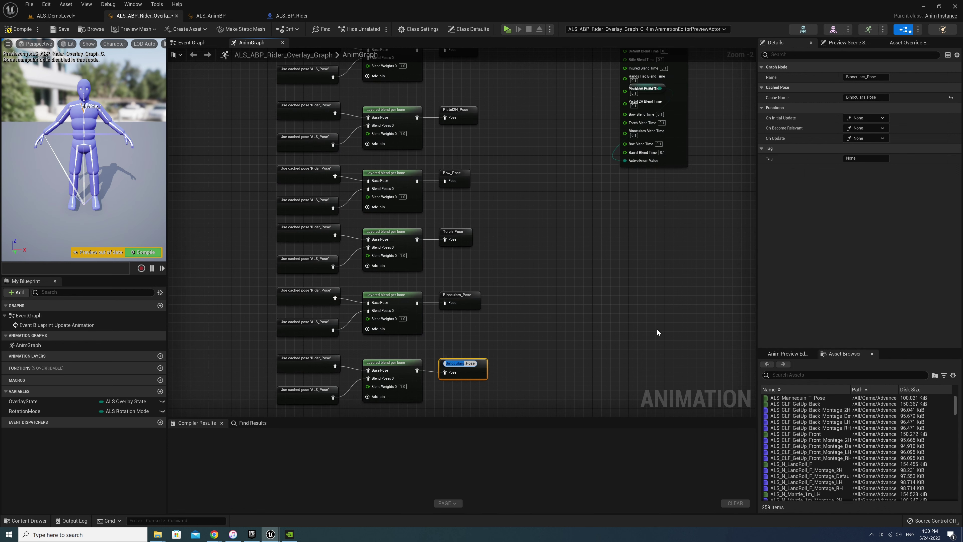
pyautogui.write('Box')
pyautogui.press('Return')
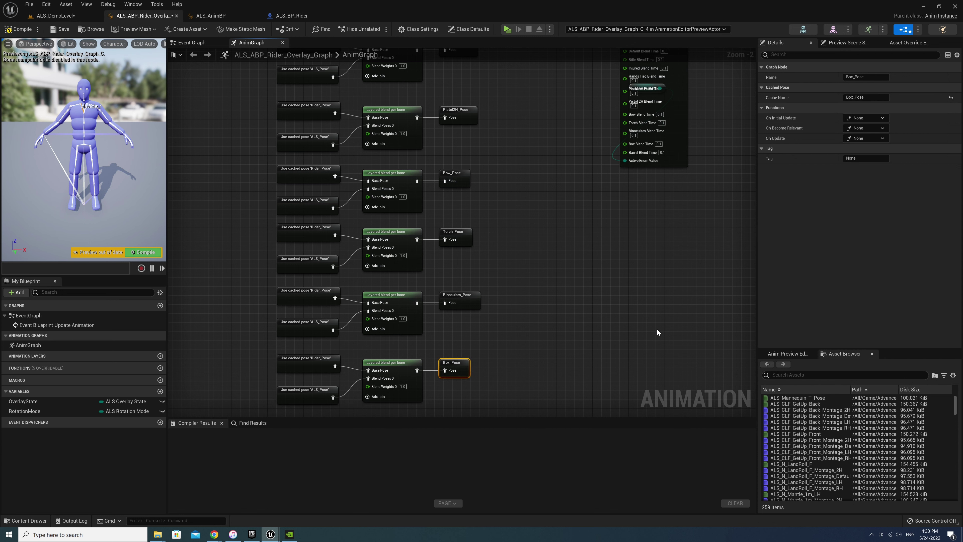
# Duplicate the Box row beneath it and rename the new cached pose Barrel_Pose.
pyautogui.moveTo(625, 338); pyautogui.dragTo(614, 281, button='right')
pyautogui.moveTo(217, 309); pyautogui.dragTo(464, 360)
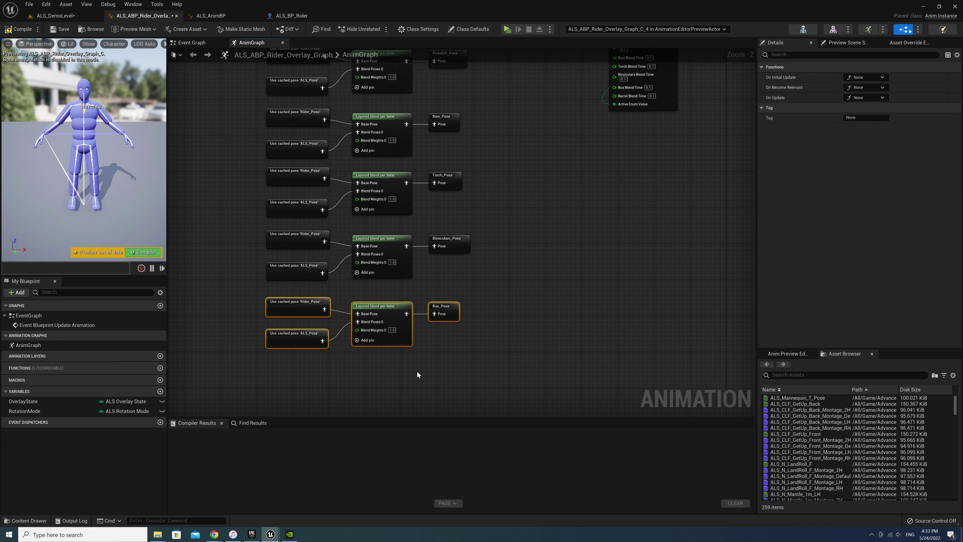
pyautogui.hotkey('ctrl', 'c')
pyautogui.hotkey('ctrl', 'v')
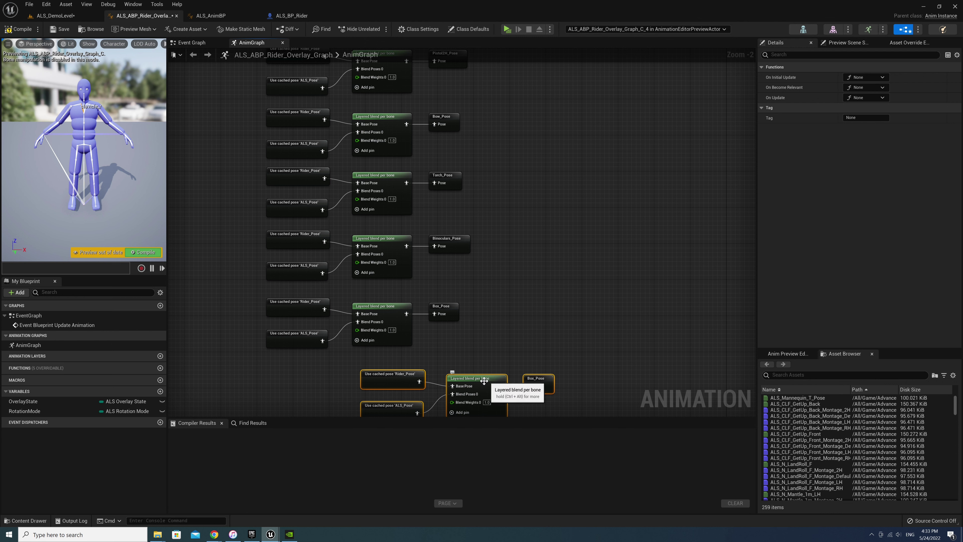
pyautogui.moveTo(495, 391); pyautogui.dragTo(396, 382)
pyautogui.scroll(-1, 614, 281)
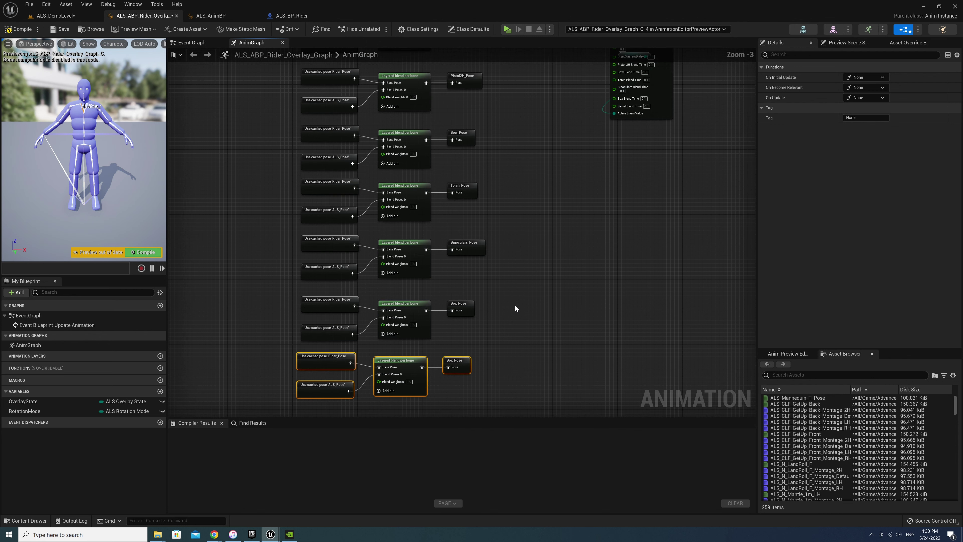
pyautogui.scroll(3, 587, 210)
pyautogui.moveTo(587, 210)
pyautogui.mouseDown(button='right')
pyautogui.moveTo(475, 344)
pyautogui.moveTo(504, 307)
pyautogui.mouseUp(button='right')
pyautogui.doubleClick(437, 391)
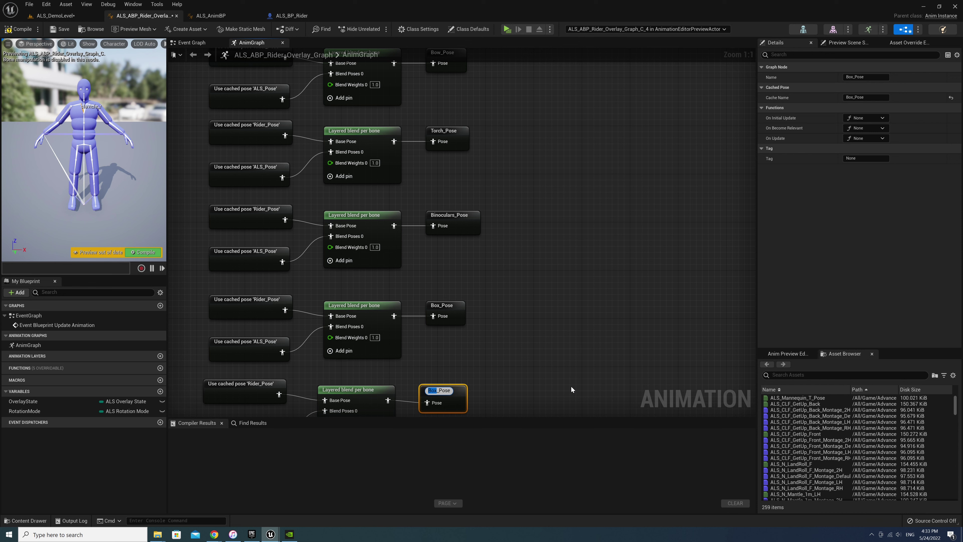
pyautogui.write('Barrel')
pyautogui.press('Return')
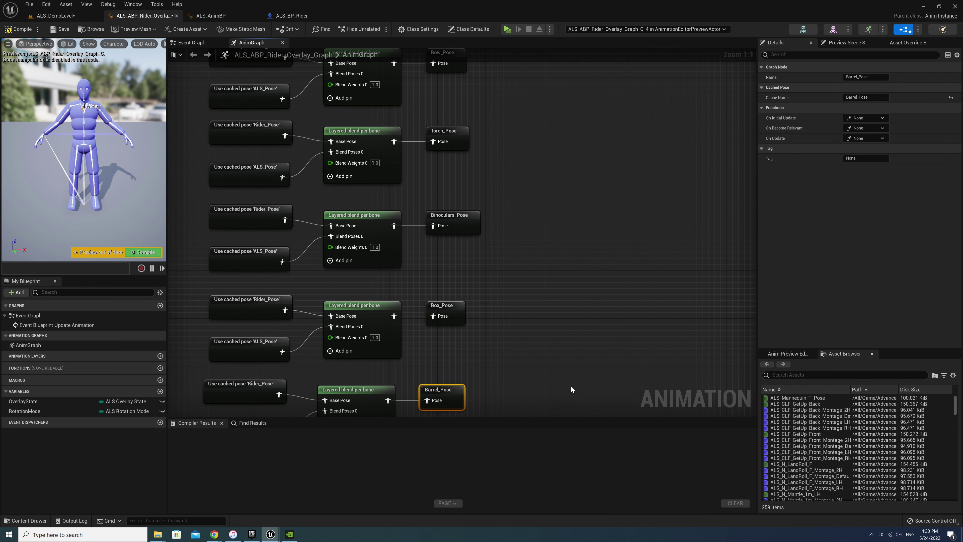
pyautogui.click(621, 198)
# Add Use cached pose nodes for Pistol1H_Pose and Pistol2H_Pose beside Blend Poses.
pyautogui.moveTo(621, 199); pyautogui.dragTo(467, 245, button='right')
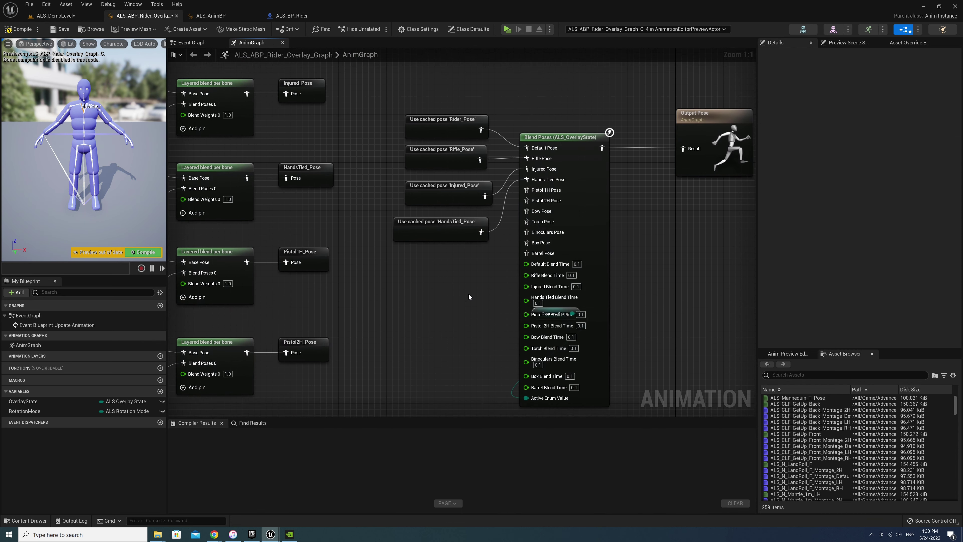
pyautogui.moveTo(520, 146)
pyautogui.mouseDown()
pyautogui.moveTo(470, 308)
pyautogui.moveTo(444, 232)
pyautogui.mouseUp()
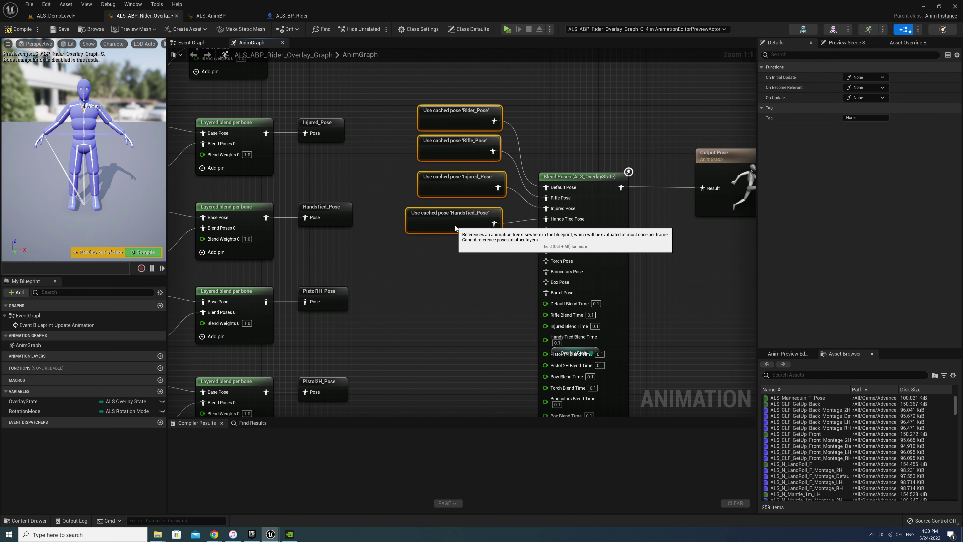
pyautogui.click(447, 246)
pyautogui.rightClick(432, 250)
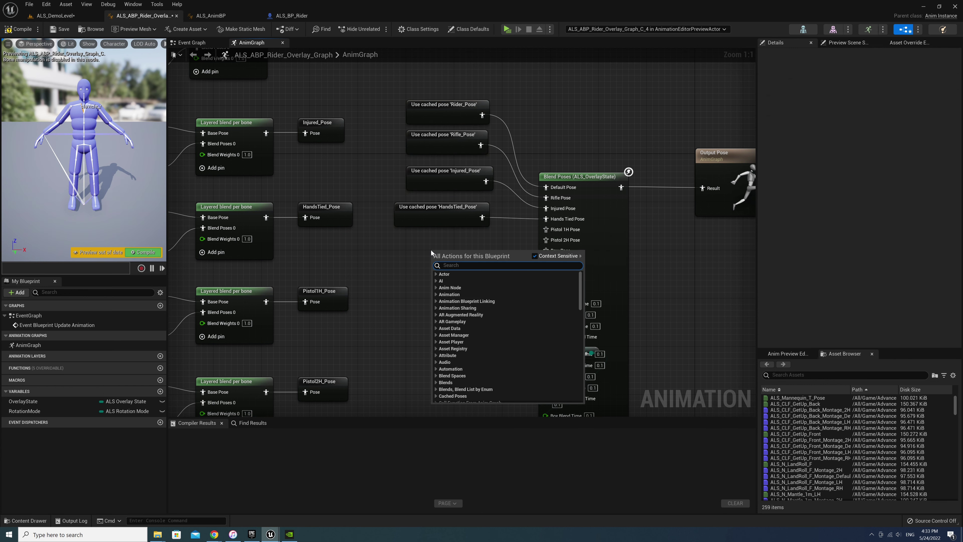
pyautogui.write('use pis')
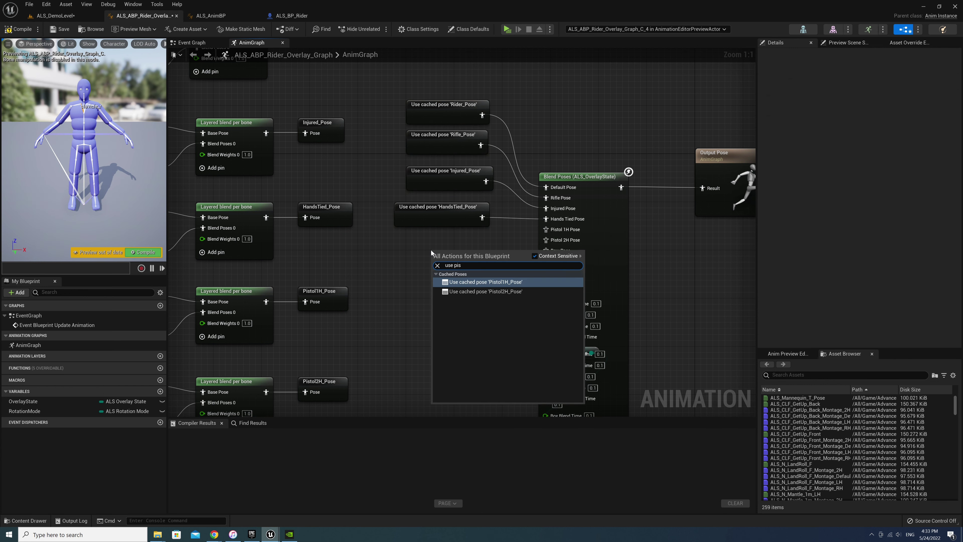
pyautogui.press('Return')
pyautogui.rightClick(414, 289)
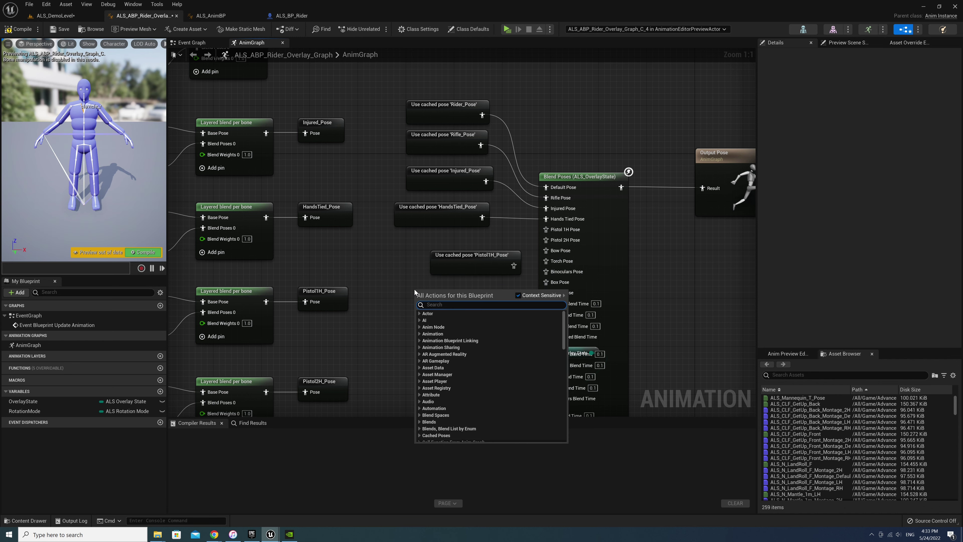
pyautogui.write('use pis')
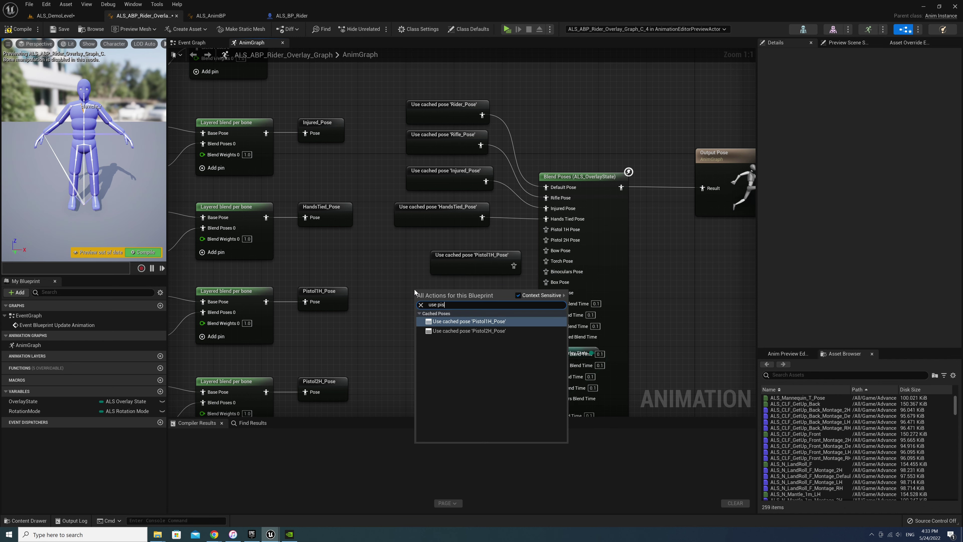
pyautogui.click(471, 331)
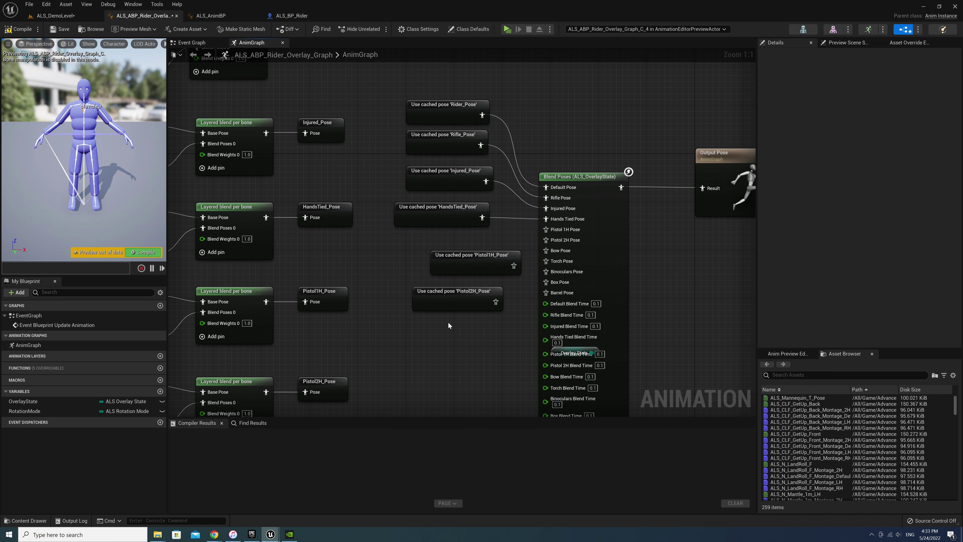
# Place Use cached pose nodes for Torch_Pose and Binoculars_Pose.
pyautogui.rightClick(417, 328)
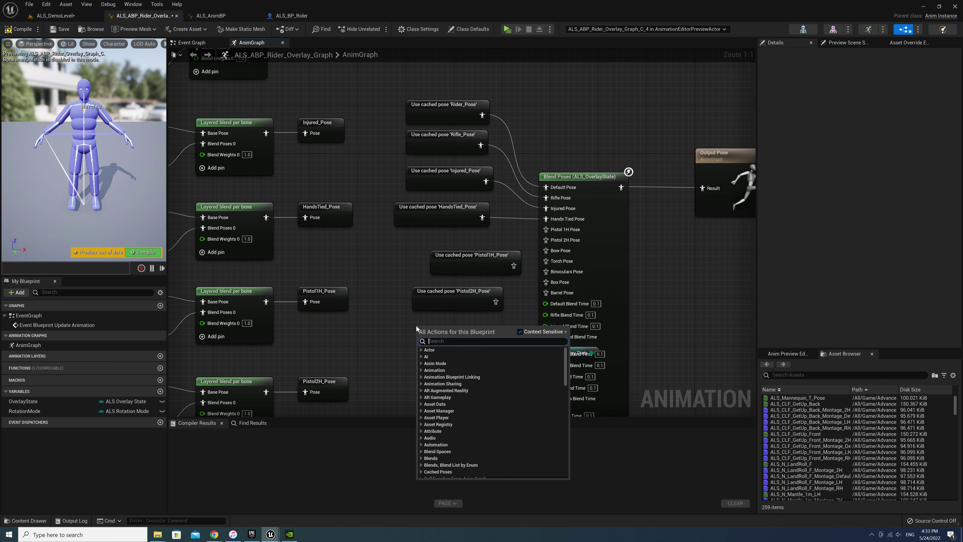
pyautogui.write('use p')
pyautogui.press('Escape')
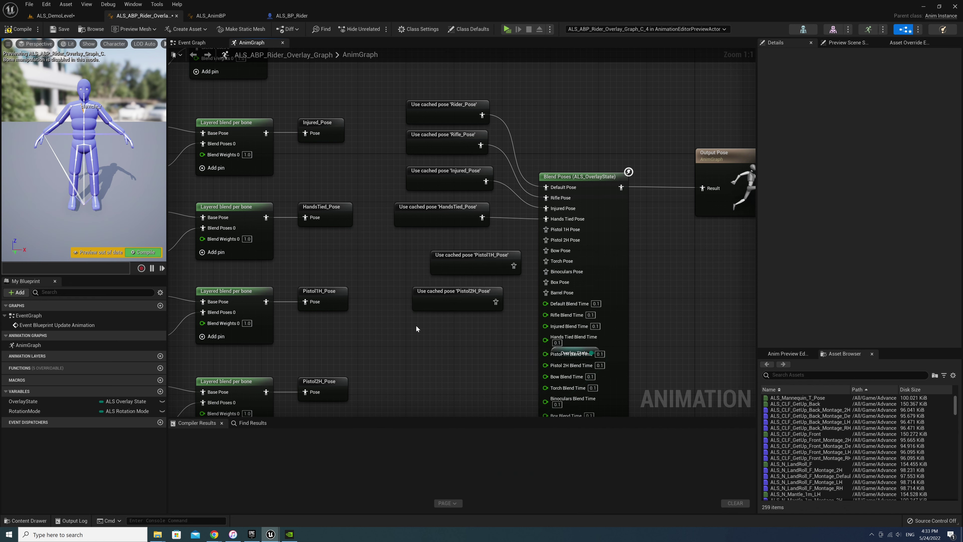
pyautogui.rightClick(421, 364)
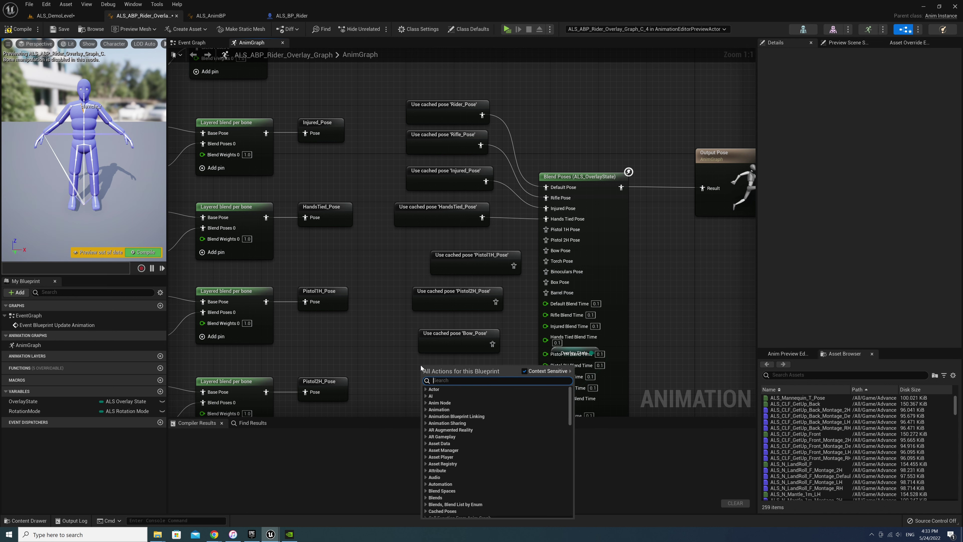
pyautogui.write('use torch')
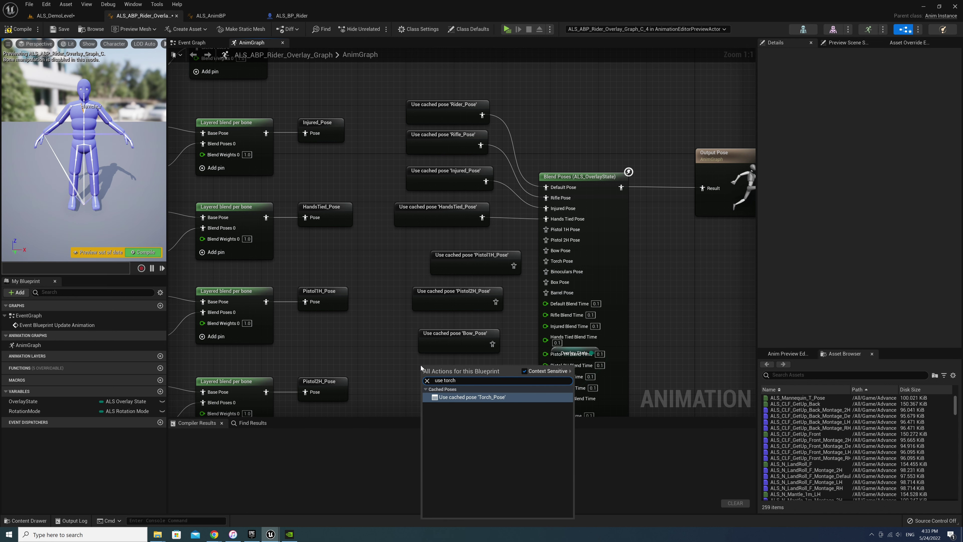
pyautogui.press('Return')
pyautogui.moveTo(408, 328); pyautogui.dragTo(410, 327, button='right')
pyautogui.rightClick(410, 327)
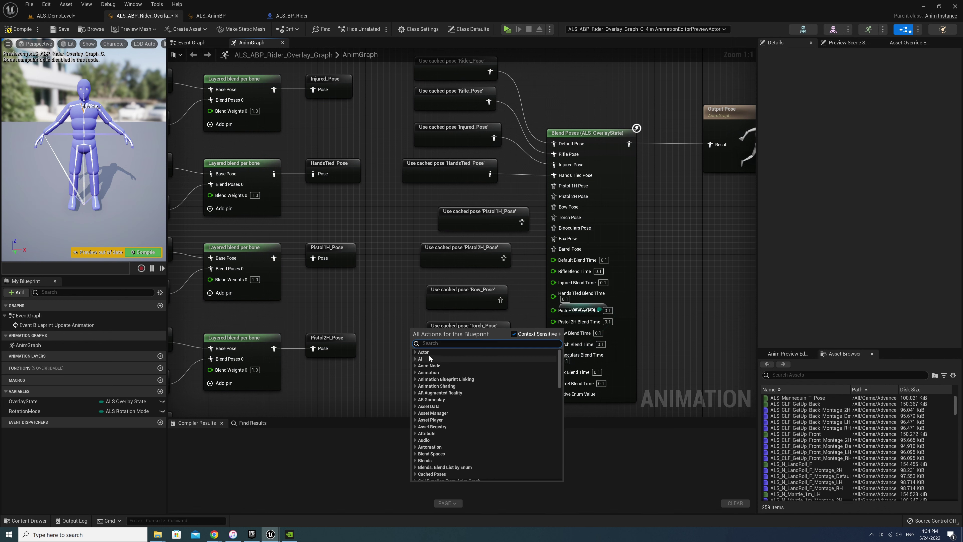
pyautogui.write('use bin')
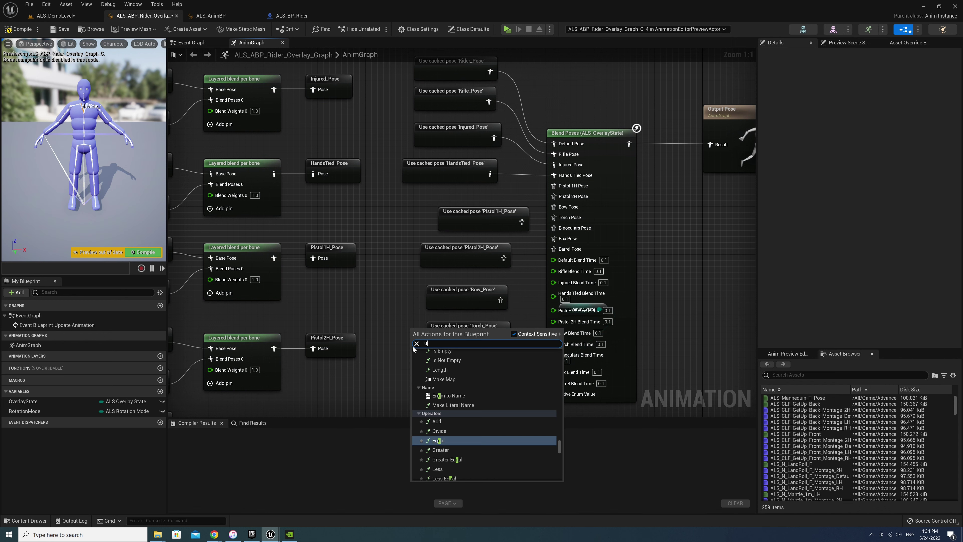
pyautogui.press('Return')
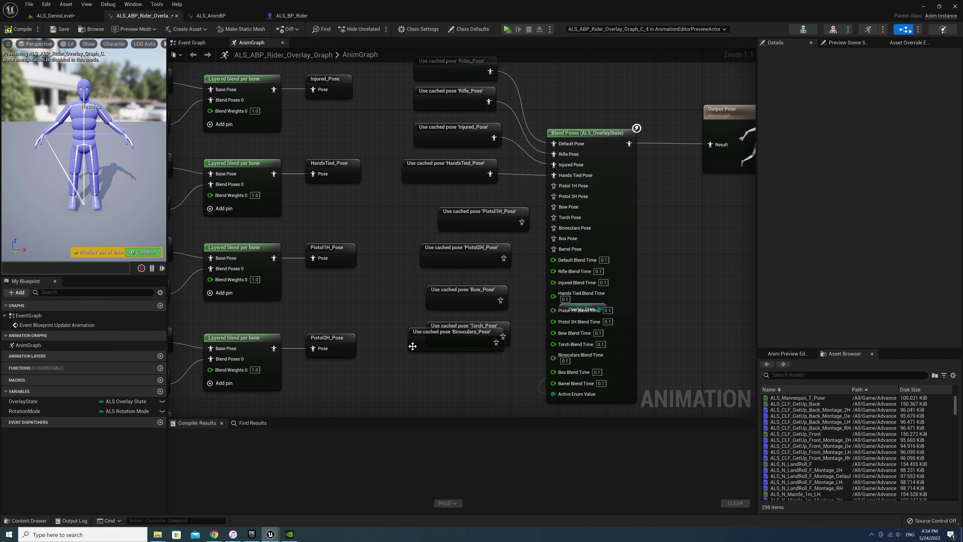
# Place Use cached pose nodes for Box_Pose and Barrel_Pose.
pyautogui.rightClick(436, 395)
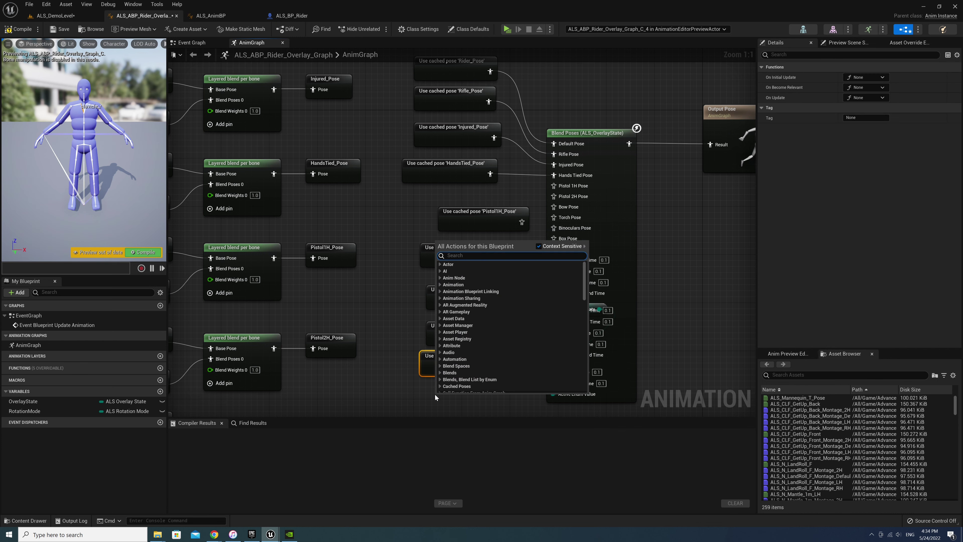
pyautogui.write('use box')
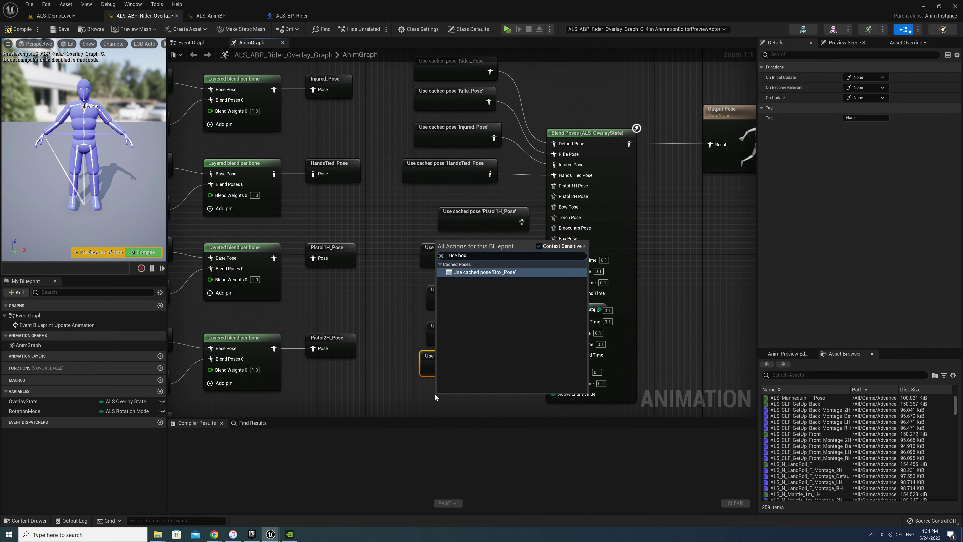
pyautogui.press('Return')
pyautogui.moveTo(435, 394); pyautogui.dragTo(431, 359, button='right')
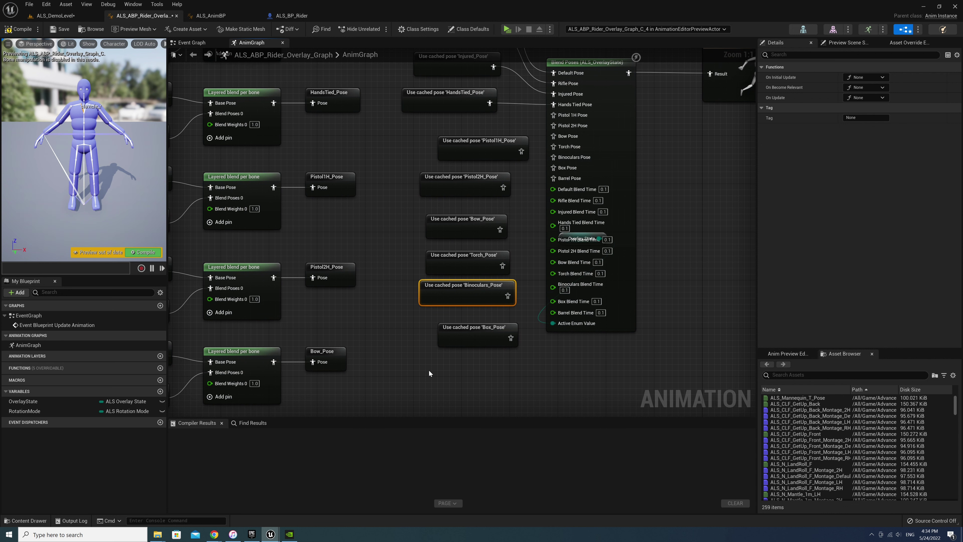
pyautogui.rightClick(429, 370)
pyautogui.write('use')
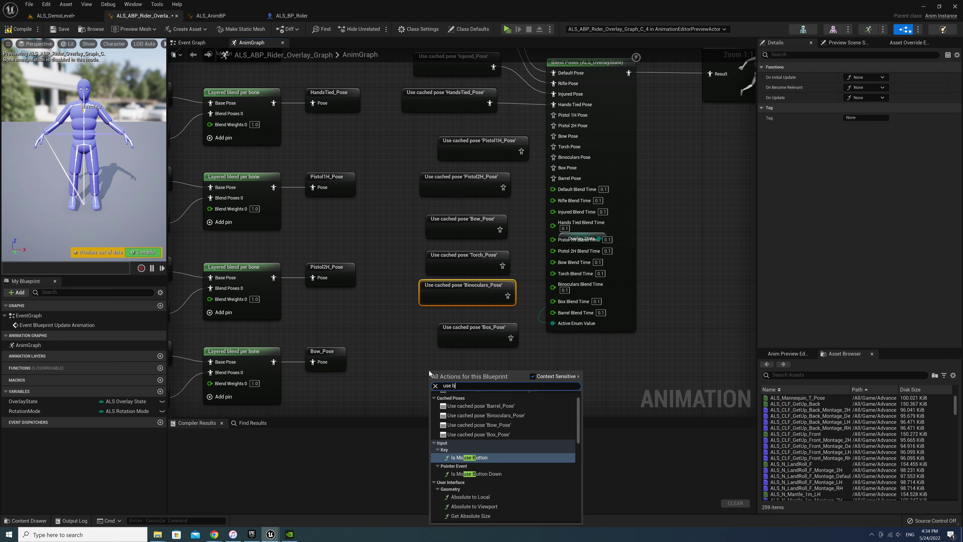
pyautogui.write('barrel')
pyautogui.press('Return')
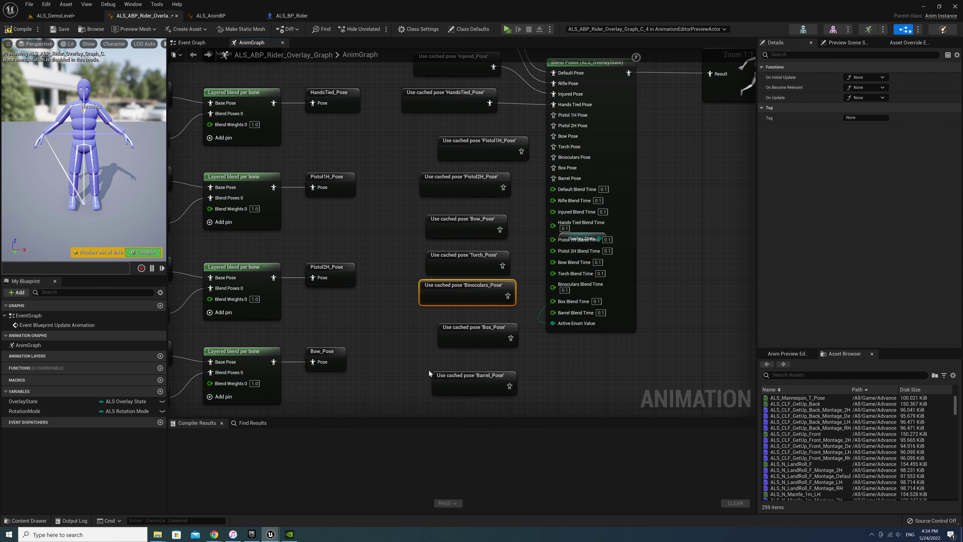
# Wire the Pistol2H, Bow, Torch and Binoculars cached poses into their matching Blend Poses inputs.
pyautogui.moveTo(473, 227); pyautogui.dragTo(463, 317, button='right')
pyautogui.moveTo(473, 228)
pyautogui.mouseDown()
pyautogui.moveTo(466, 203)
pyautogui.moveTo(465, 219)
pyautogui.moveTo(538, 199)
pyautogui.mouseUp()
pyautogui.moveTo(466, 272)
pyautogui.mouseDown()
pyautogui.moveTo(454, 254)
pyautogui.moveTo(543, 212)
pyautogui.mouseUp()
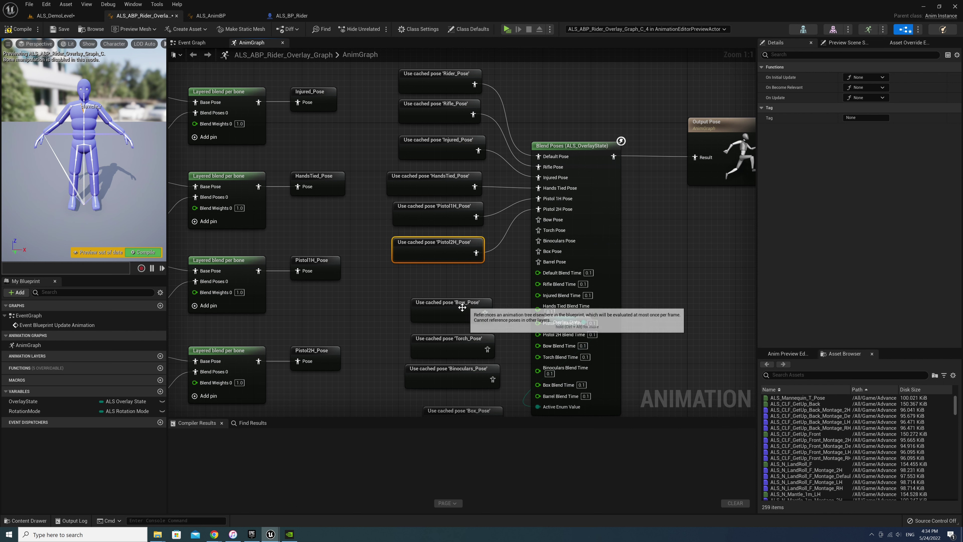
pyautogui.moveTo(455, 312)
pyautogui.mouseDown()
pyautogui.moveTo(442, 288)
pyautogui.moveTo(543, 221)
pyautogui.mouseUp()
pyautogui.moveTo(490, 347)
pyautogui.mouseDown()
pyautogui.moveTo(477, 323)
pyautogui.moveTo(539, 230)
pyautogui.mouseUp()
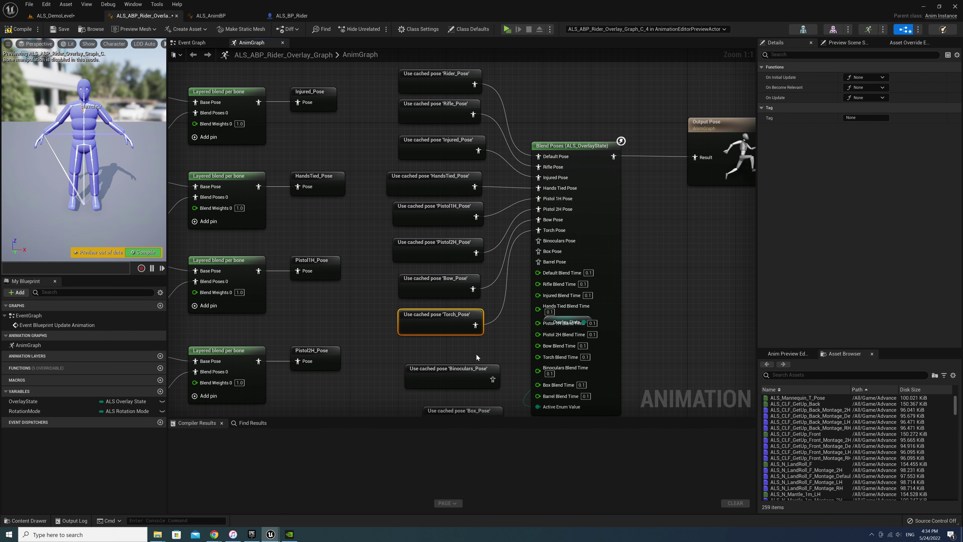
pyautogui.moveTo(443, 386)
pyautogui.mouseDown()
pyautogui.moveTo(437, 368)
pyautogui.moveTo(425, 368)
pyautogui.moveTo(549, 241)
pyautogui.mouseUp()
pyautogui.moveTo(549, 241); pyautogui.dragTo(543, 214, button='right')
# Wire Box_Pose into Blend Poses and tidy Barrel_Pose, Blend Poses and the Overlay State getter.
pyautogui.moveTo(462, 385)
pyautogui.mouseDown()
pyautogui.moveTo(442, 362)
pyautogui.moveTo(535, 226)
pyautogui.mouseUp()
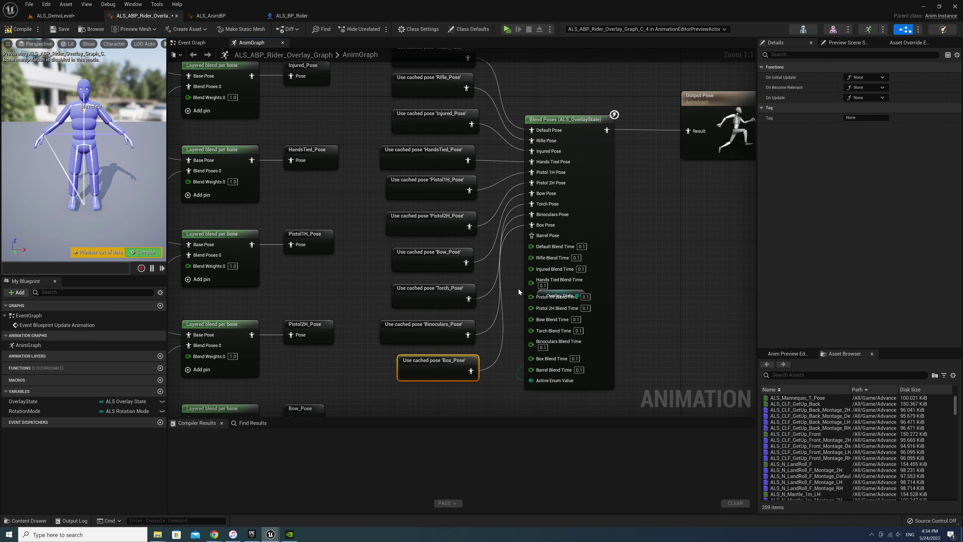
pyautogui.moveTo(497, 354); pyautogui.dragTo(493, 294, button='right')
pyautogui.moveTo(448, 378)
pyautogui.mouseDown()
pyautogui.moveTo(435, 342)
pyautogui.moveTo(535, 178)
pyautogui.mouseUp()
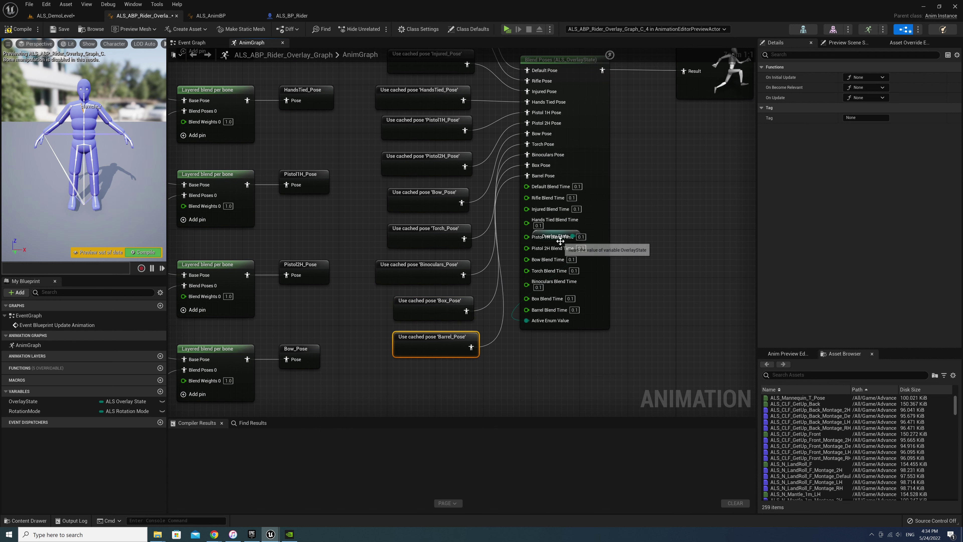
pyautogui.moveTo(564, 232); pyautogui.dragTo(607, 222)
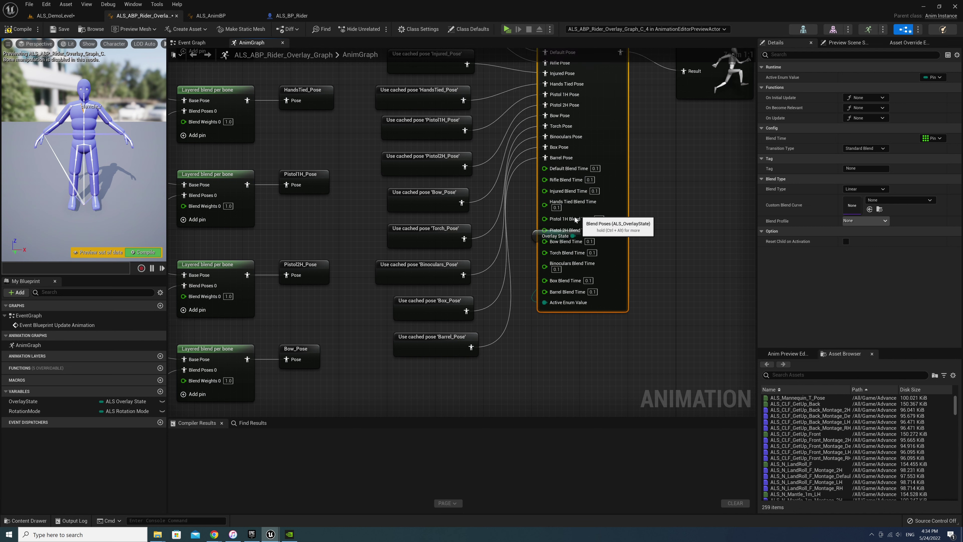
pyautogui.moveTo(541, 241); pyautogui.dragTo(536, 359)
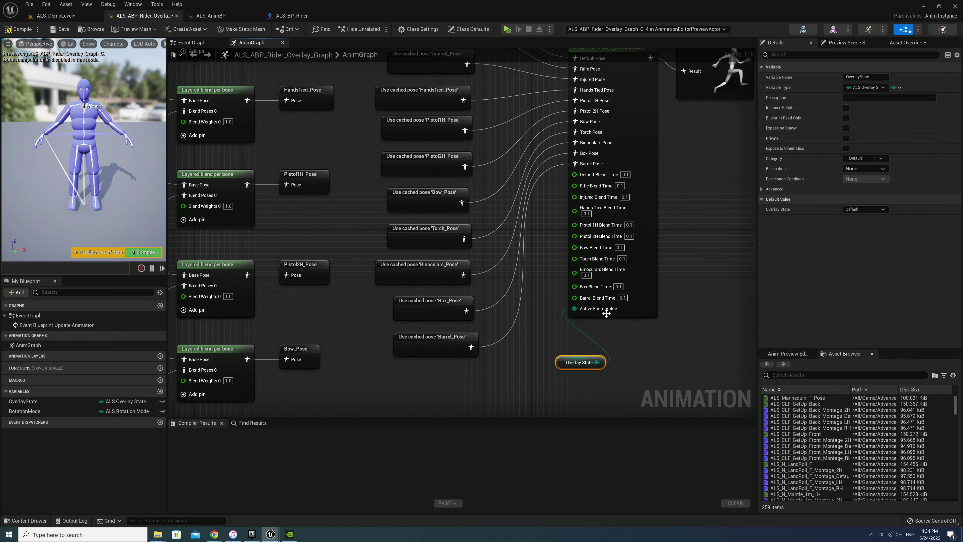
pyautogui.moveTo(589, 301); pyautogui.dragTo(565, 325)
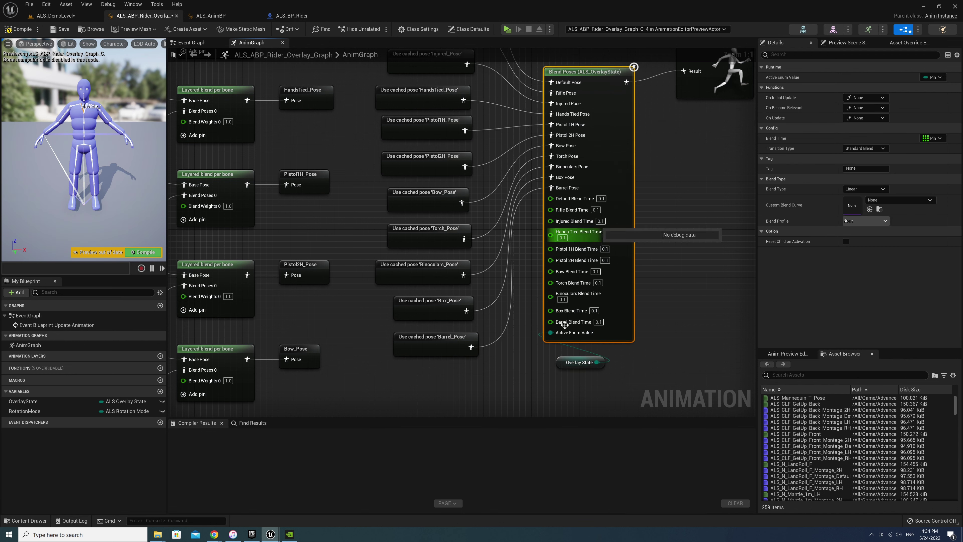
pyautogui.click(553, 375)
# Inspect the layered blend nodes' branch filters, checking the Injured node's third filter bone.
pyautogui.moveTo(517, 346)
pyautogui.mouseDown(button='right')
pyautogui.moveTo(543, 378)
pyautogui.moveTo(557, 312)
pyautogui.moveTo(526, 291)
pyautogui.moveTo(501, 233)
pyautogui.mouseUp(button='right')
pyautogui.scroll(-1, 543, 378)
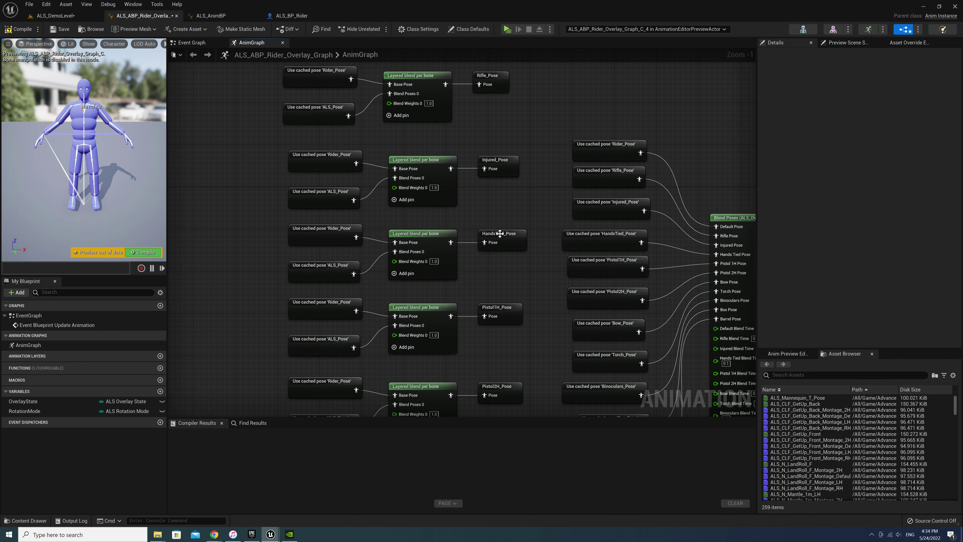
pyautogui.click(434, 236)
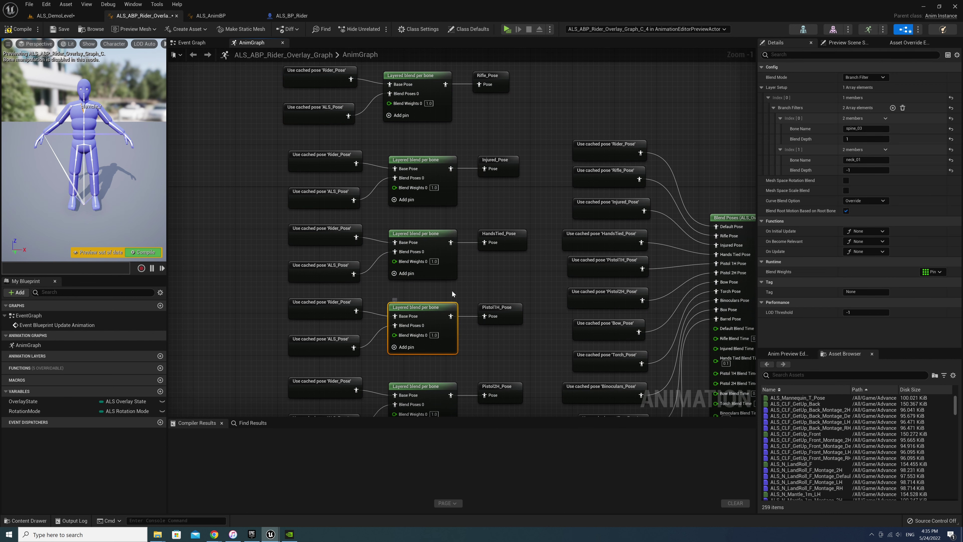
pyautogui.click(449, 303)
pyautogui.click(449, 306)
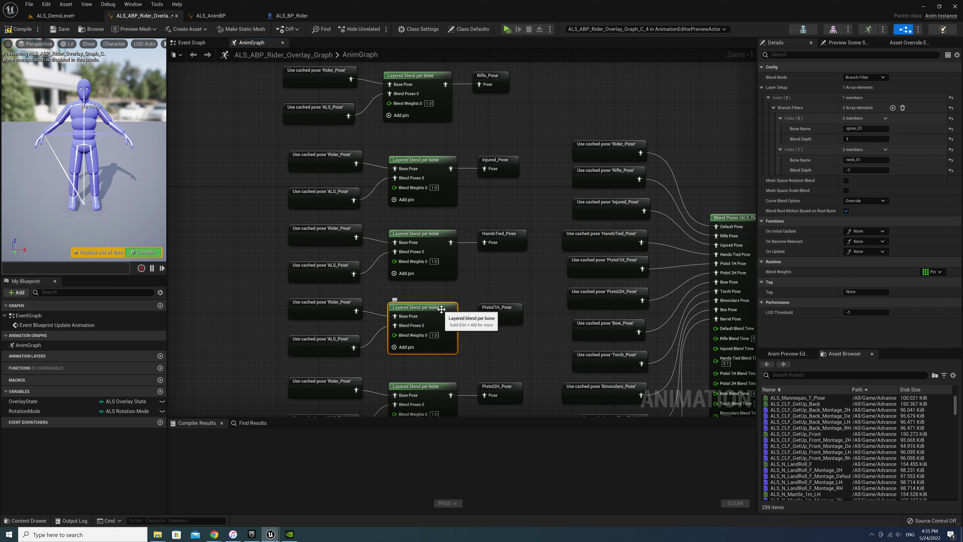
pyautogui.click(433, 162)
pyautogui.click(780, 180)
pyautogui.click(867, 191)
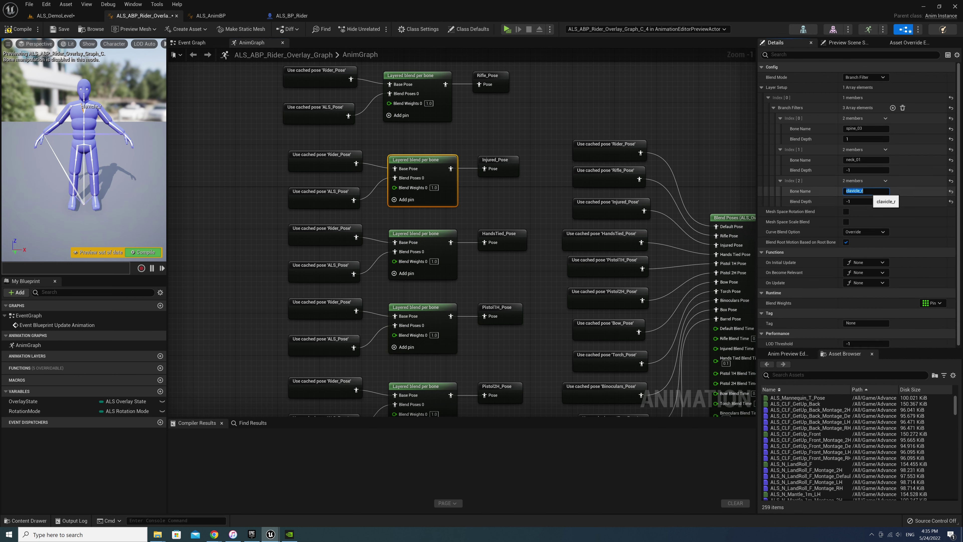
# Add a third branch filter with bone clavicle_r to the Pistol1H layered blend node.
pyautogui.click(437, 323)
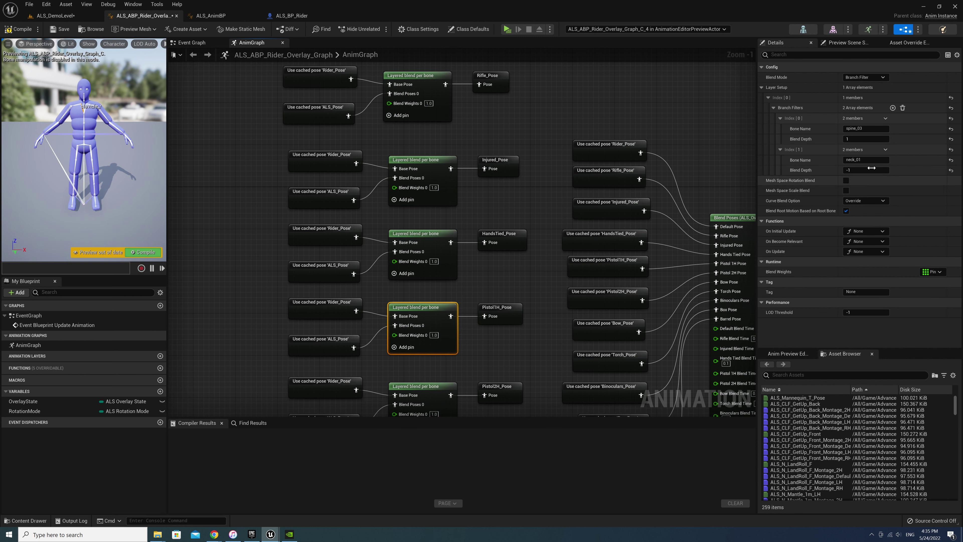
pyautogui.click(893, 108)
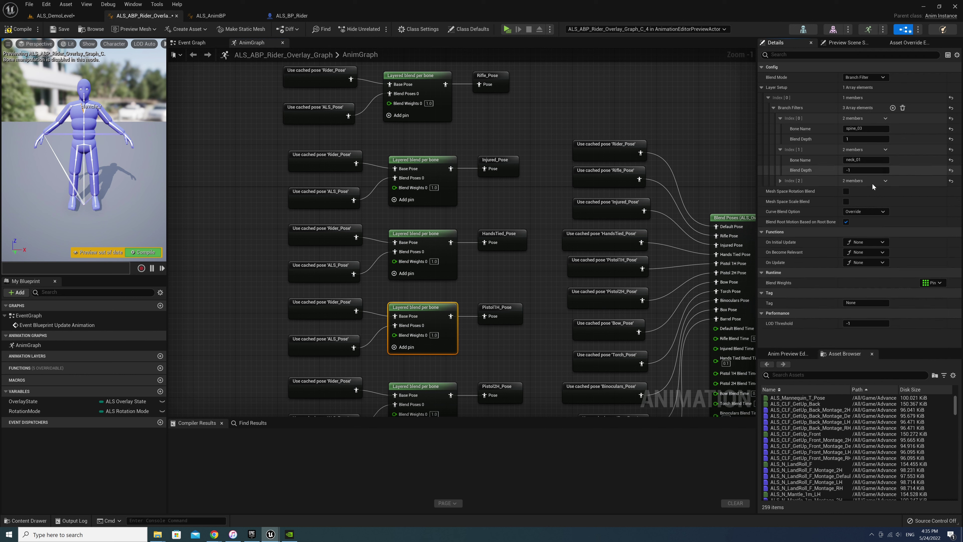
pyautogui.click(781, 181)
pyautogui.click(861, 191)
pyautogui.write('clavicle_r')
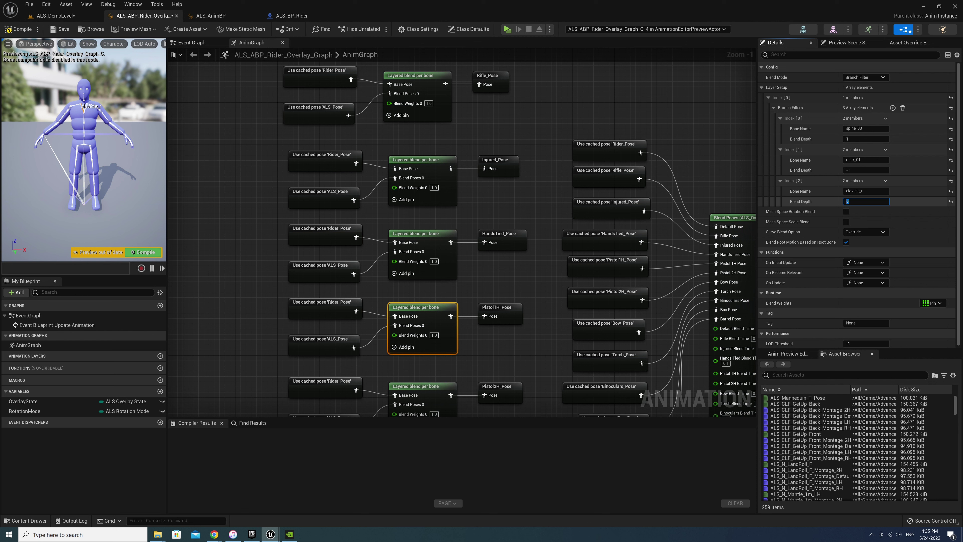
pyautogui.write('-1')
pyautogui.click(871, 192)
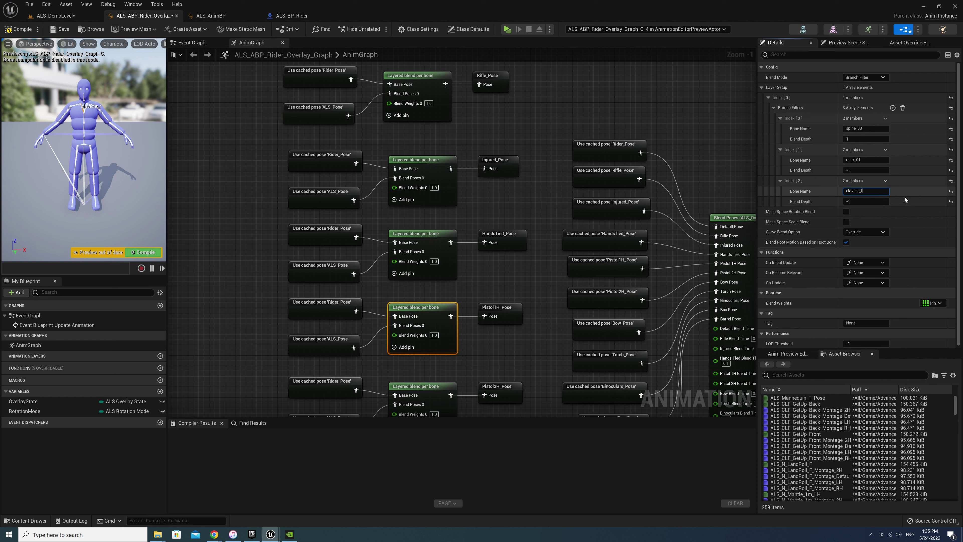
# Add a third branch filter on a clavicle bone to the Bow_Pose layered blend node.
pyautogui.moveTo(584, 336); pyautogui.dragTo(565, 226, button='right')
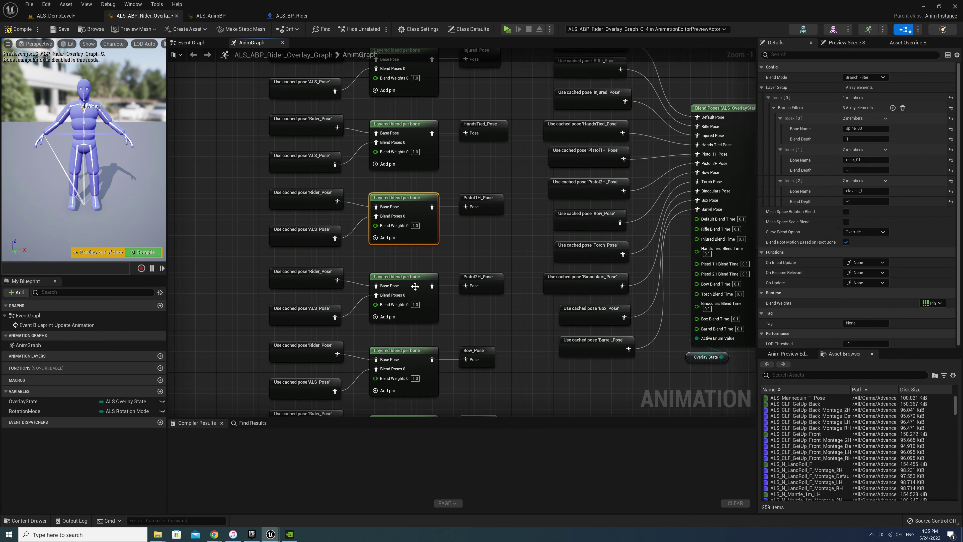
pyautogui.click(406, 282)
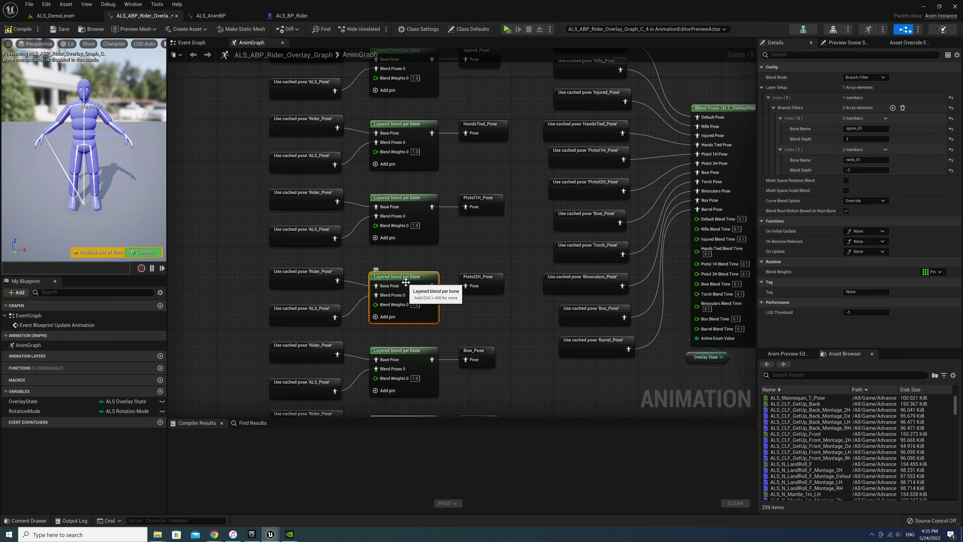
pyautogui.click(426, 354)
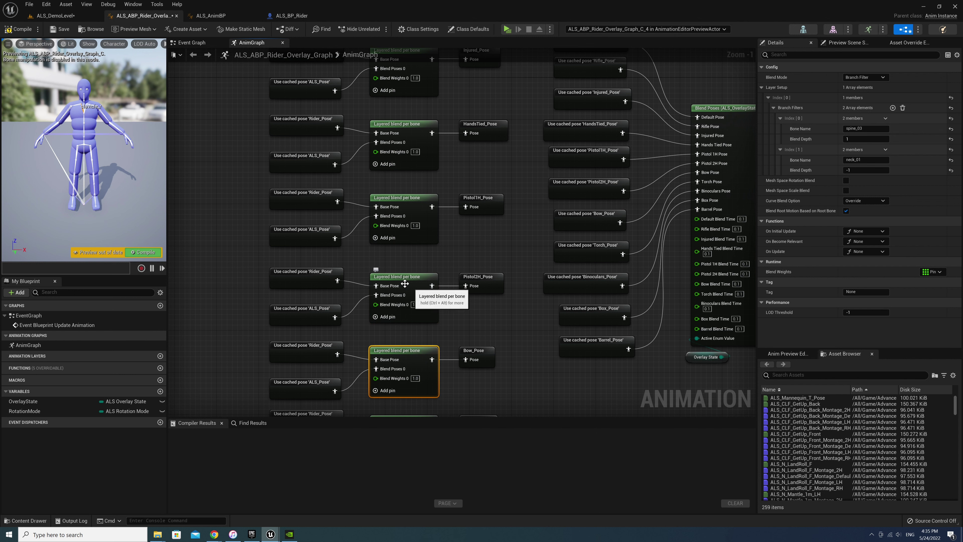
pyautogui.click(420, 293)
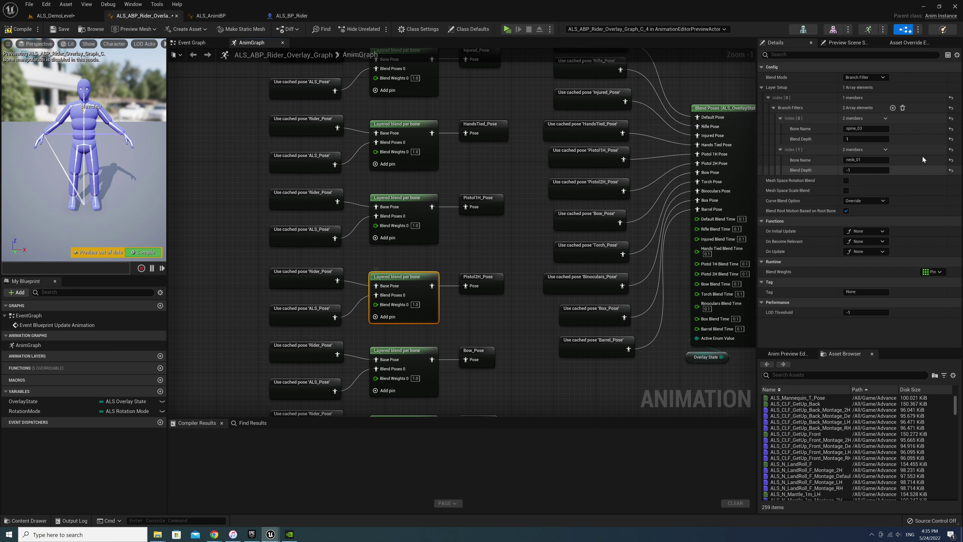
pyautogui.click(418, 205)
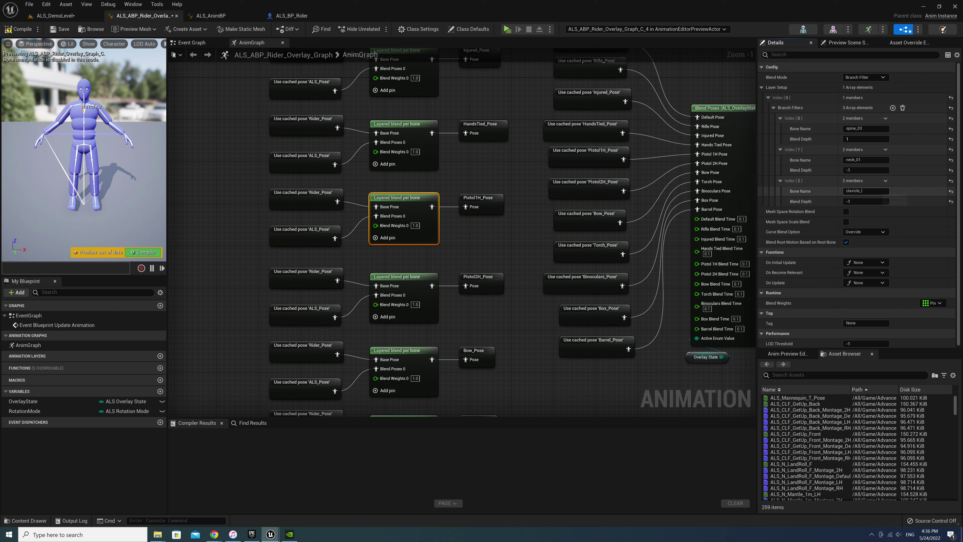
pyautogui.click(401, 351)
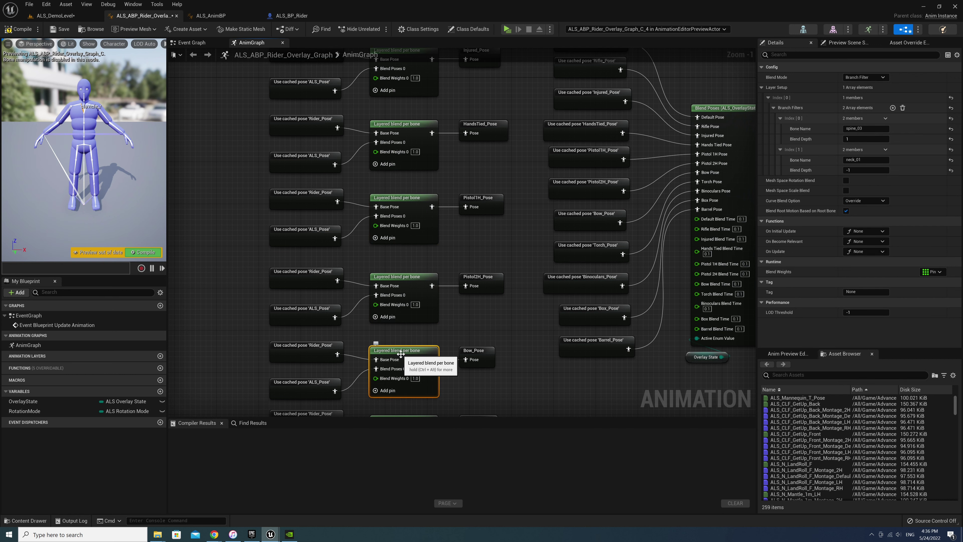
pyautogui.click(893, 108)
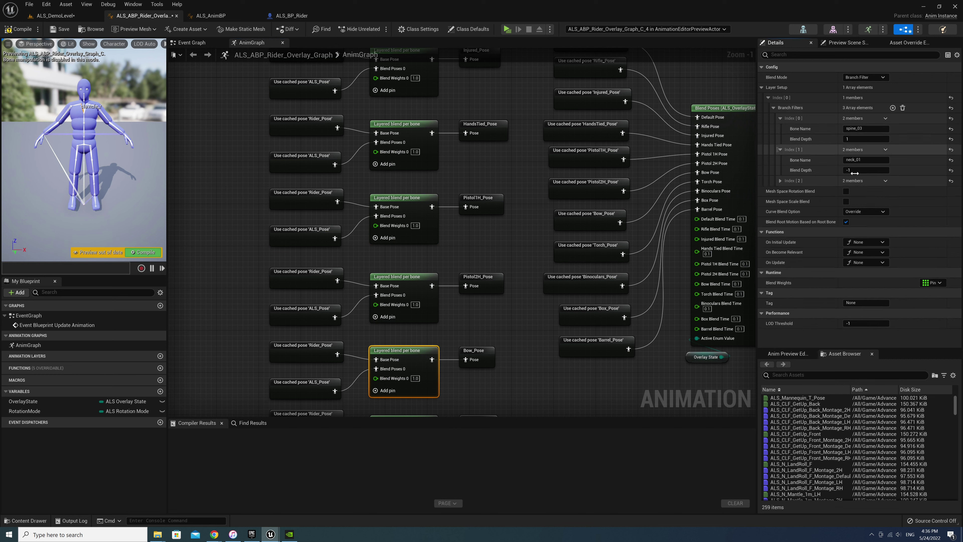
pyautogui.click(780, 181)
pyautogui.click(865, 190)
pyautogui.write('clavicle_l')
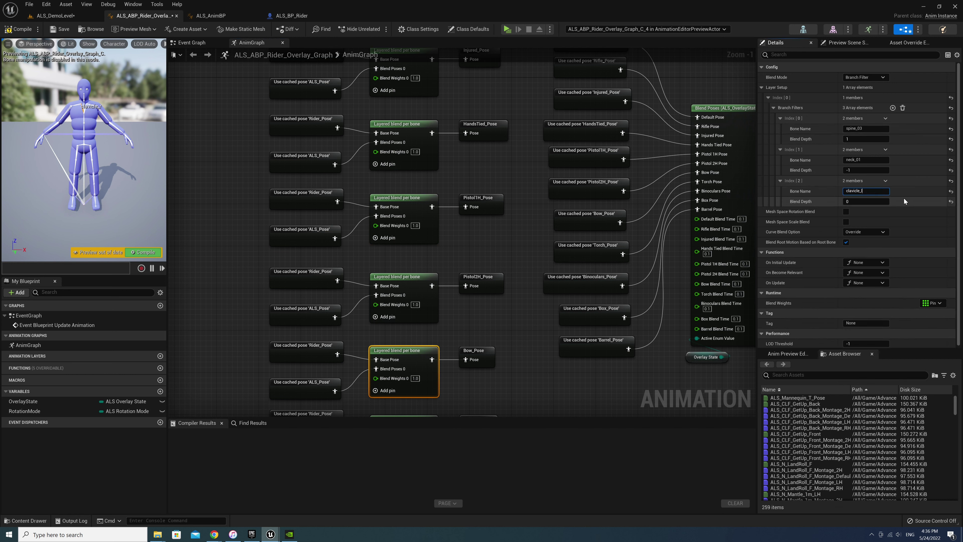
pyautogui.press('BackSpace')
pyautogui.write('r')
pyautogui.click(874, 201)
pyautogui.write('-1')
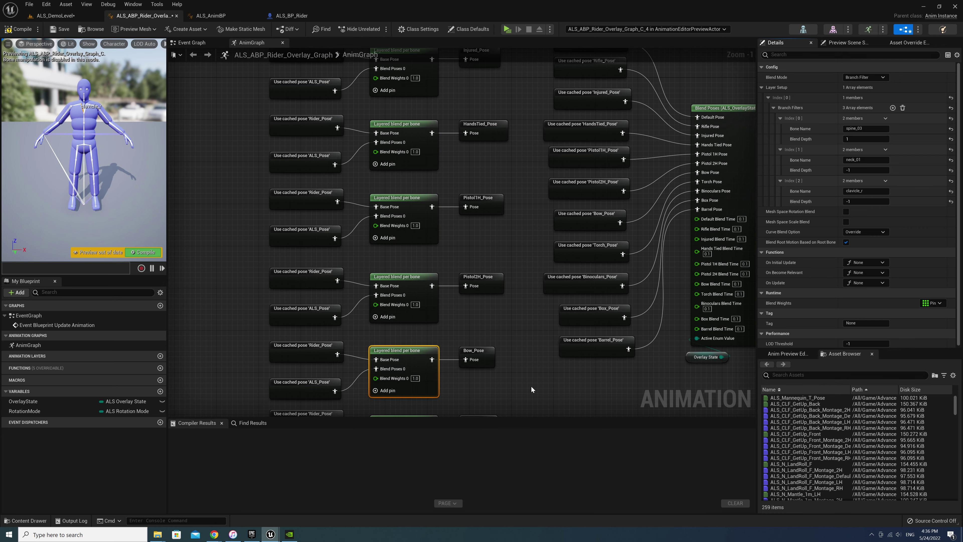
# Add a third branch filter to the Torch_Pose layered blend node.
pyautogui.moveTo(532, 386); pyautogui.dragTo(583, 208, button='right')
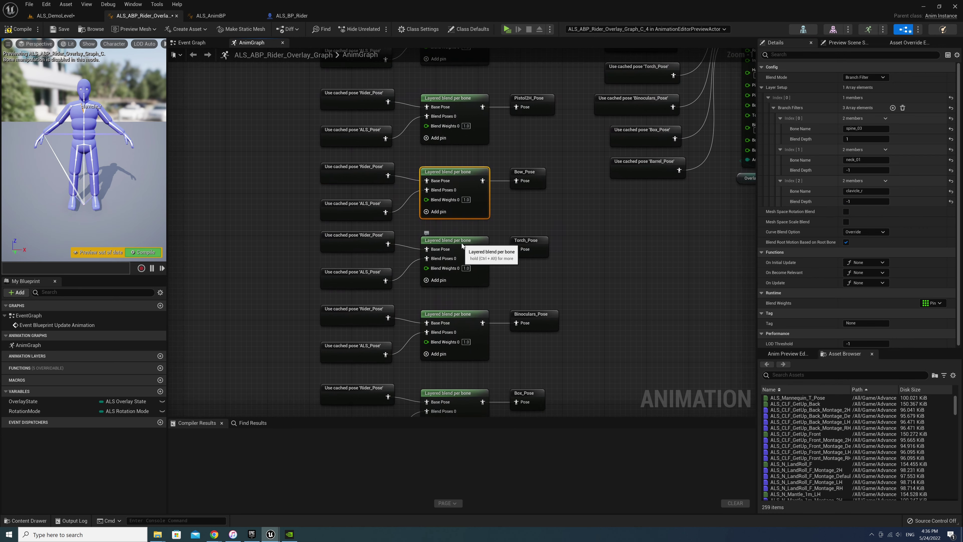
pyautogui.click(461, 244)
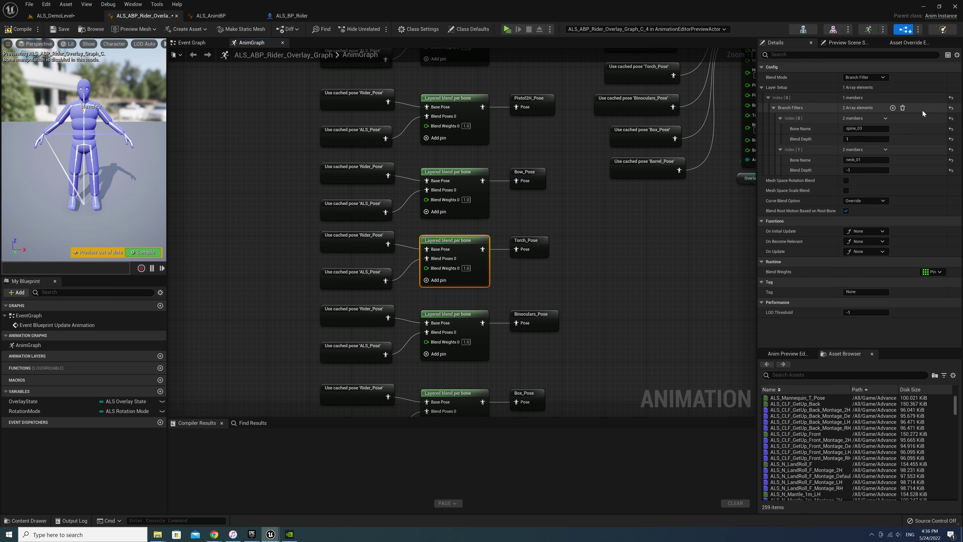
pyautogui.click(893, 108)
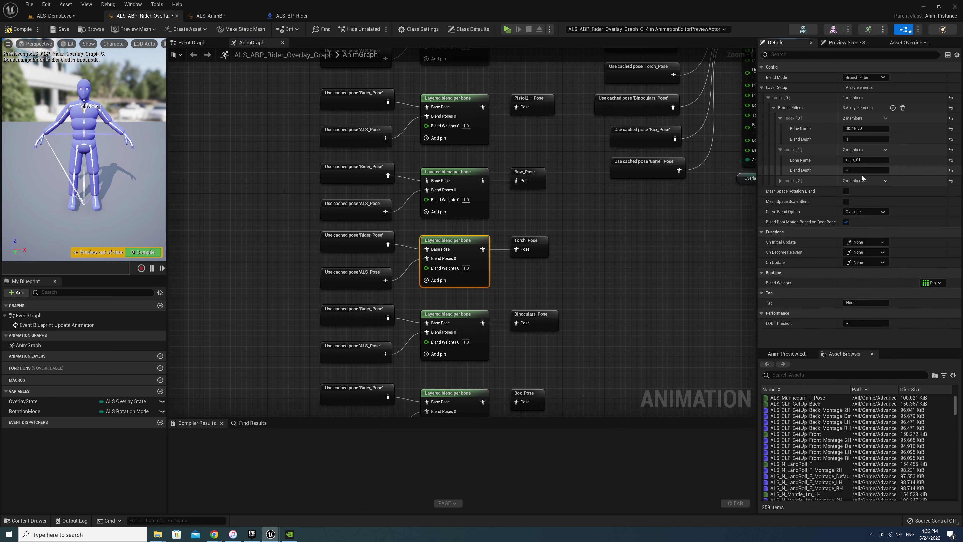
pyautogui.click(780, 182)
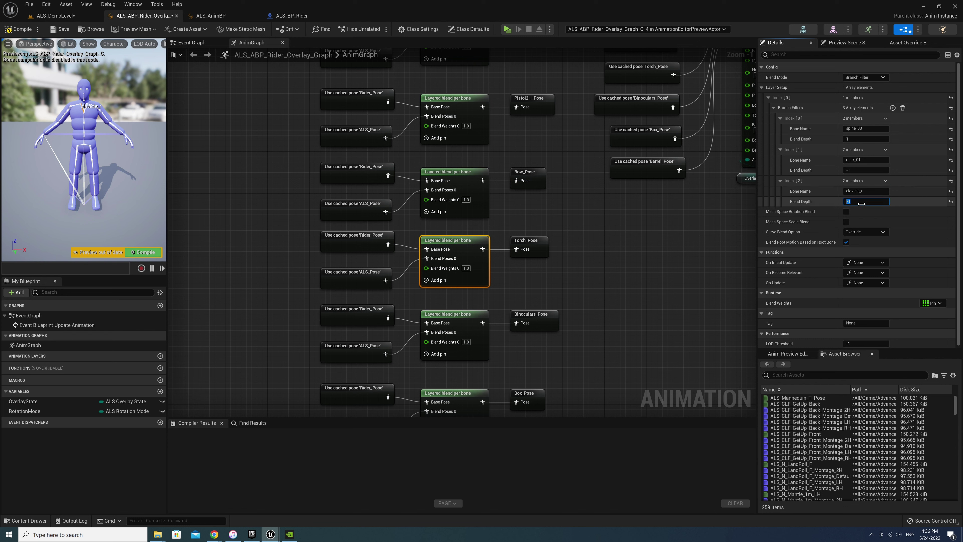
pyautogui.click(462, 317)
# Add a third branch filter to the Barrel_Pose layered blend node, using bone clavicle_l.
pyautogui.moveTo(569, 359); pyautogui.dragTo(576, 235, button='right')
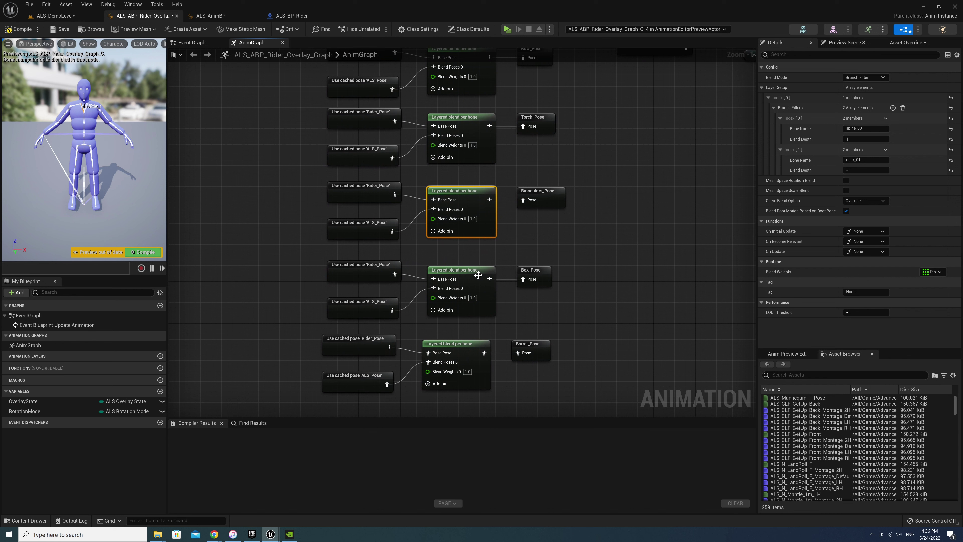
pyautogui.click(477, 275)
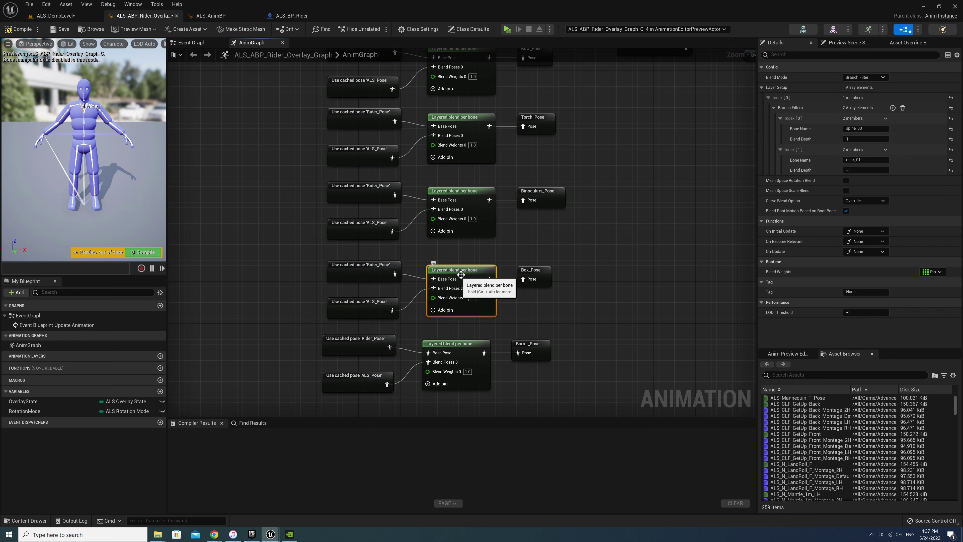
pyautogui.click(460, 353)
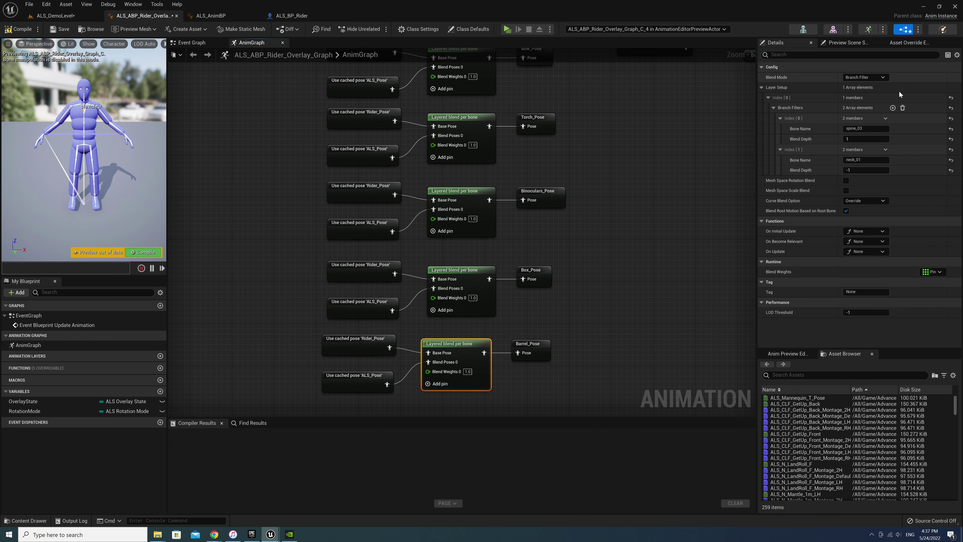
pyautogui.click(893, 108)
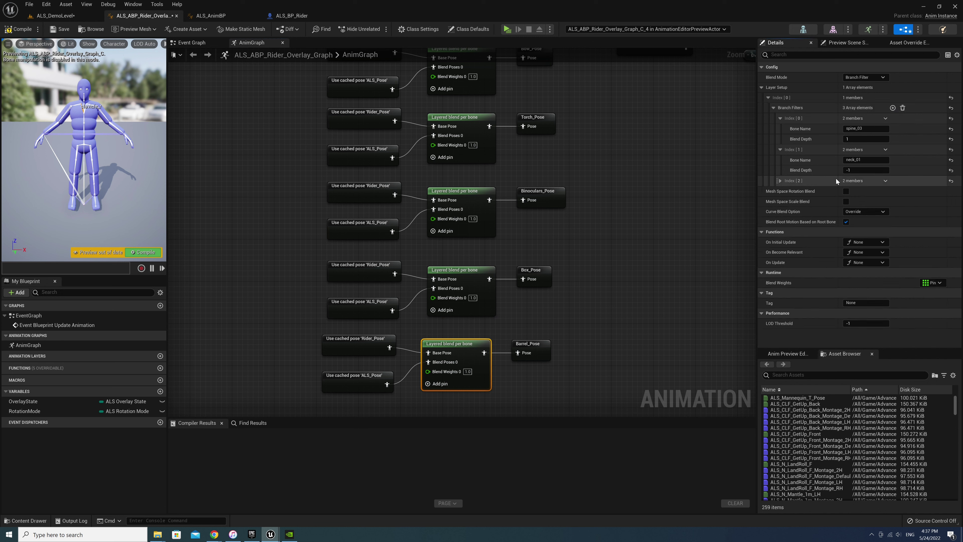
pyautogui.click(780, 181)
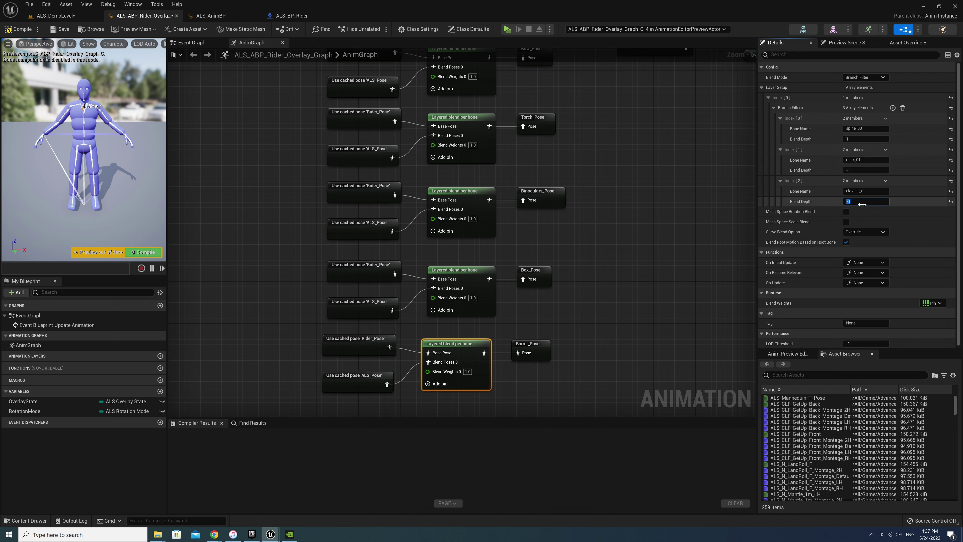
pyautogui.click(651, 292)
pyautogui.moveTo(651, 292); pyautogui.dragTo(607, 264, button='right')
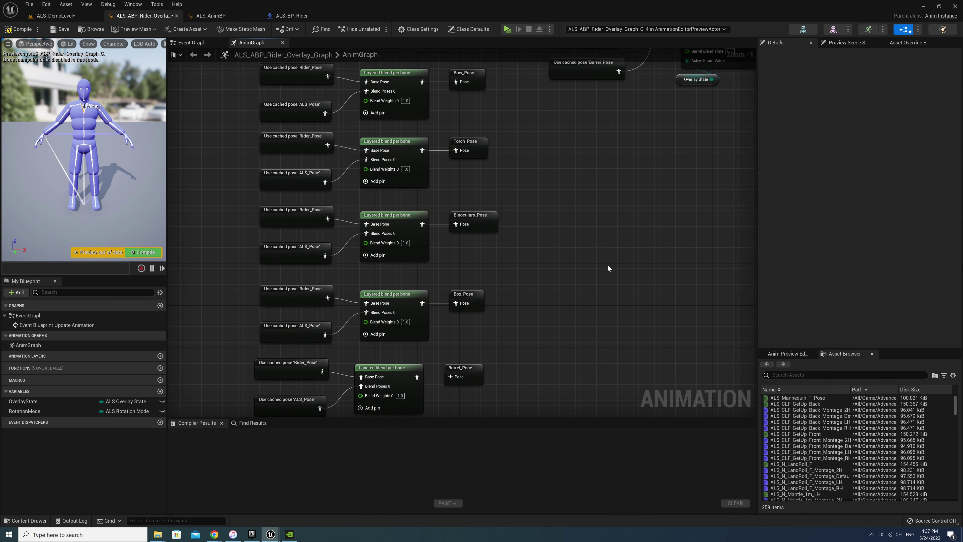
# Compile the Rider overlay anim blueprint and launch the Standalone game preview of the ALS level.
pyautogui.scroll(-1, 607, 264)
pyautogui.moveTo(659, 210); pyautogui.dragTo(584, 351, button='right')
pyautogui.moveTo(420, 147); pyautogui.dragTo(342, 153, button='right')
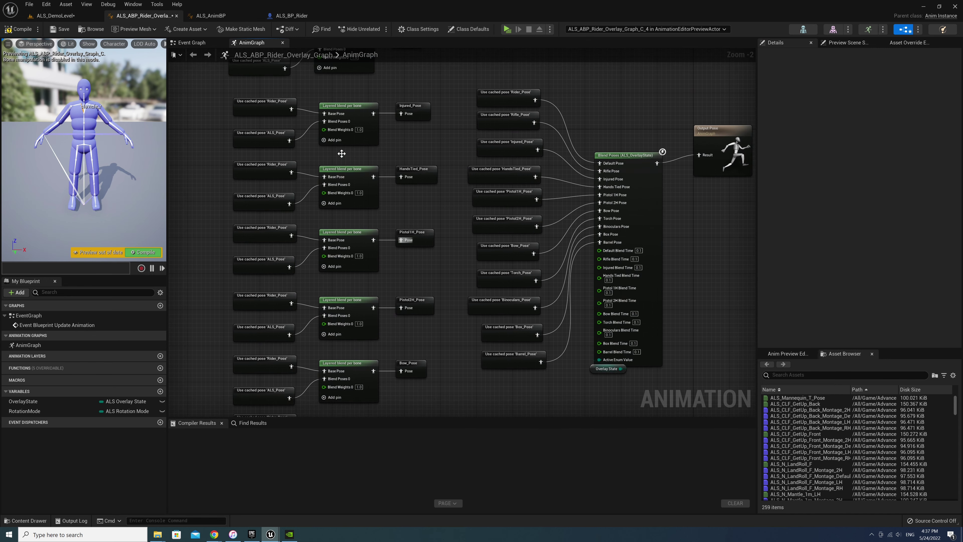
pyautogui.click(59, 33)
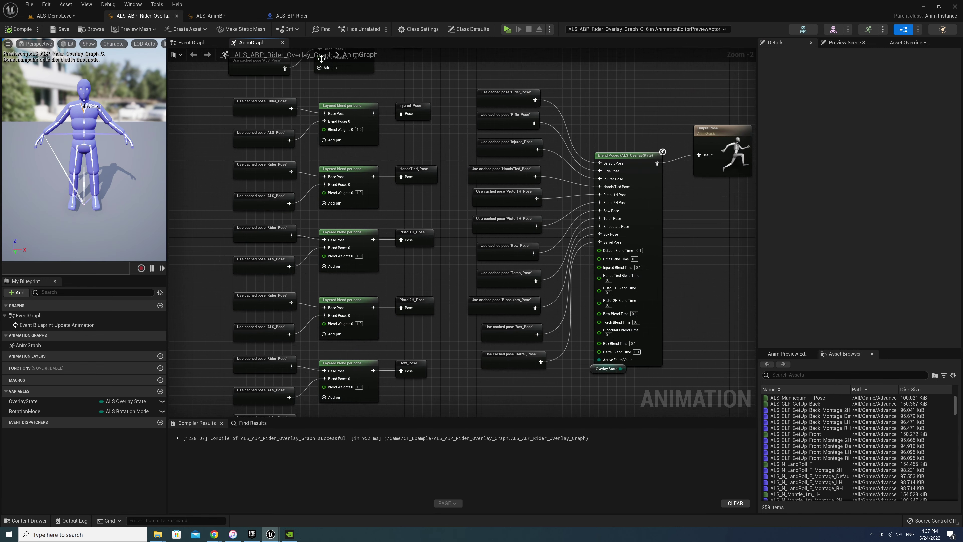
pyautogui.click(508, 29)
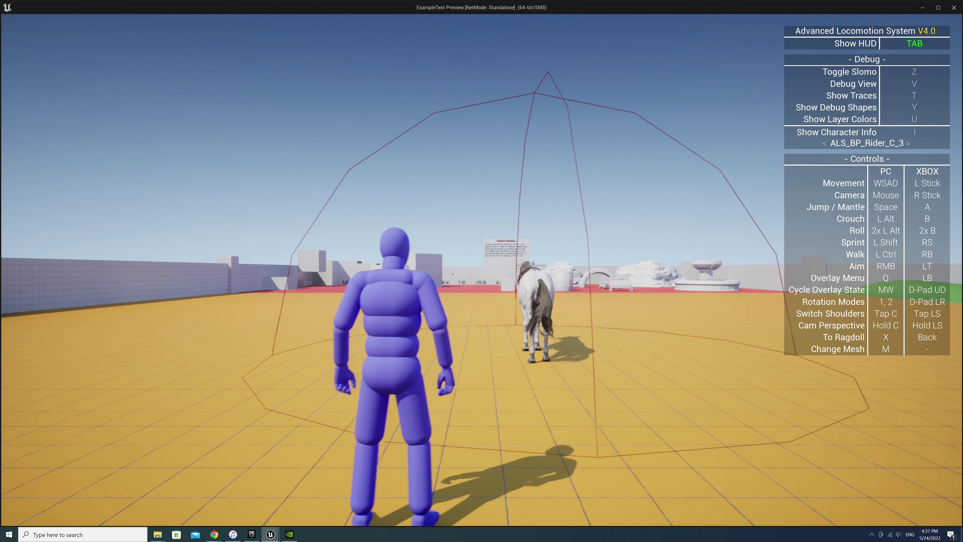
# Mount the horse and give the rider the Rifle overlay.
pyautogui.press('w')
pyautogui.press('e')
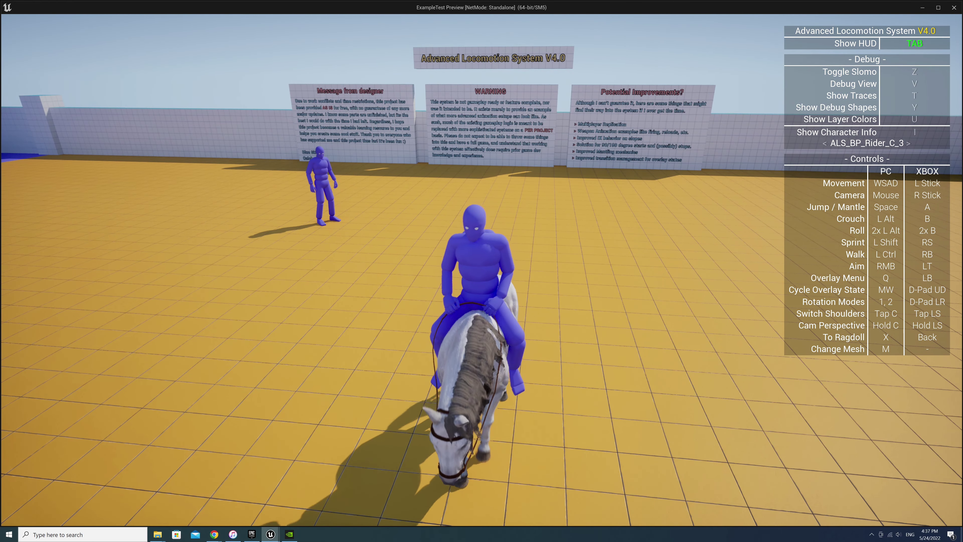
pyautogui.press('q')
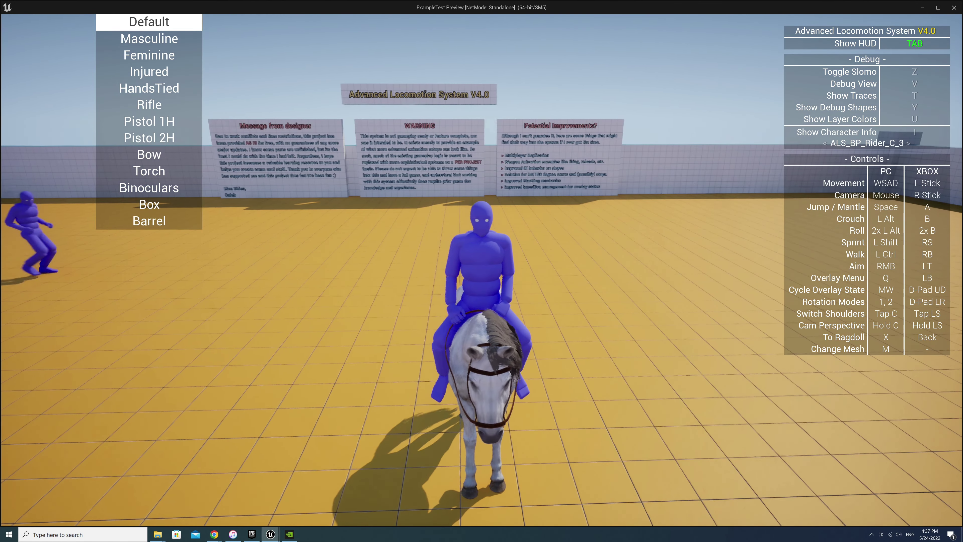
pyautogui.scroll(-1, 482, 271)
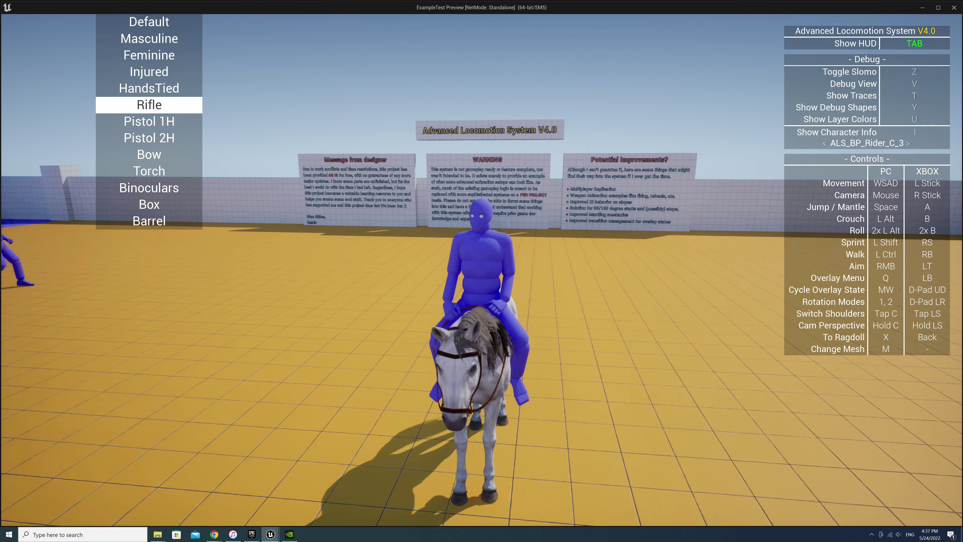
pyautogui.press('q')
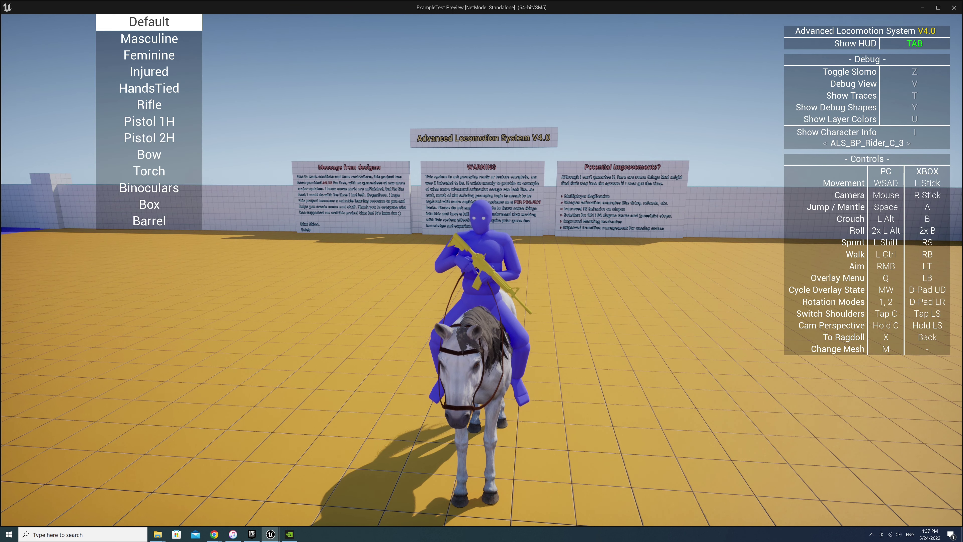
# Switch the rider to the Injured overlay, then to HandsTied.
pyautogui.scroll(-3, 482, 271)
pyautogui.press('q')
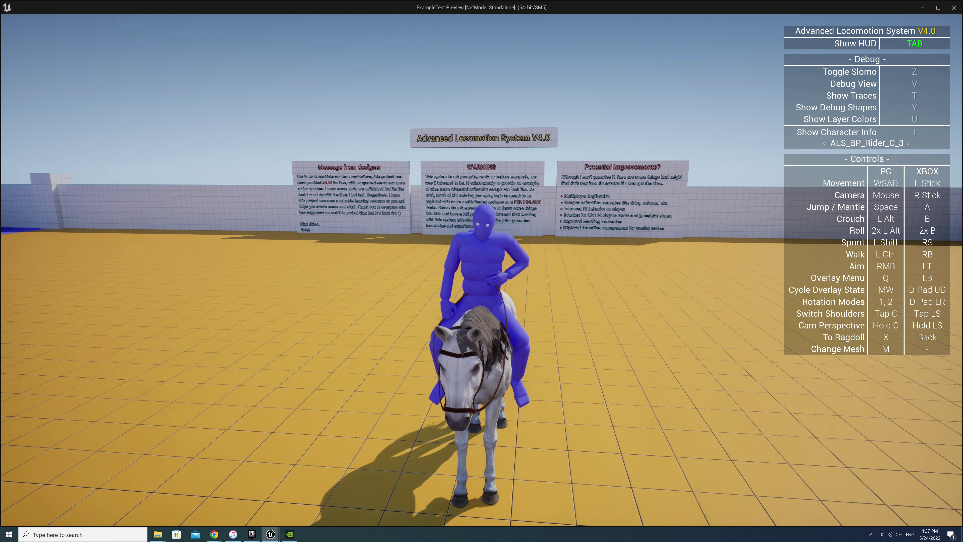
pyautogui.press('q')
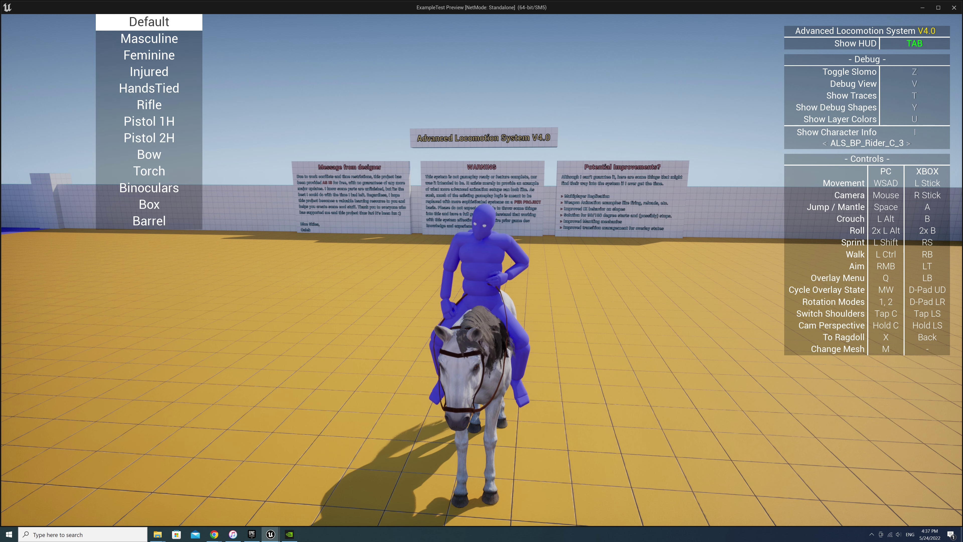
pyautogui.scroll(-2, 481, 271)
pyautogui.scroll(-1, 482, 271)
pyautogui.scroll(-2, 482, 271)
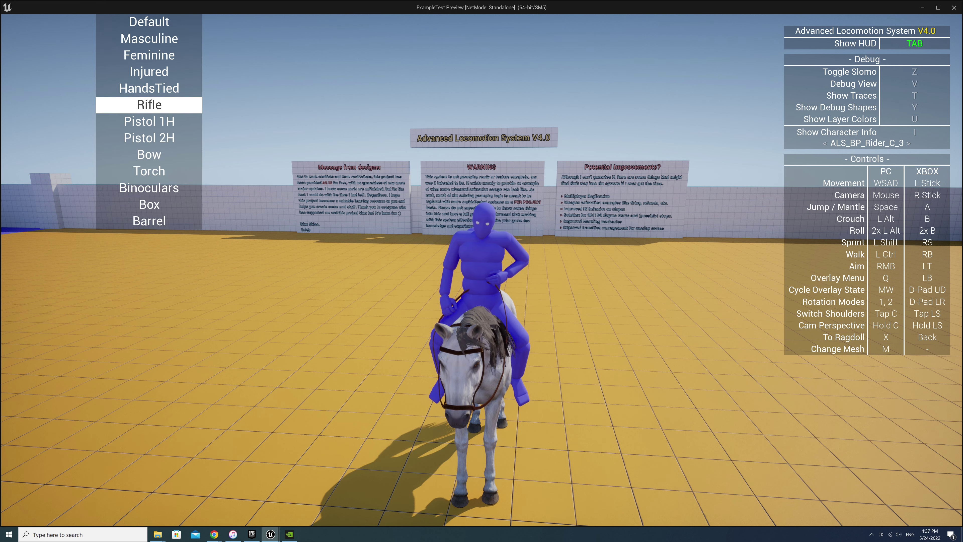
pyautogui.scroll(1, 482, 271)
# Apply the HandsTied overlay, then switch the rider to the Pistol 1H overlay.
pyautogui.press('q')
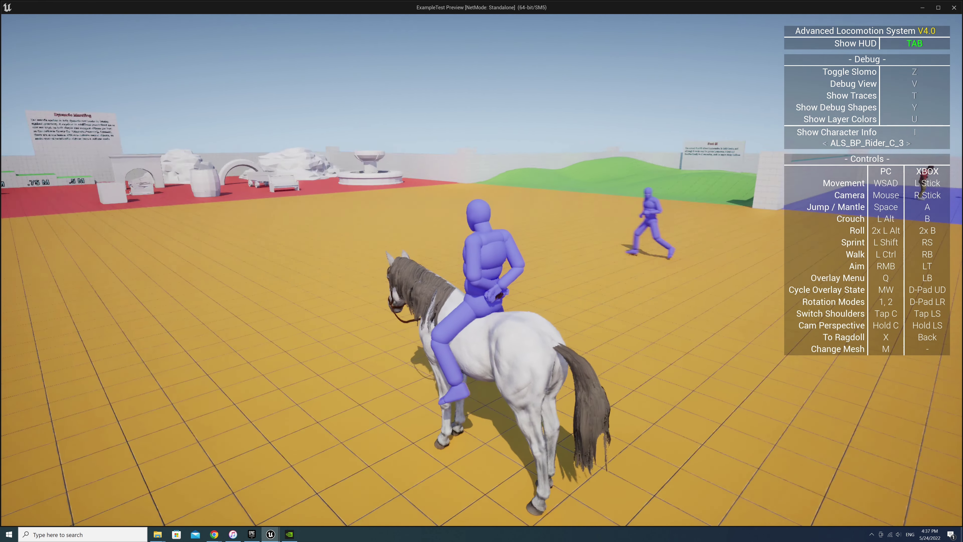
pyautogui.press('q')
pyautogui.scroll(-2, 481, 271)
pyautogui.press('q')
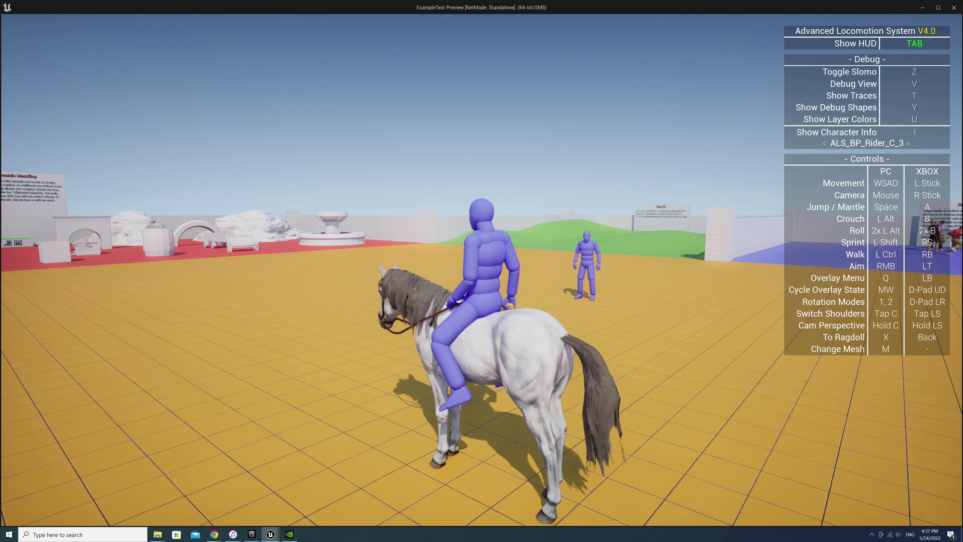
# Scroll the overlay menu on to the Pistol 2H and Bow overlays while riding.
pyautogui.press('q')
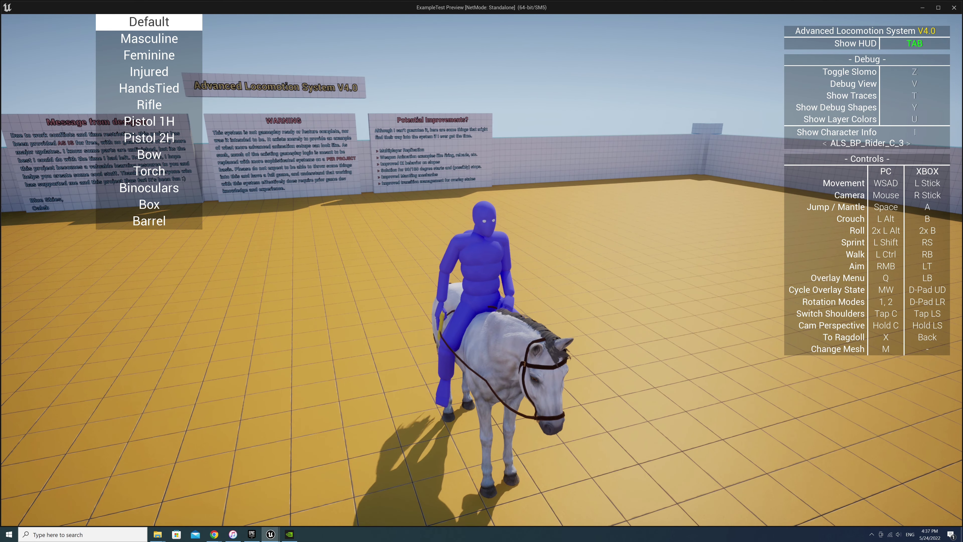
pyautogui.scroll(-2, 482, 271)
pyautogui.scroll(-4, 482, 271)
pyautogui.scroll(-1, 481, 271)
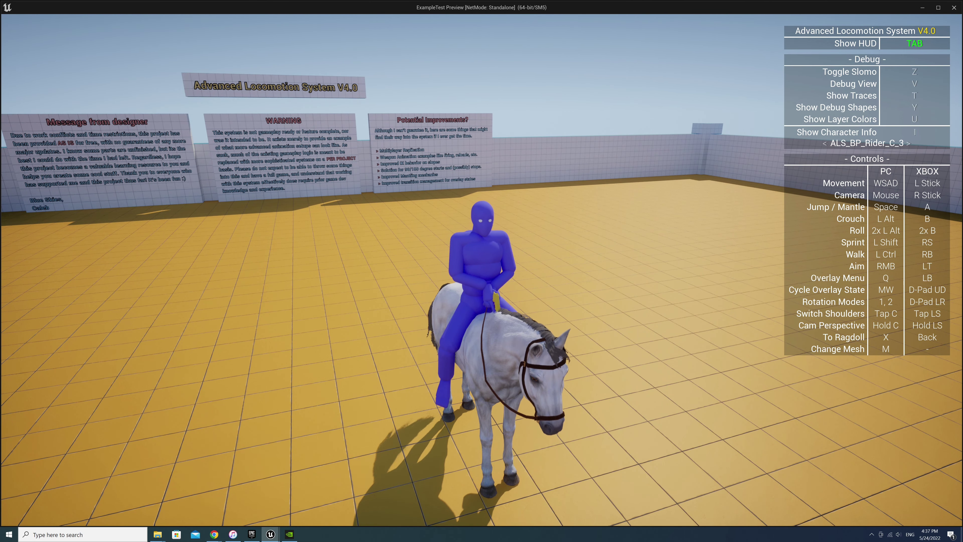
pyautogui.press('q')
pyautogui.scroll(-2, 482, 271)
pyautogui.scroll(-4, 481, 271)
pyautogui.scroll(-2, 481, 271)
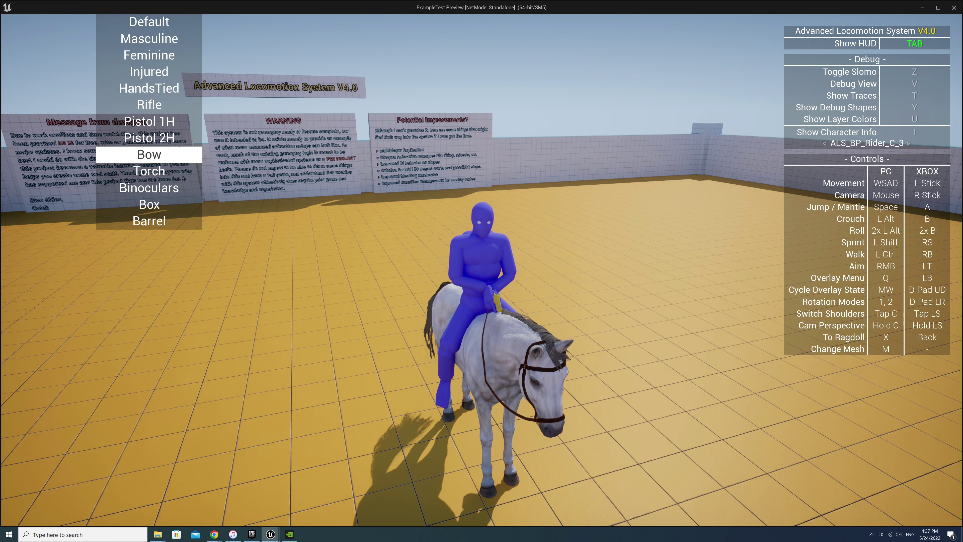
# Give the galloping rider the Torch overlay.
pyautogui.press('q')
pyautogui.scroll(-3, 482, 271)
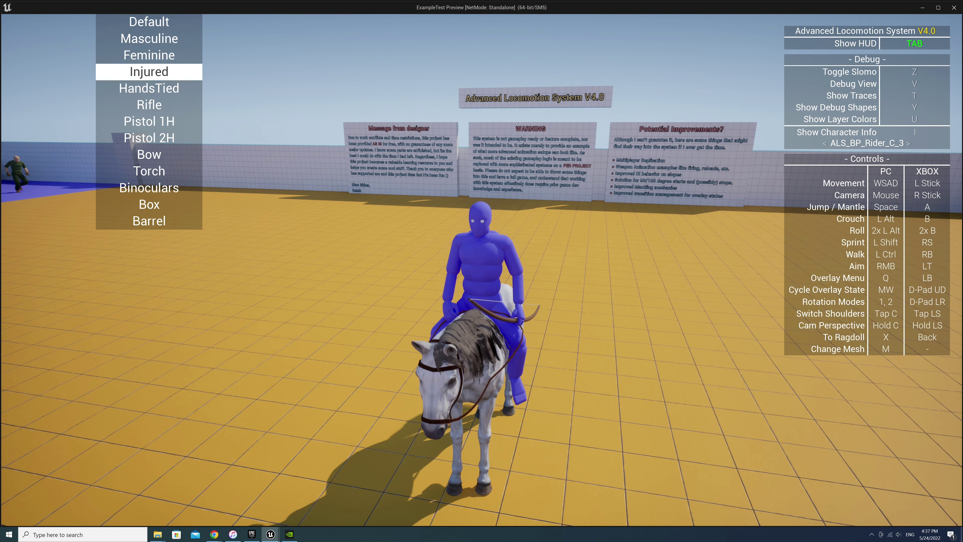
pyautogui.scroll(-3, 482, 271)
pyautogui.scroll(-3, 482, 271)
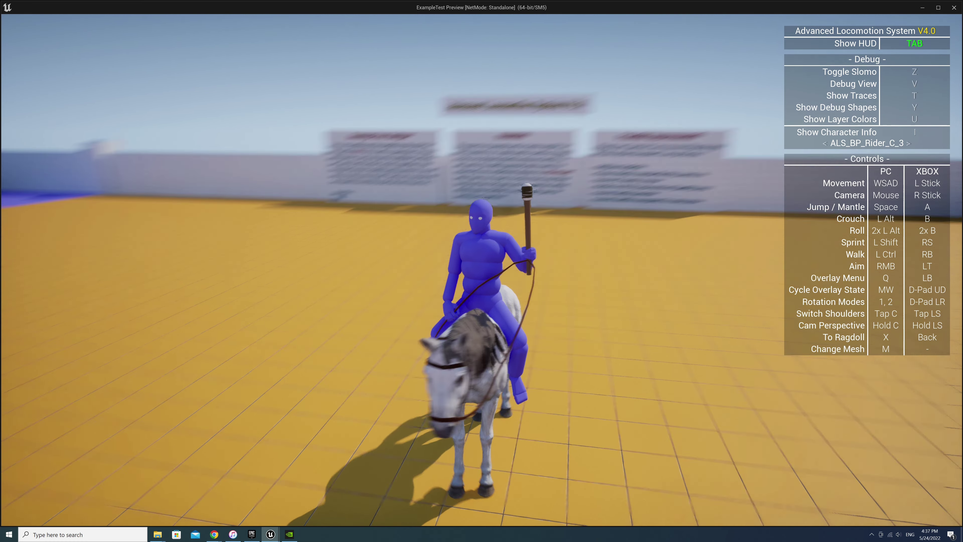
pyautogui.press('q')
pyautogui.scroll(-4, 482, 271)
pyautogui.scroll(-6, 481, 271)
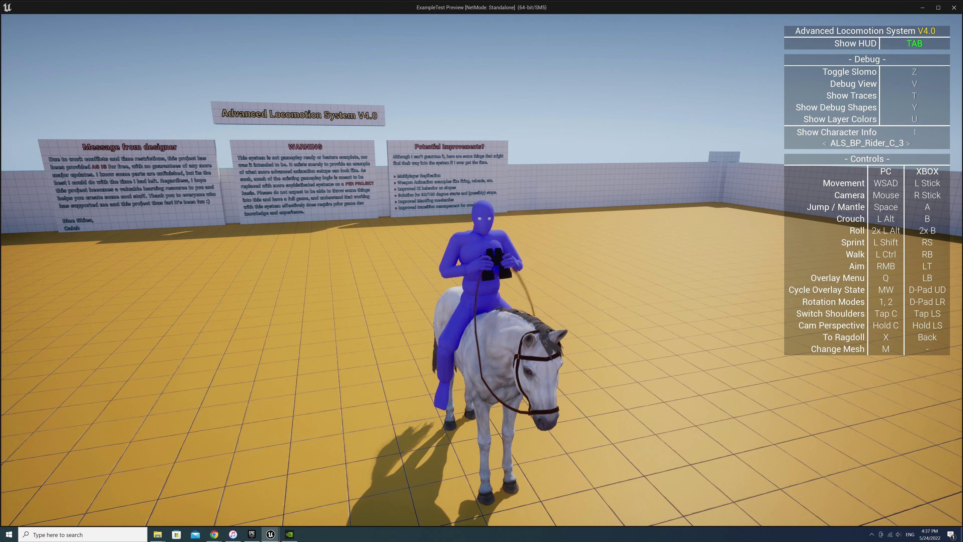
# Cycle through the Binoculars and Box overlays, ending with the rider carrying a barrel.
pyautogui.press('q')
pyautogui.scroll(-4, 482, 271)
pyautogui.scroll(-4, 482, 271)
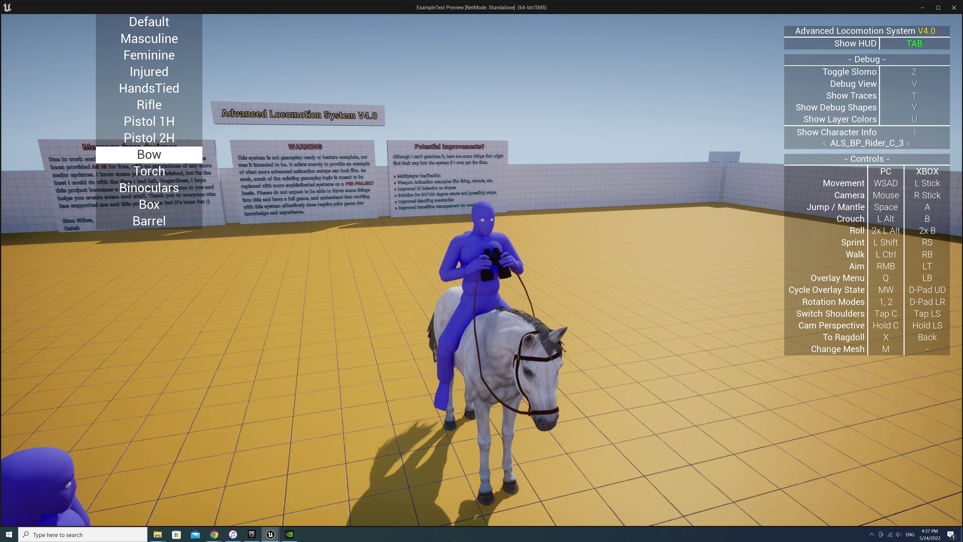
pyautogui.scroll(-2, 482, 271)
pyautogui.scroll(-1, 482, 271)
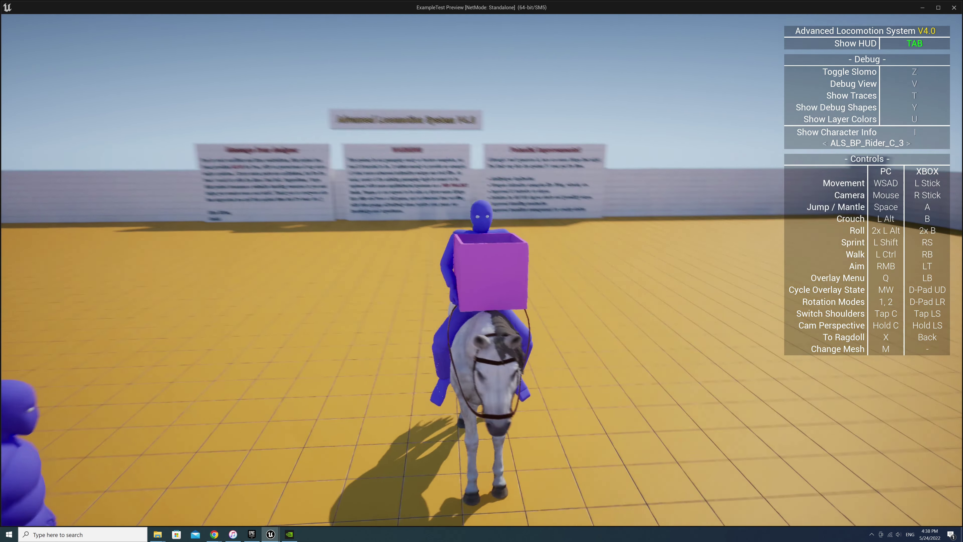
pyautogui.press('q')
pyautogui.scroll(-3, 481, 271)
pyautogui.scroll(-8, 482, 271)
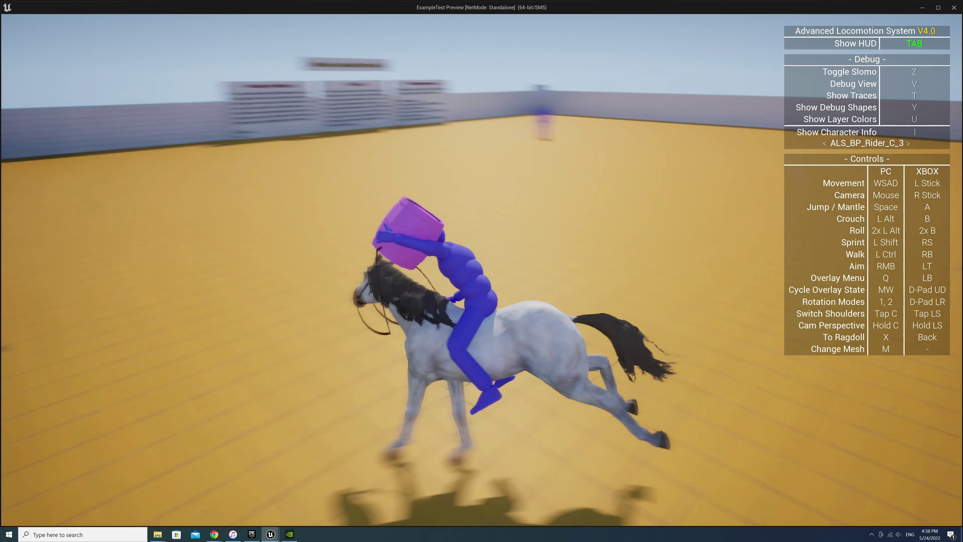